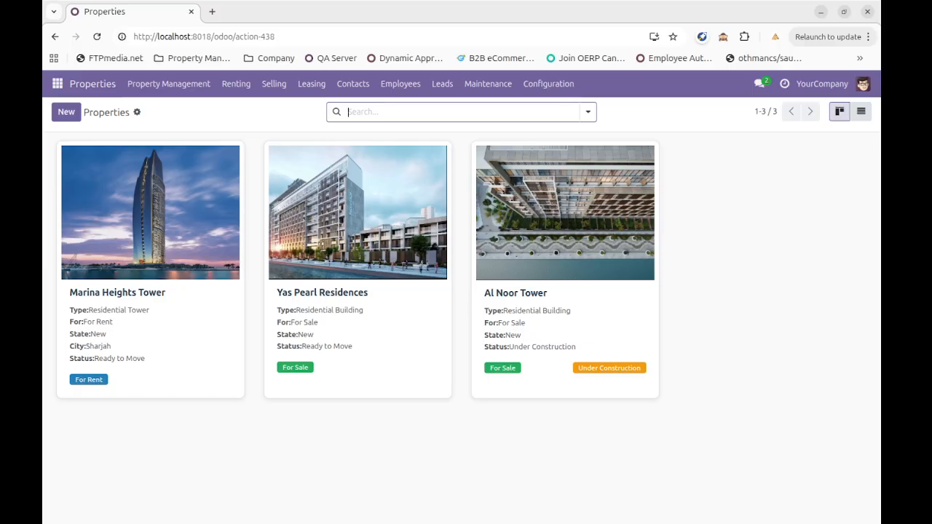
# - Examine the properties in list and card layouts and the sections offered for renting, selling, leasing, leads, maintenance and configuration
pyautogui.click(861, 111)
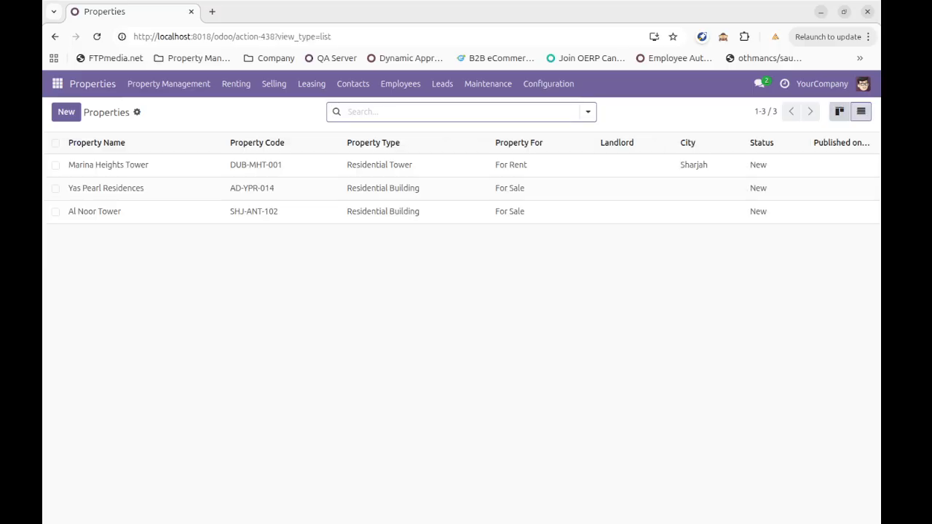
pyautogui.click(839, 111)
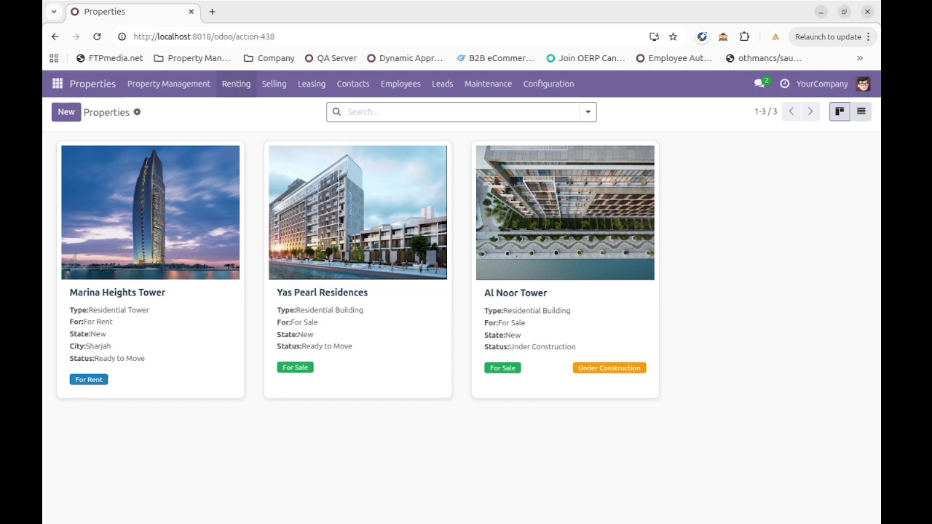
pyautogui.click(236, 83)
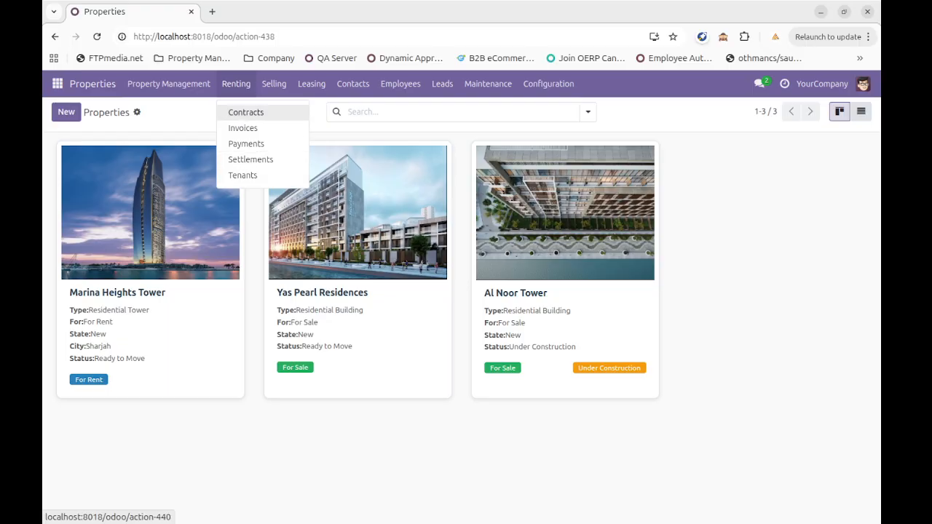
pyautogui.moveTo(274, 83)
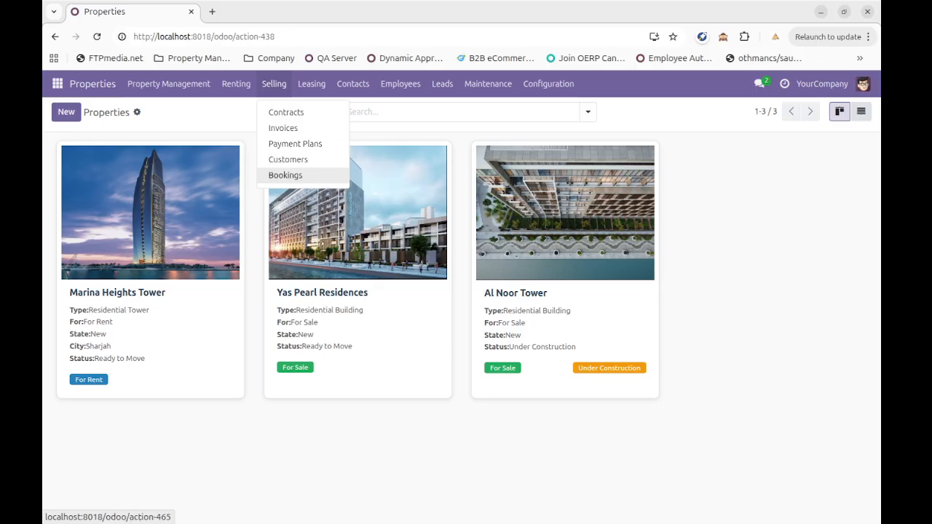
pyautogui.moveTo(311, 84)
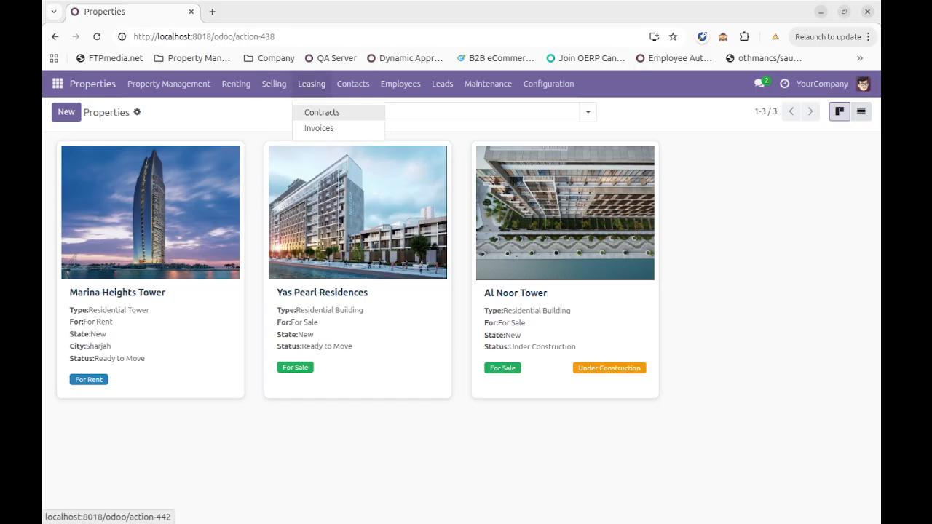
pyautogui.moveTo(353, 83)
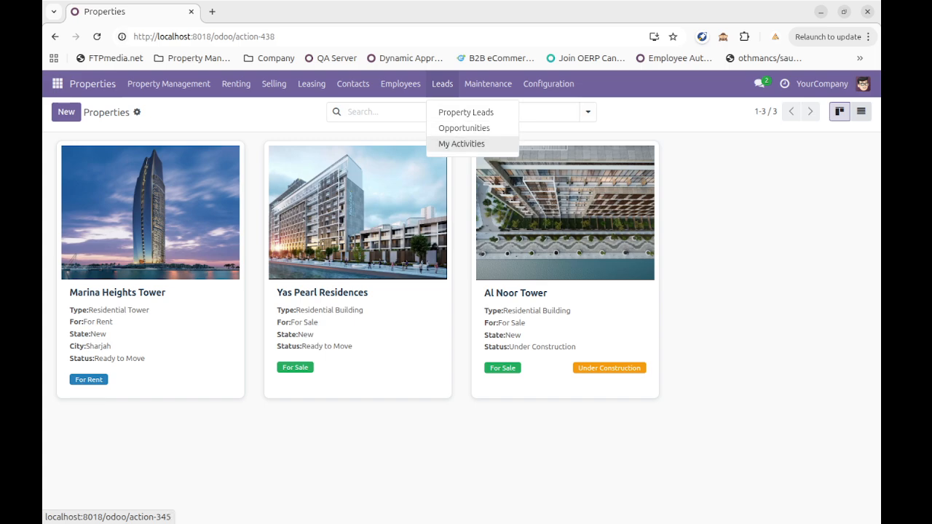
pyautogui.moveTo(487, 84)
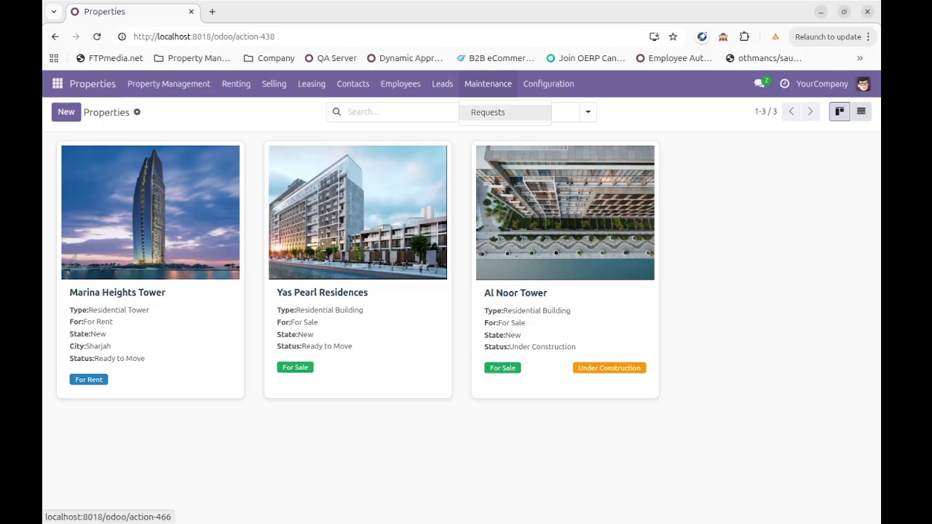
pyautogui.moveTo(548, 83)
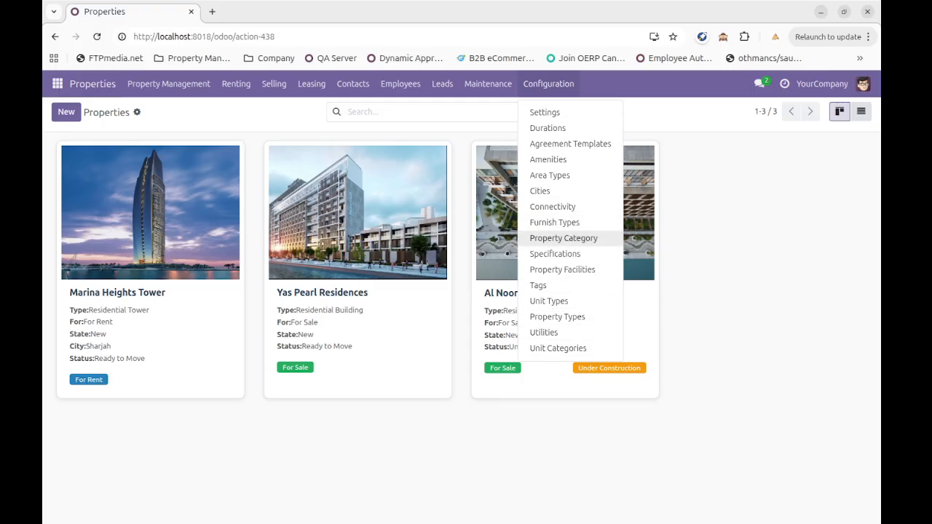
pyautogui.moveTo(169, 83)
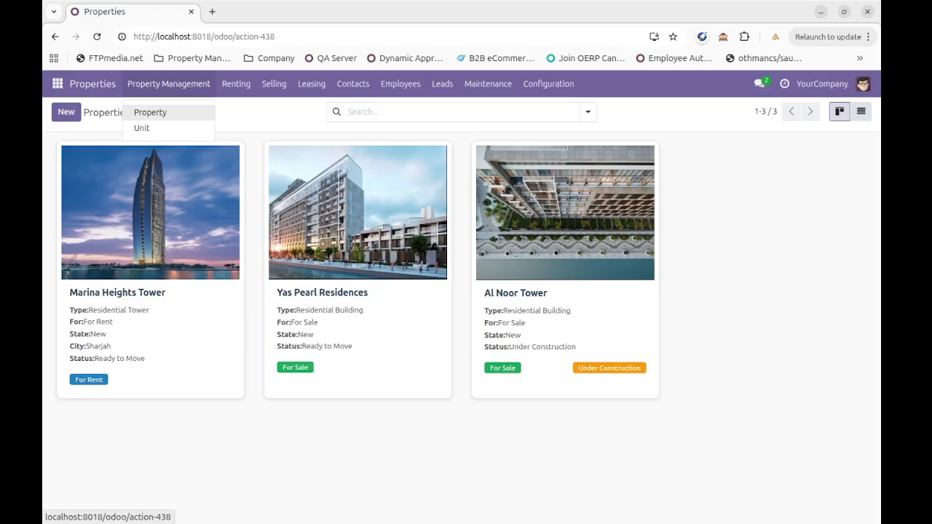
# - Open the Marina Heights Tower property, select Residential Tower as its property type and check the Property For options
pyautogui.click(150, 112)
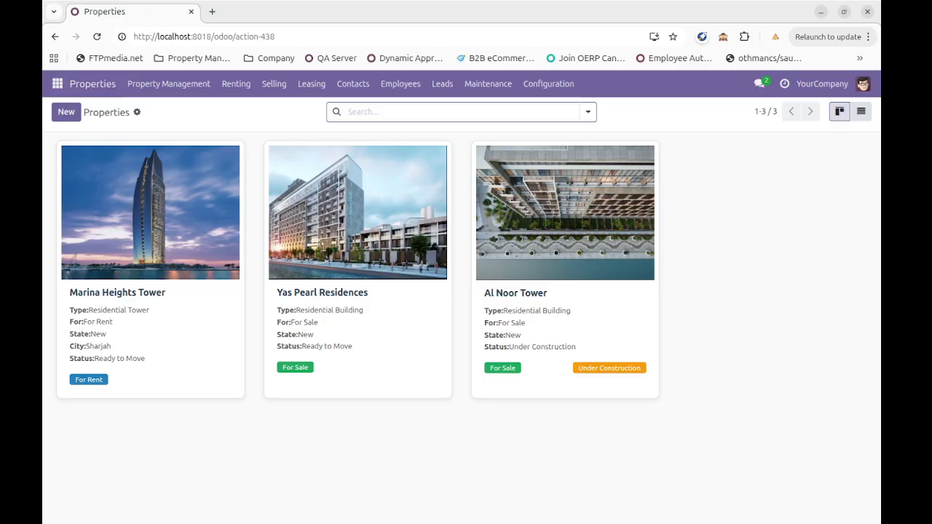
pyautogui.click(168, 191)
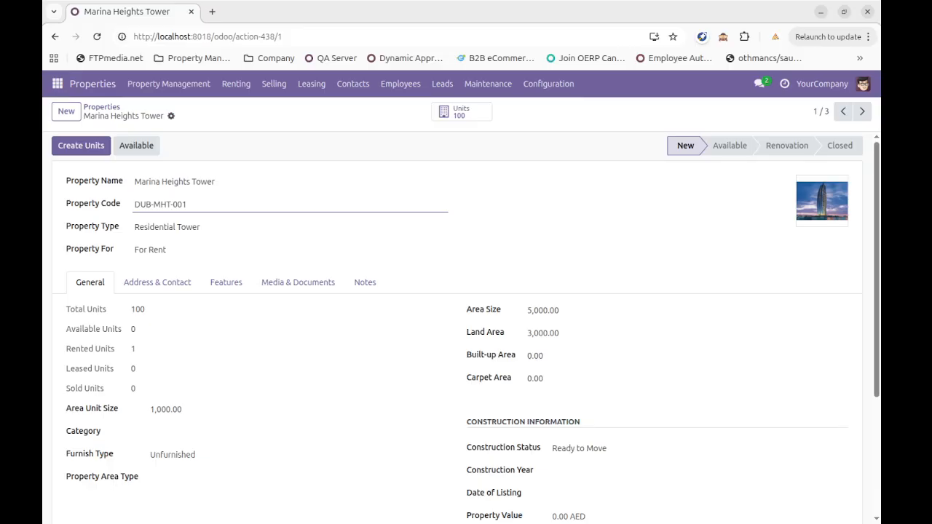
pyautogui.click(168, 227)
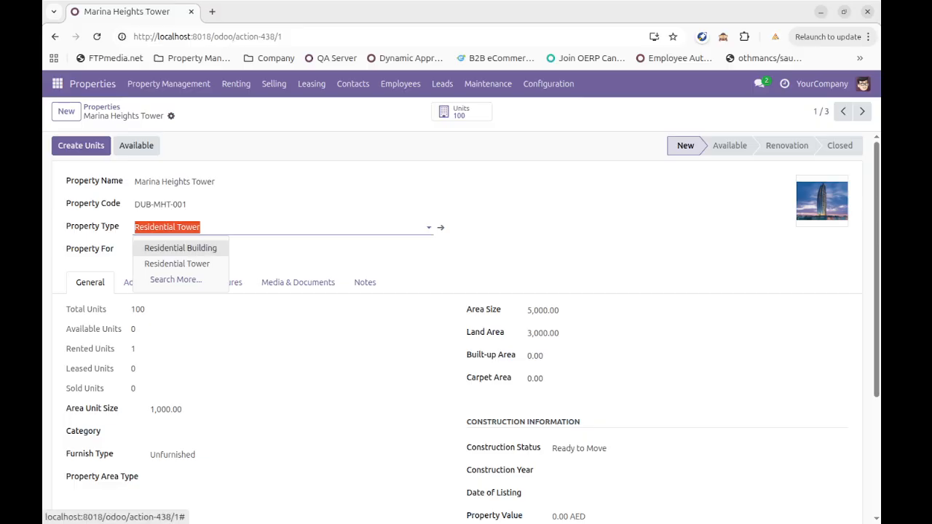
pyautogui.click(177, 264)
pyautogui.click(177, 249)
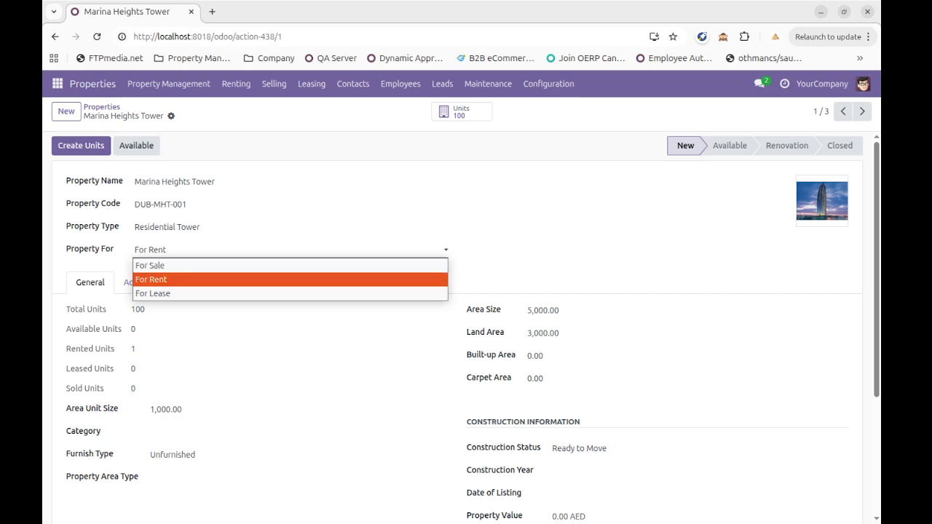
pyautogui.press('Escape')
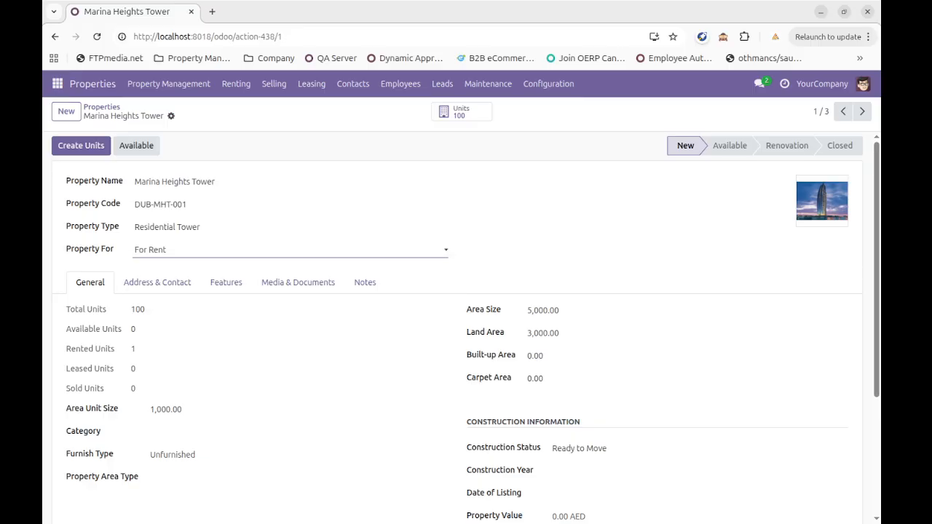
# - Review the property's general, address and contact, features, media and notes details, ending on the general information
pyautogui.scroll(-1, 466, 328)
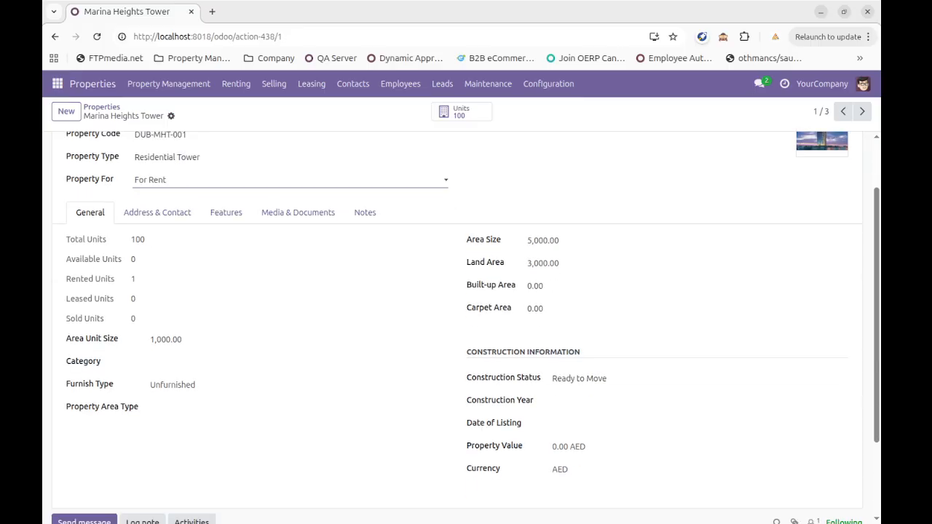
pyautogui.click(157, 212)
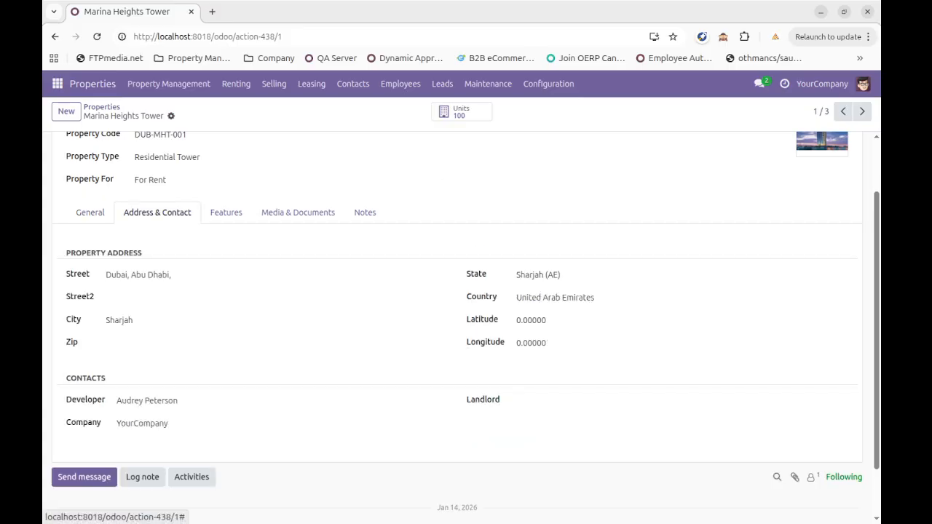
pyautogui.click(225, 212)
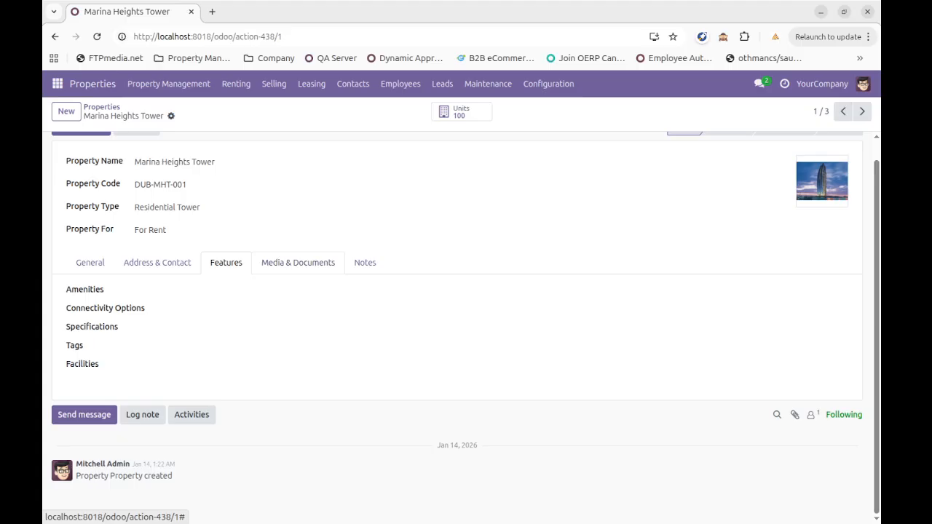
pyautogui.click(298, 262)
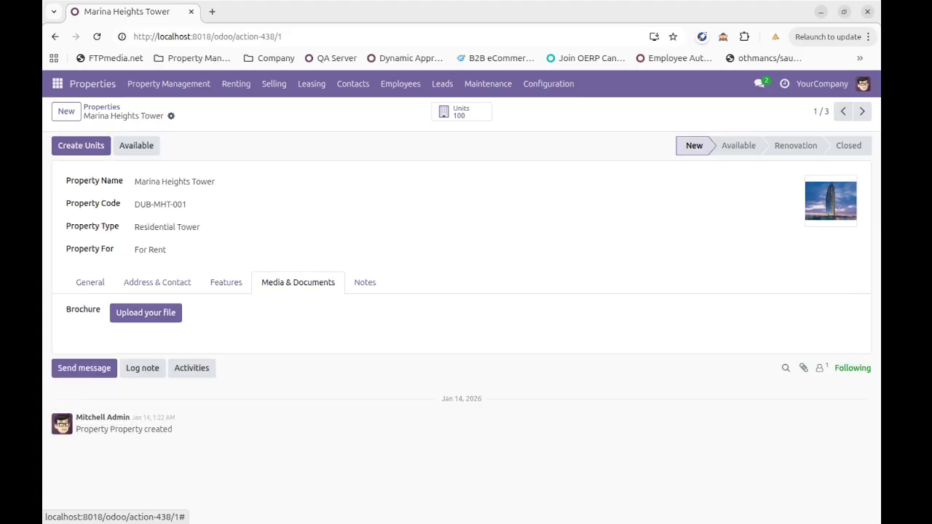
pyautogui.click(364, 282)
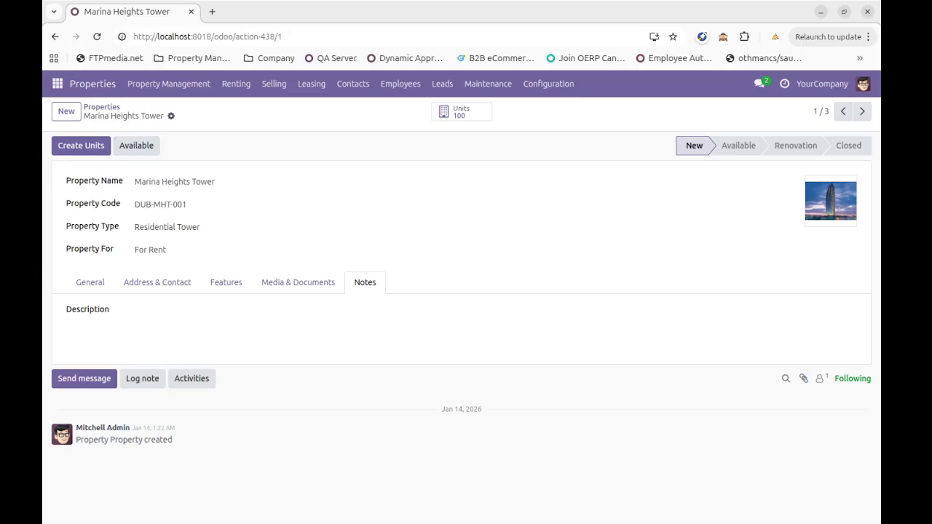
pyautogui.click(90, 282)
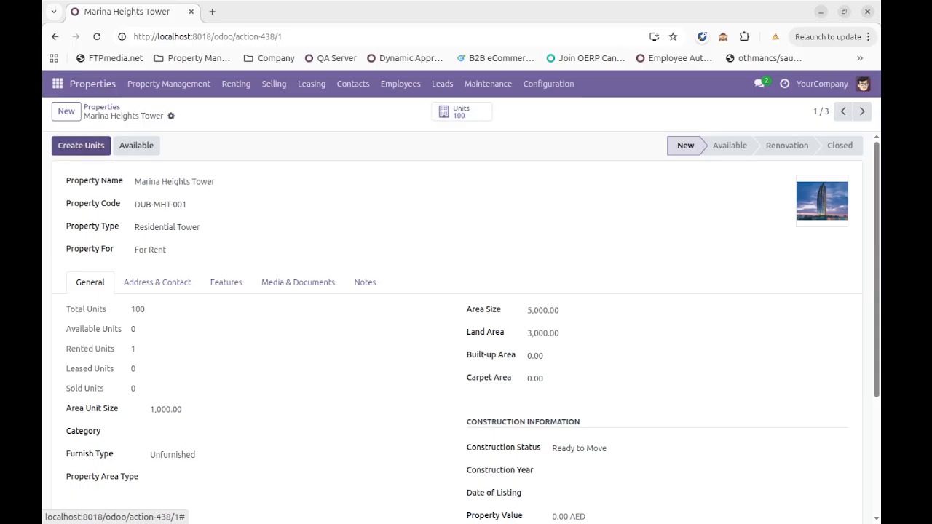
# - Start creating units for Marina Heights Tower with the default prefix and starting number, and set the total floors to 10
pyautogui.click(81, 144)
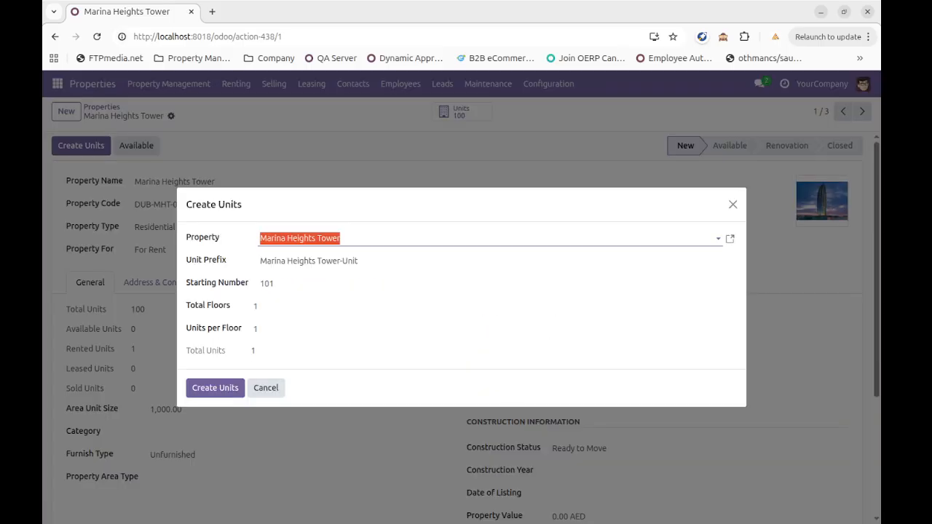
pyautogui.press('Tab')
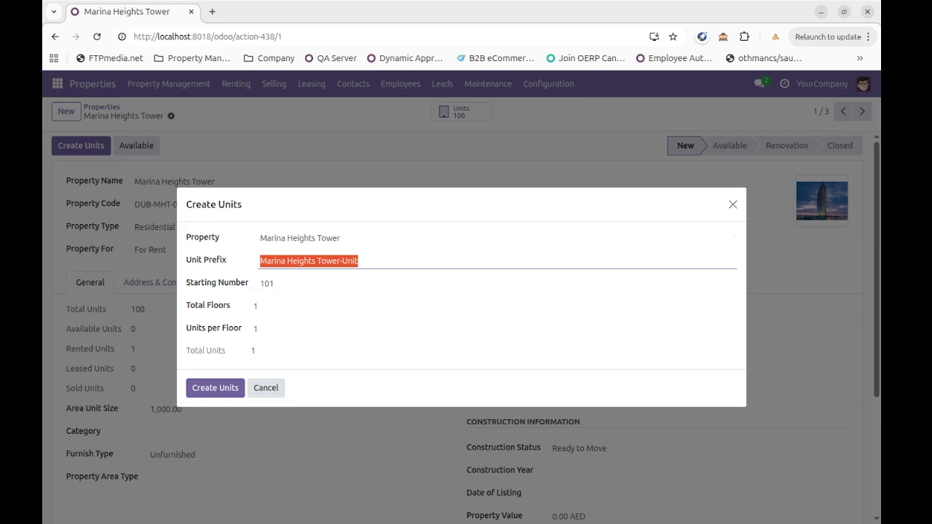
pyautogui.press('Tab')
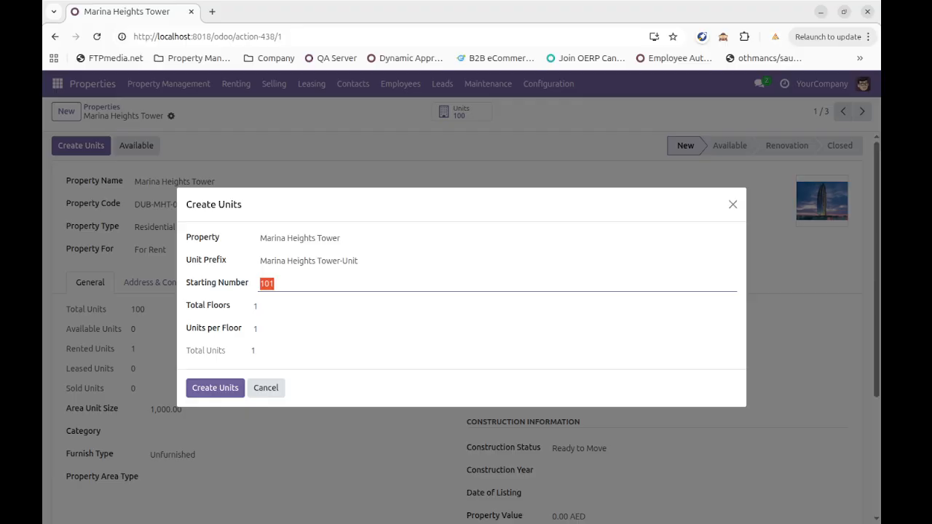
pyautogui.press('Tab')
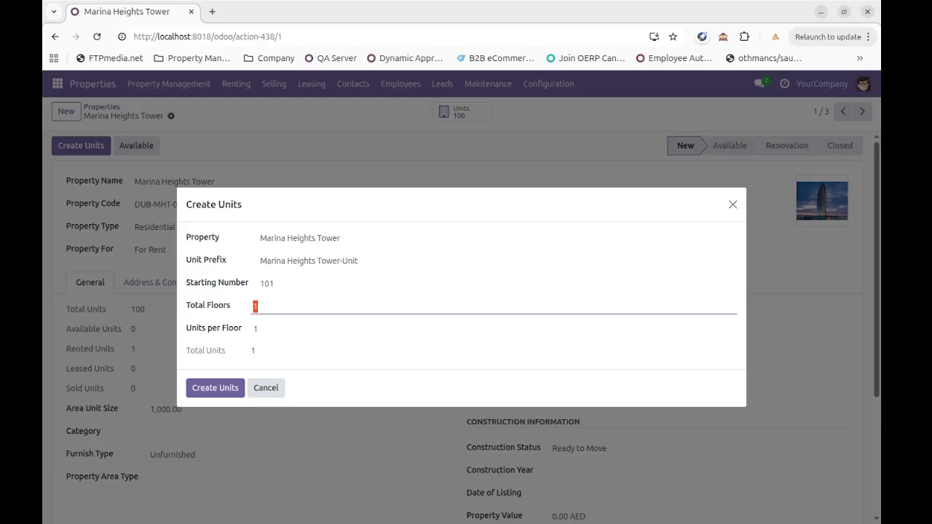
pyautogui.write('10')
pyautogui.press('Tab')
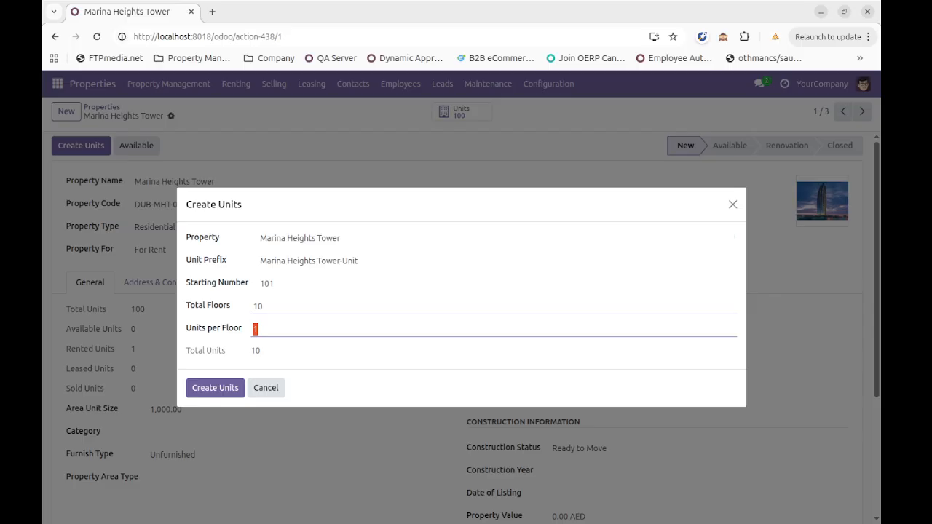
# - Set 3 units per floor and create the units for Marina Heights Tower
pyautogui.write('3')
pyautogui.press('Tab')
pyautogui.hotkey('shift', 'Tab')
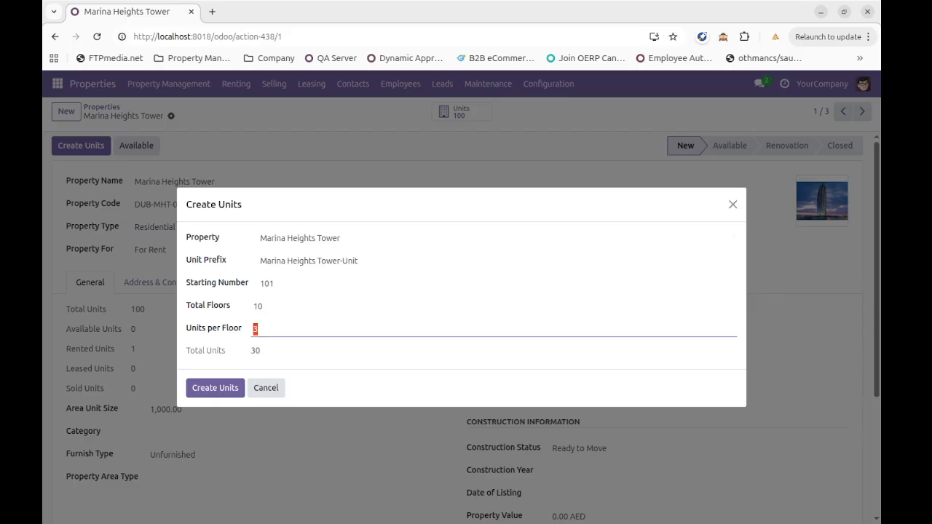
pyautogui.click(256, 351)
pyautogui.moveTo(251, 351); pyautogui.dragTo(256, 351)
pyautogui.click(256, 351)
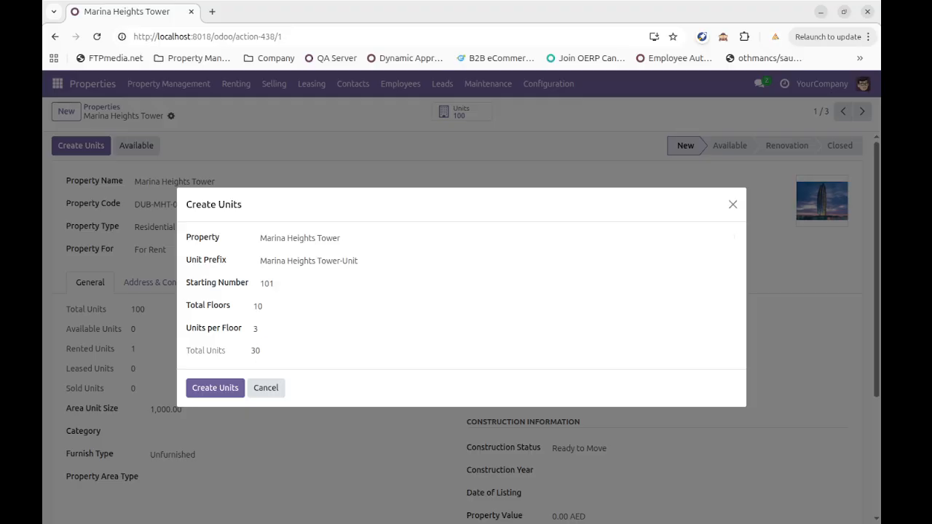
pyautogui.click(215, 387)
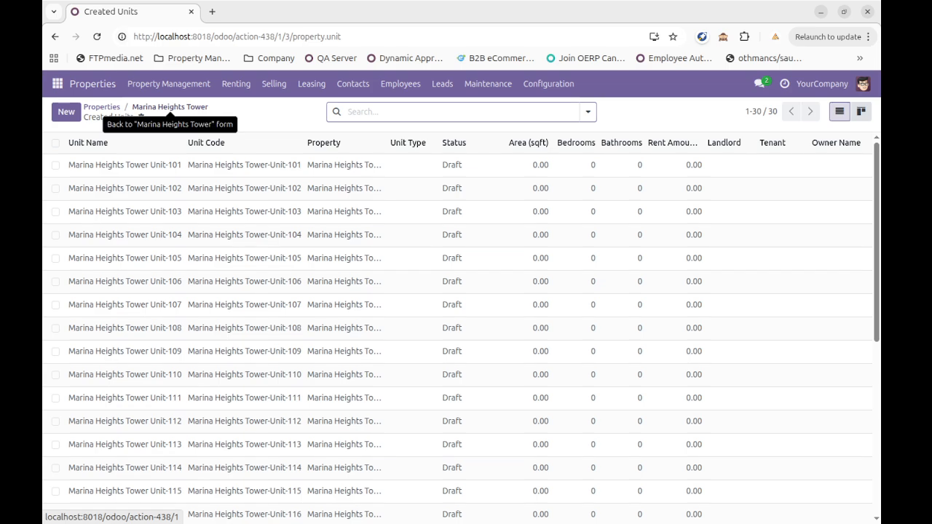
# - Return to the Marina Heights Tower record and mark the property as Available
pyautogui.click(170, 107)
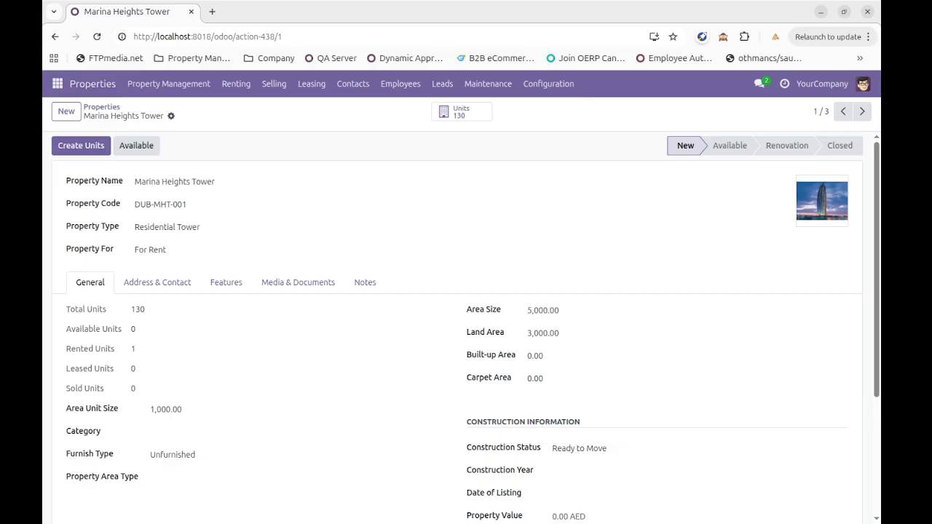
pyautogui.click(136, 145)
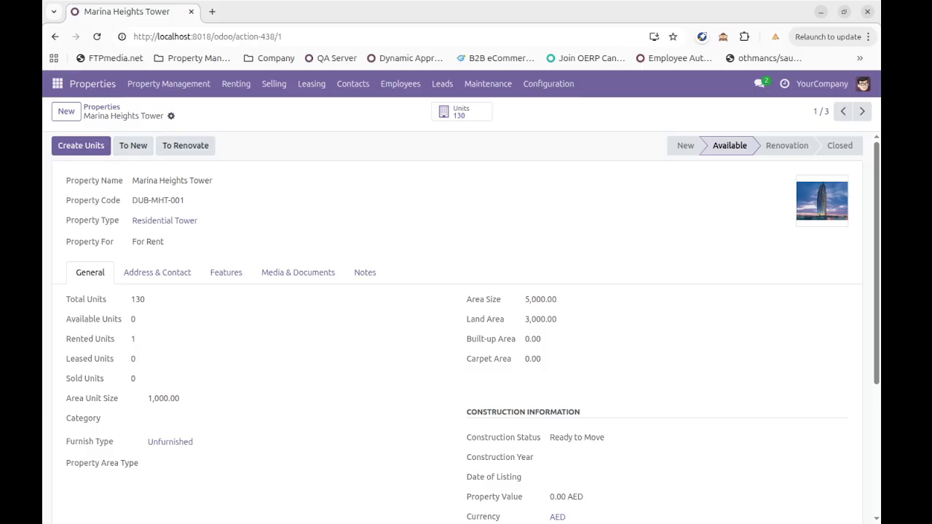
# - Open Marina Heights Tower Unit-1002 from the property's units and try to set it to available
pyautogui.click(461, 112)
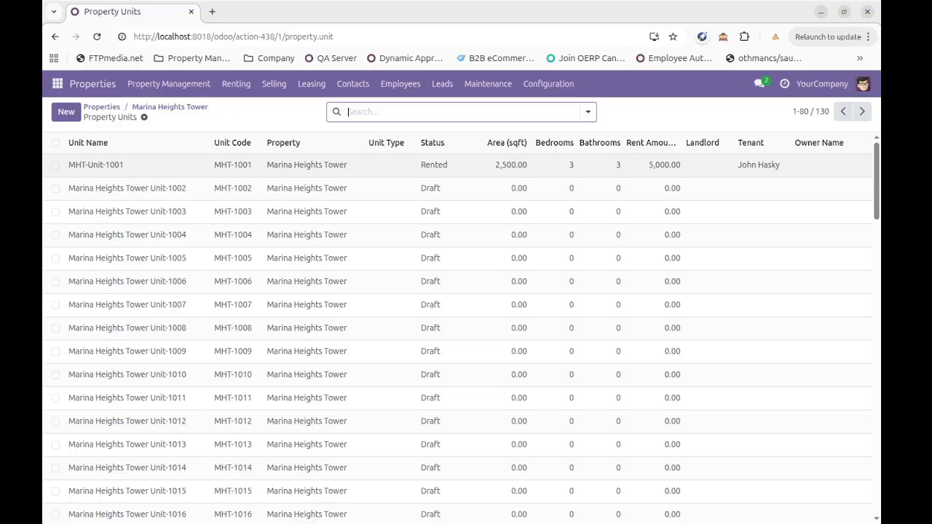
pyautogui.click(127, 188)
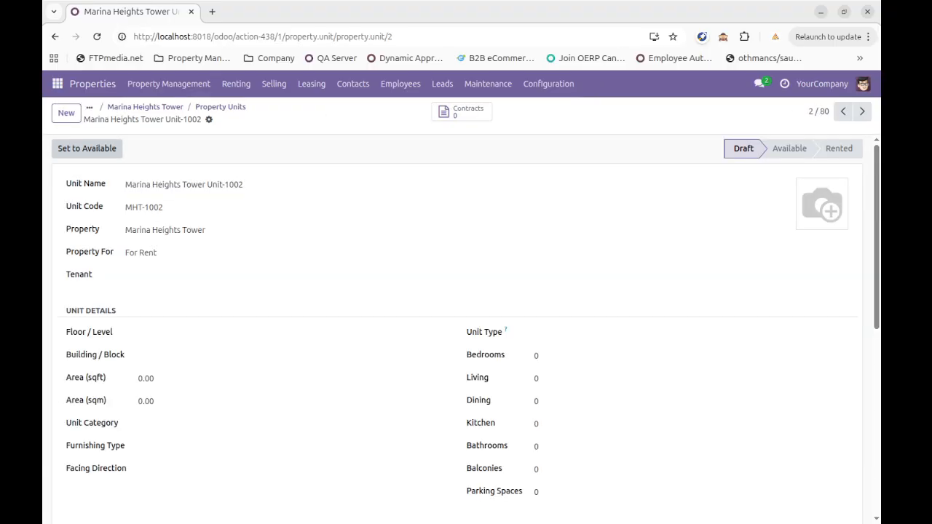
pyautogui.click(87, 148)
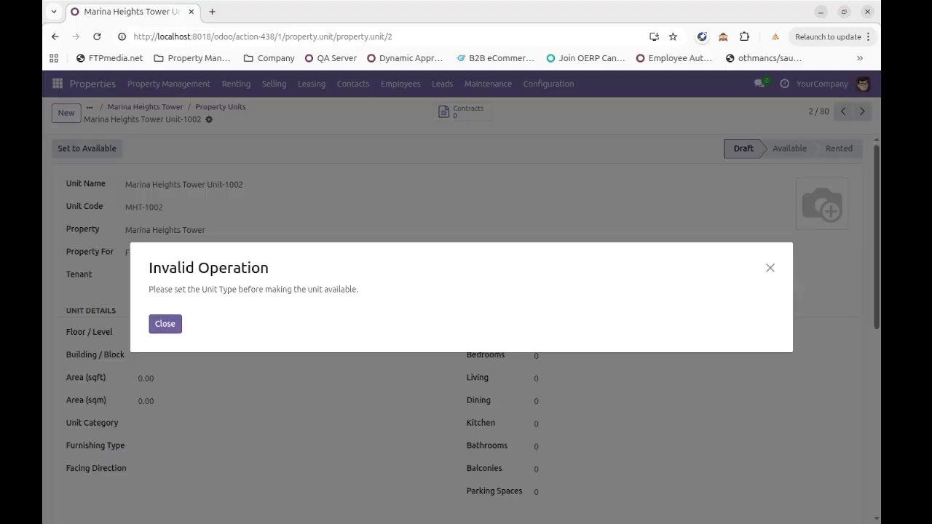
pyautogui.moveTo(149, 289); pyautogui.dragTo(202, 289)
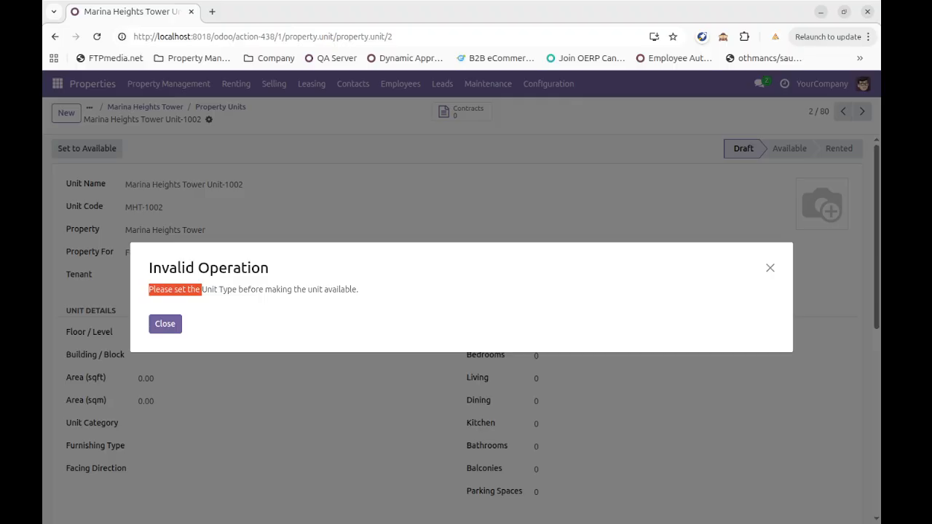
pyautogui.click(165, 323)
# - Set the unit type of Marina Heights Tower Unit-1002 to 3 BHK
pyautogui.click(688, 332)
pyautogui.click(553, 362)
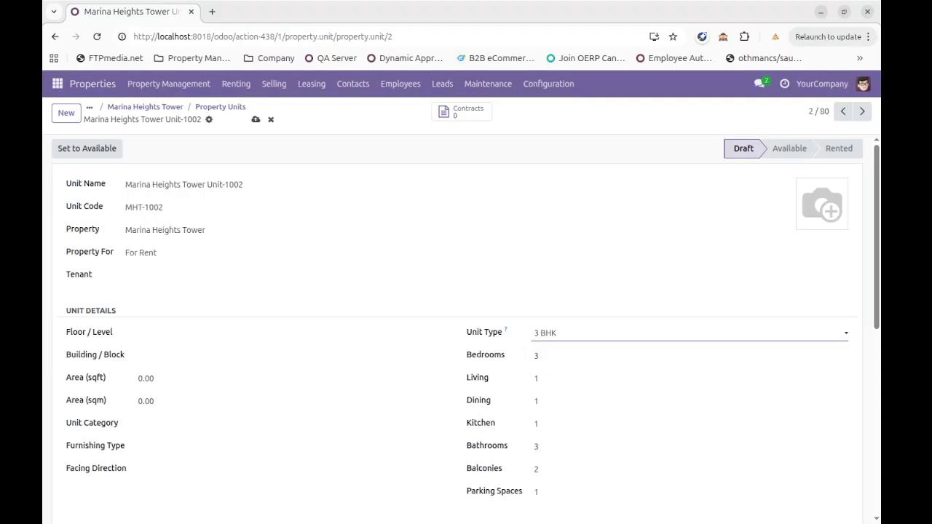
# - Open the Unit Types configuration in a separate browser tab and look at its list and a blank new unit type
pyautogui.click(557, 83)
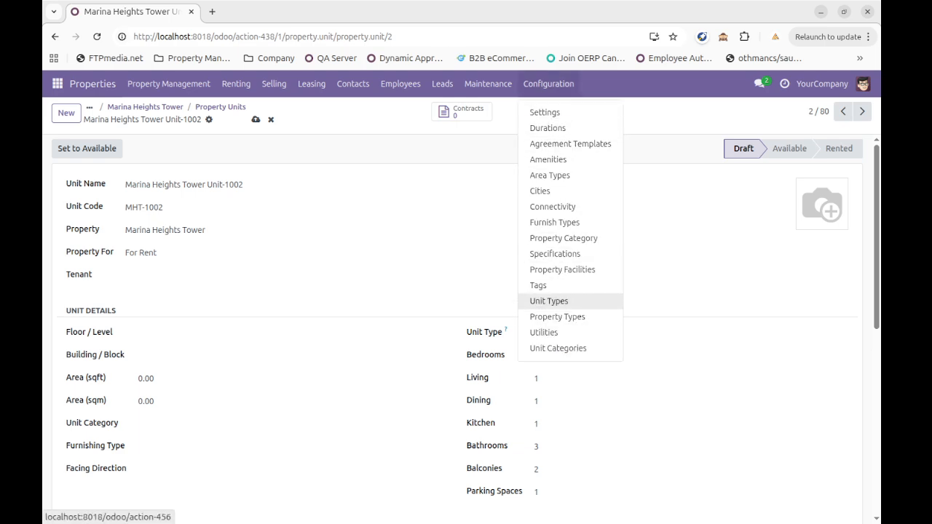
pyautogui.middleClick(550, 301)
pyautogui.click(246, 11)
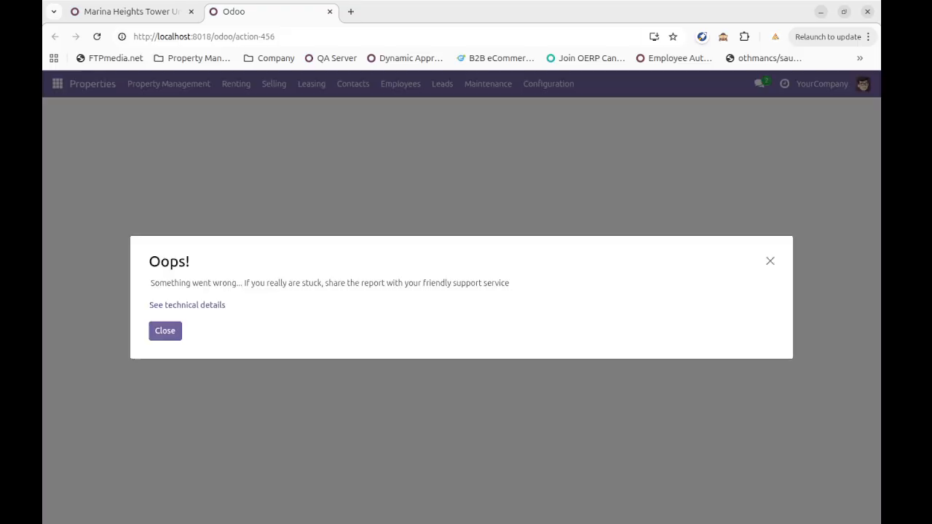
pyautogui.click(165, 330)
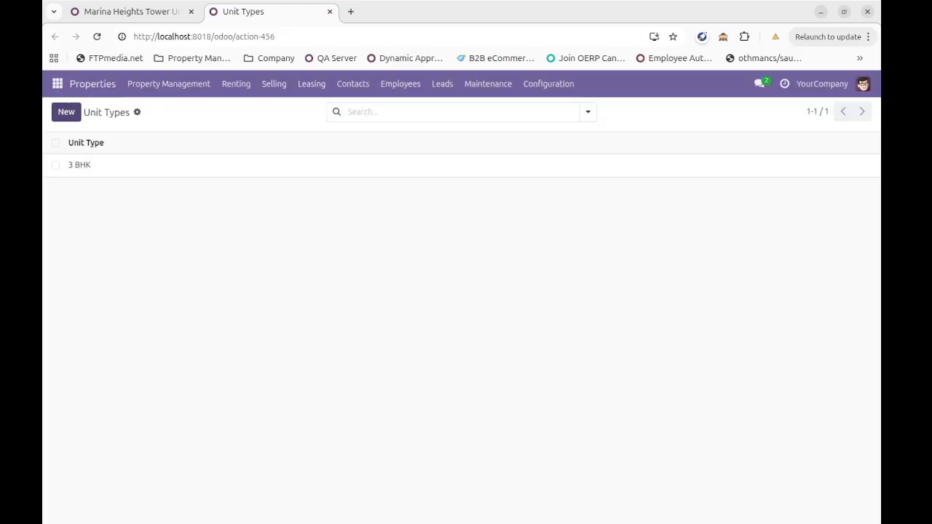
pyautogui.click(66, 112)
pyautogui.click(145, 116)
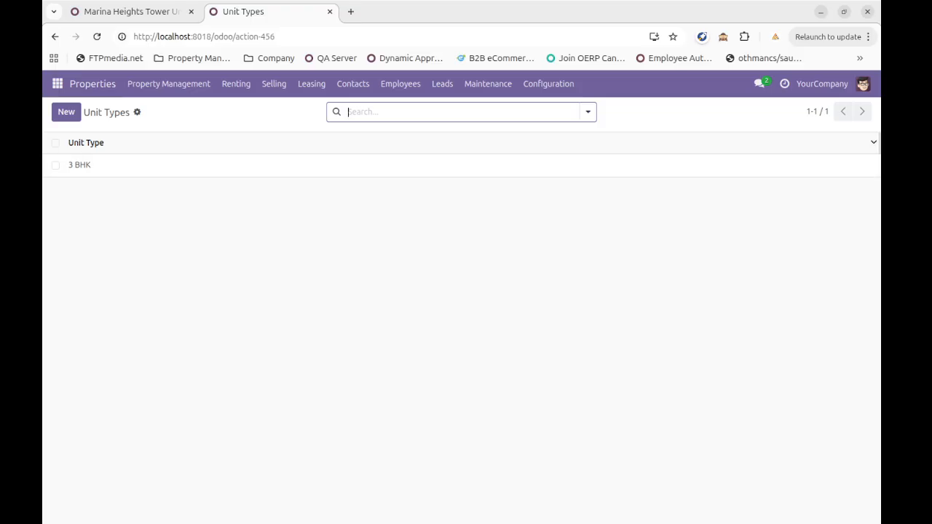
# - Return to Marina Heights Tower Unit-1002 and set the unit to available
pyautogui.click(131, 12)
pyautogui.moveTo(236, 84)
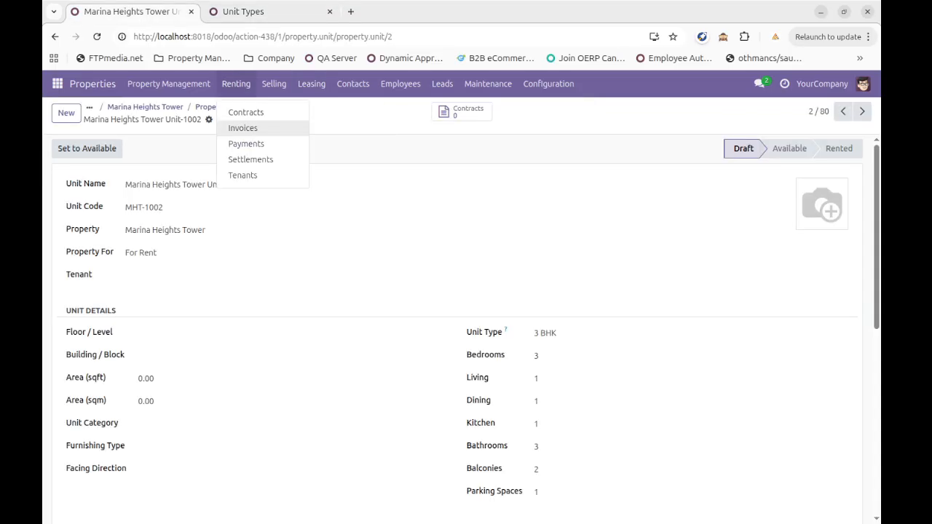
pyautogui.click(86, 148)
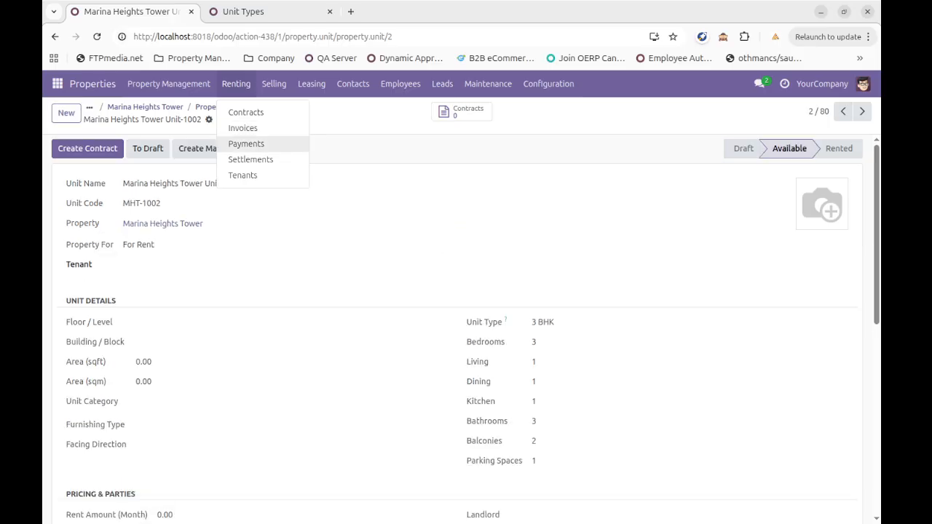
pyautogui.click(246, 113)
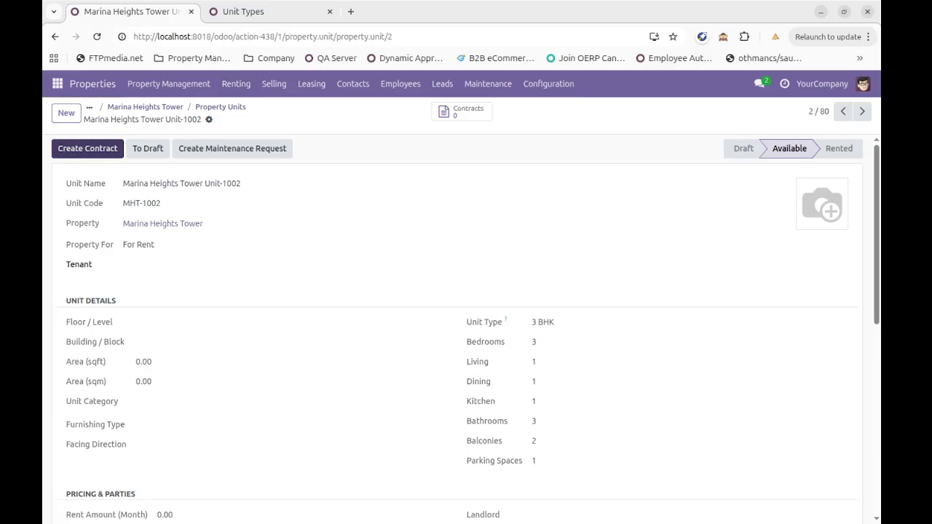
# - Review Unit-1002's unit details, pricing and parties, address and location, features, and dates and media sections
pyautogui.moveTo(66, 300); pyautogui.dragTo(112, 301)
pyautogui.scroll(-3, 112, 300)
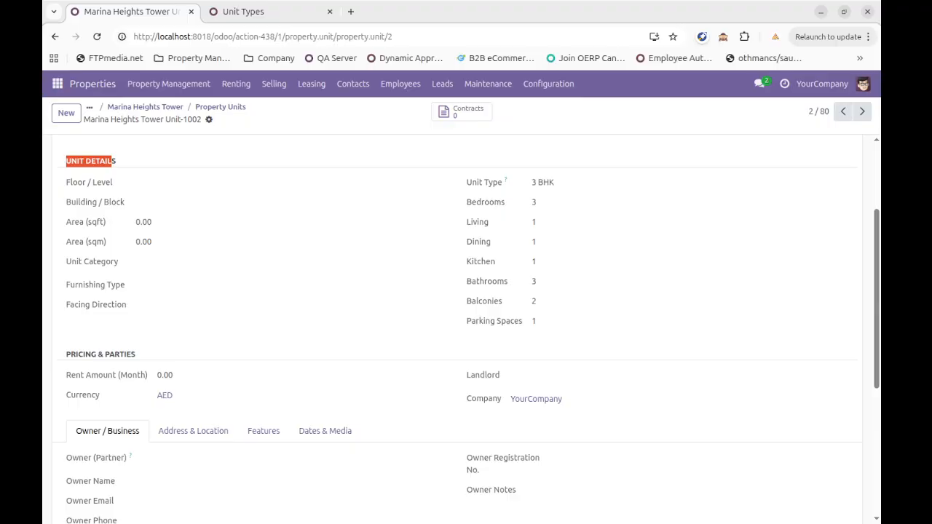
pyautogui.scroll(-3, 466, 328)
pyautogui.click(192, 291)
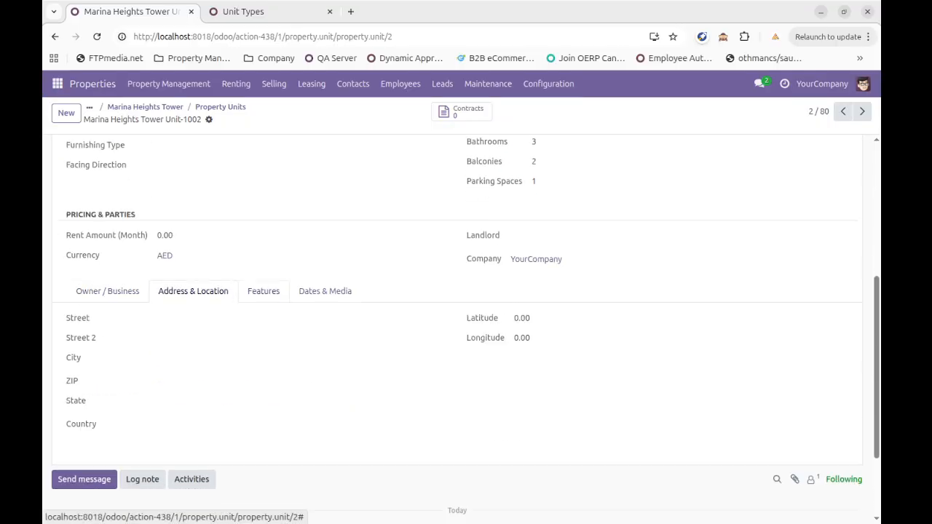
pyautogui.click(264, 291)
pyautogui.click(324, 291)
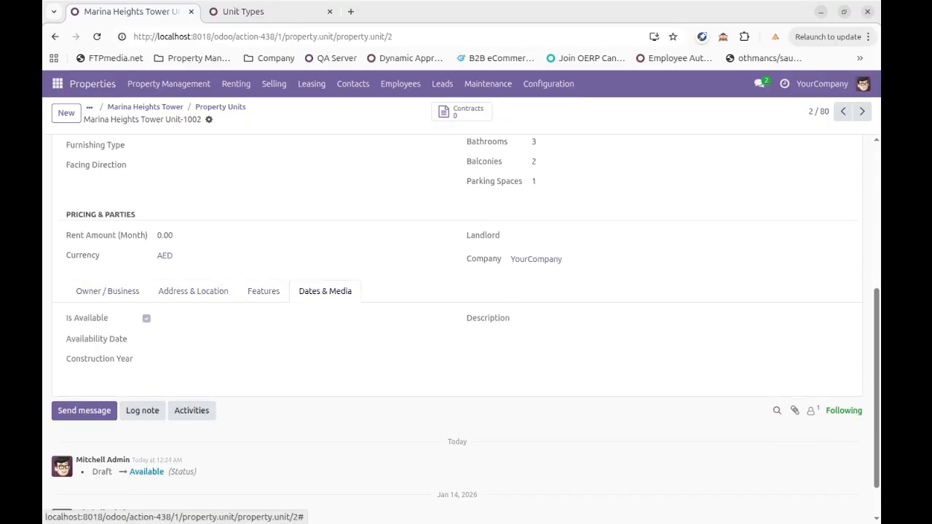
pyautogui.scroll(6, 324, 291)
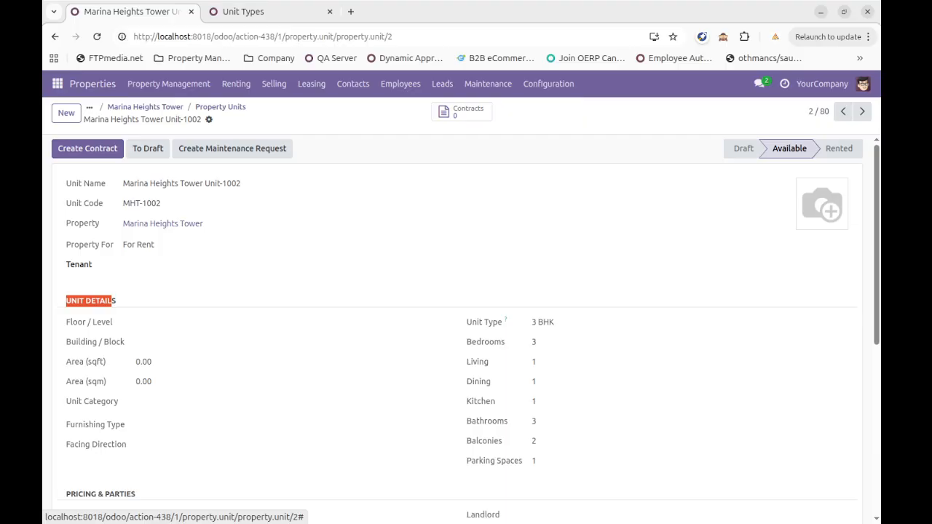
# - Assign an existing tenant to Unit-1002 and create a rental contract from the unit
pyautogui.click(87, 148)
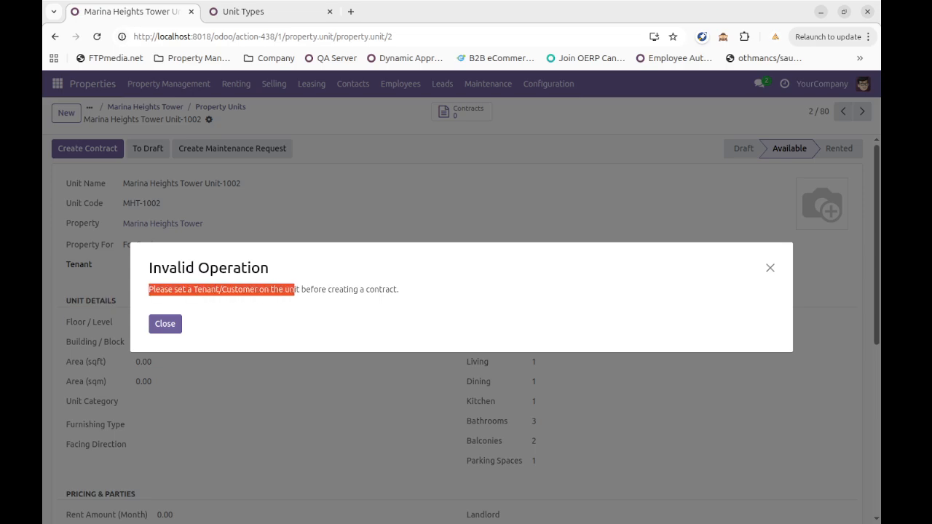
pyautogui.click(165, 324)
pyautogui.click(166, 265)
pyautogui.click(157, 286)
pyautogui.click(87, 148)
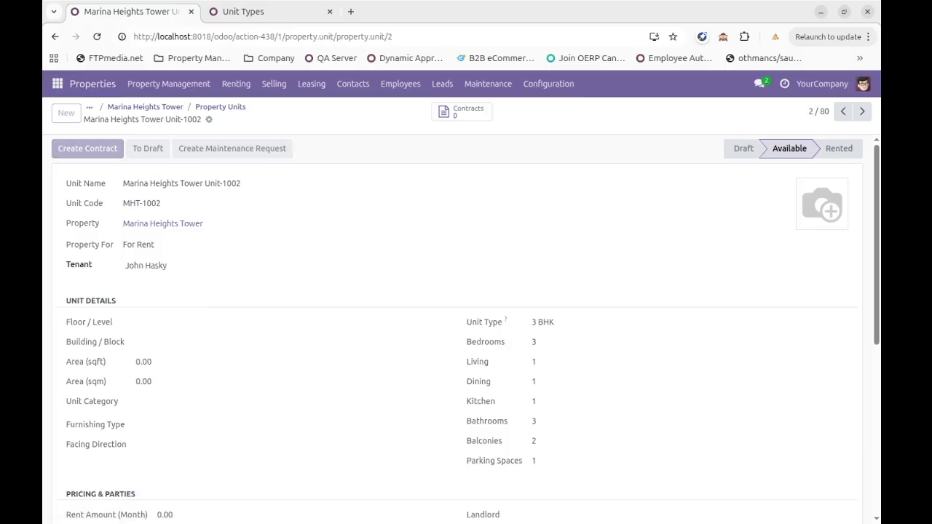
# - Set the contract's rent amount to 5,000 per Month
pyautogui.doubleClick(206, 257)
pyautogui.write('500')
pyautogui.click(385, 256)
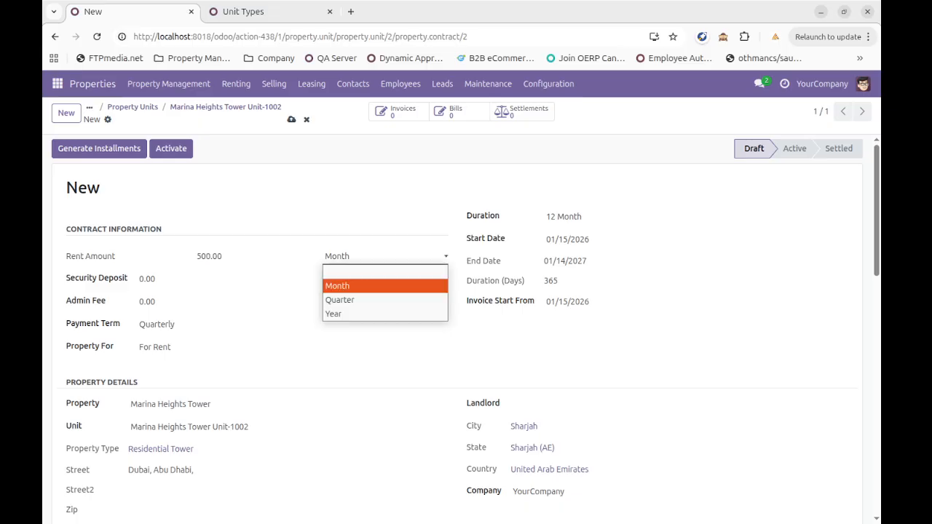
pyautogui.click(292, 305)
pyautogui.click(208, 256)
pyautogui.click(206, 256)
pyautogui.write('0')
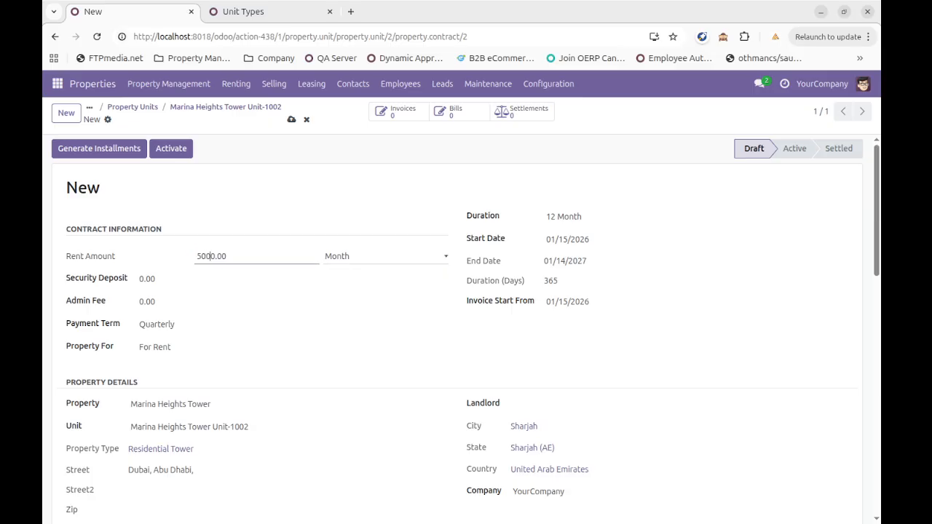
pyautogui.press('Tab')
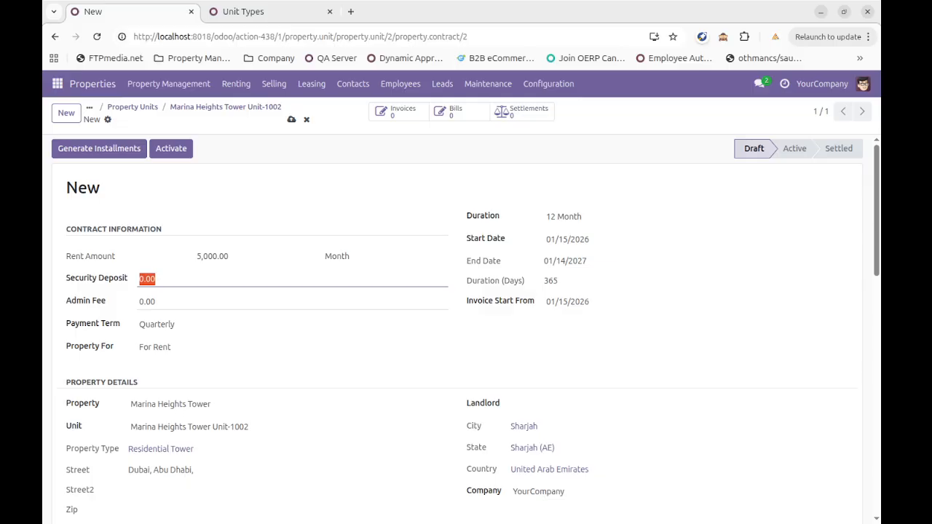
# - Set the contract's security deposit to 5000 and the admin fee to 100
pyautogui.write('5000')
pyautogui.press('Tab')
pyautogui.write('100')
# - Choose Quarterly as the contract's payment term and For Rent as its Property For option
pyautogui.click(292, 324)
pyautogui.click(292, 324)
pyautogui.click(293, 325)
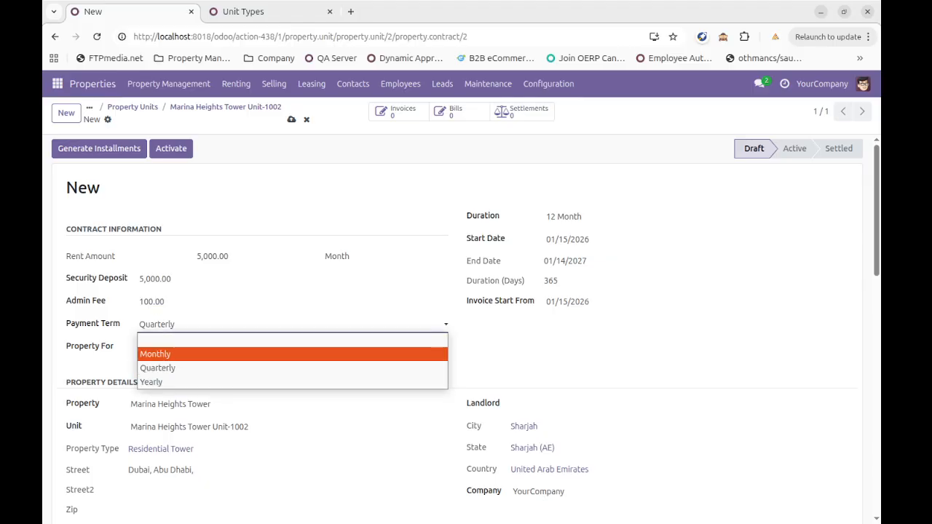
pyautogui.click(292, 368)
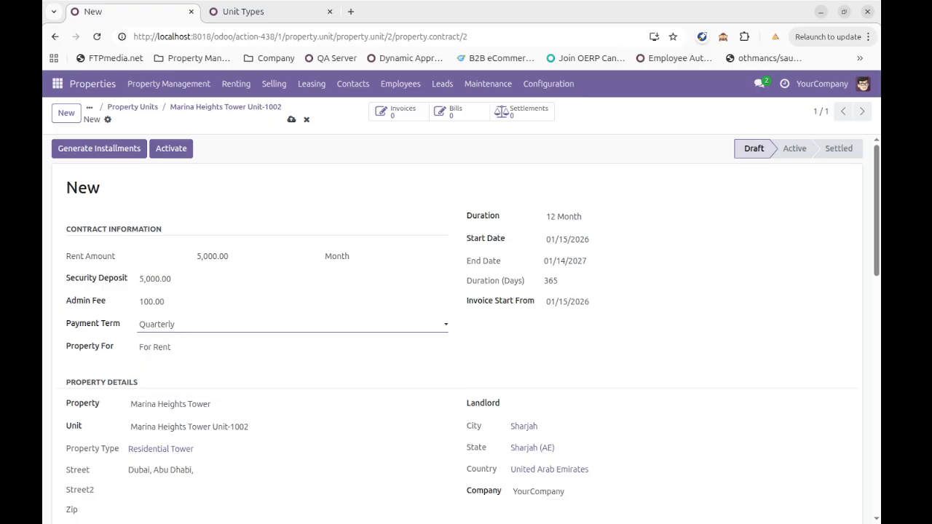
pyautogui.click(292, 347)
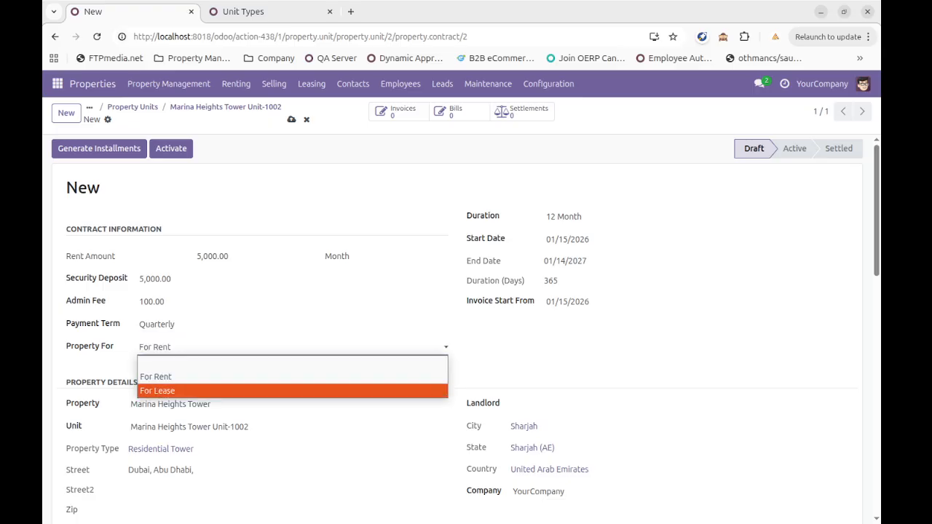
pyautogui.click(189, 376)
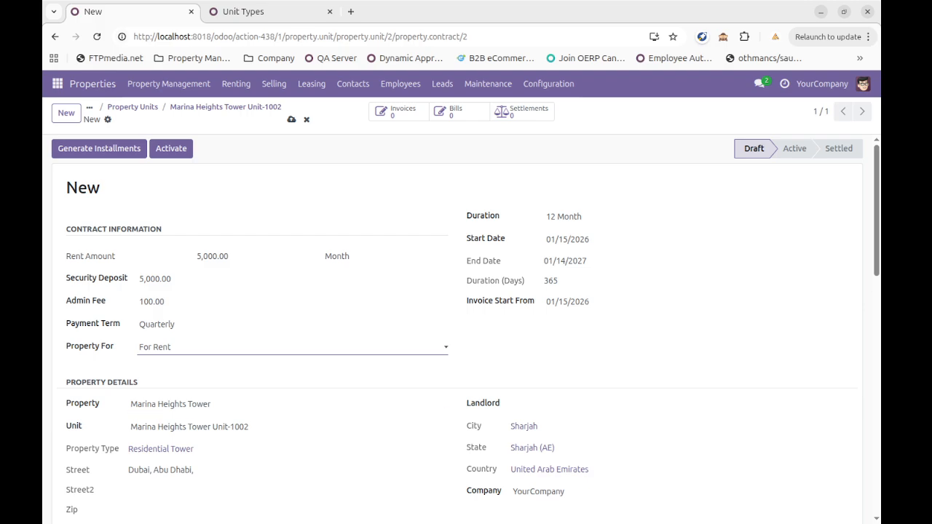
# - Review the contract's property details and landlord field, open the Sharjah city record, and return to the contract
pyautogui.scroll(-2, 466, 325)
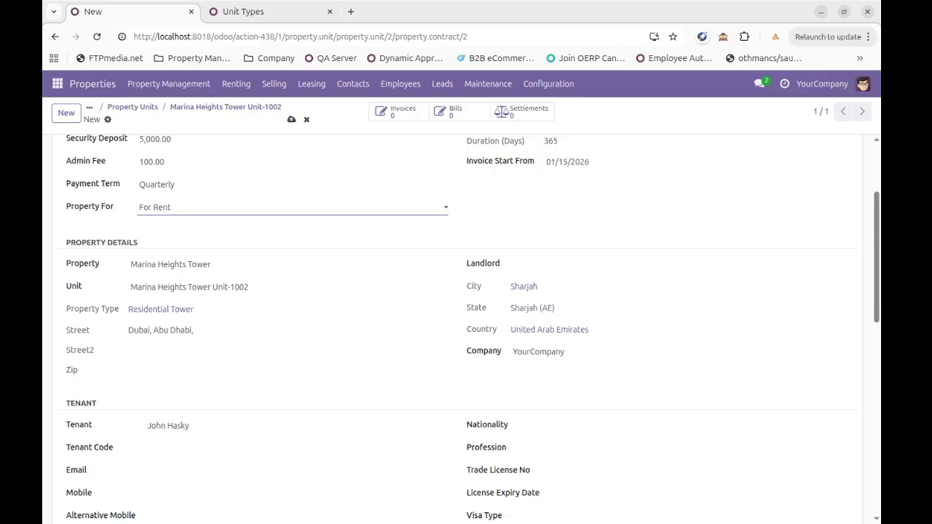
pyautogui.doubleClick(483, 263)
pyautogui.click(535, 265)
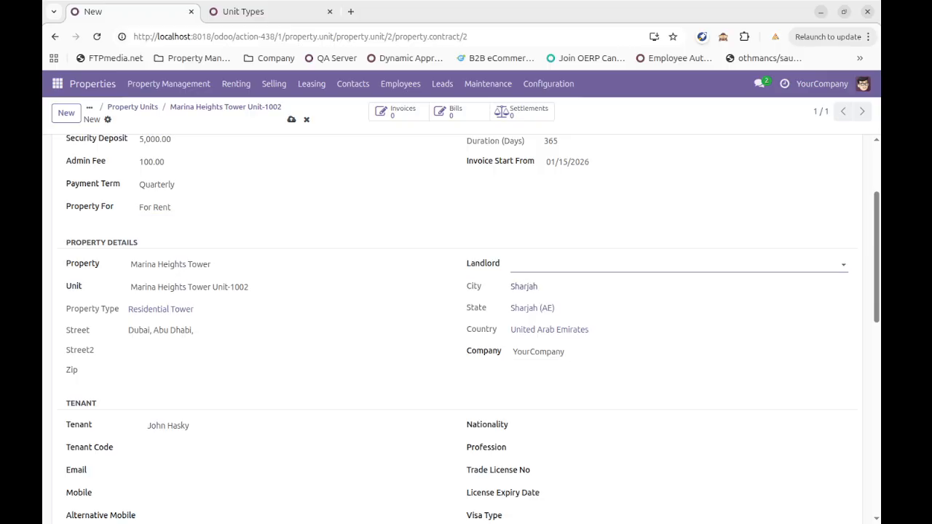
pyautogui.click(523, 286)
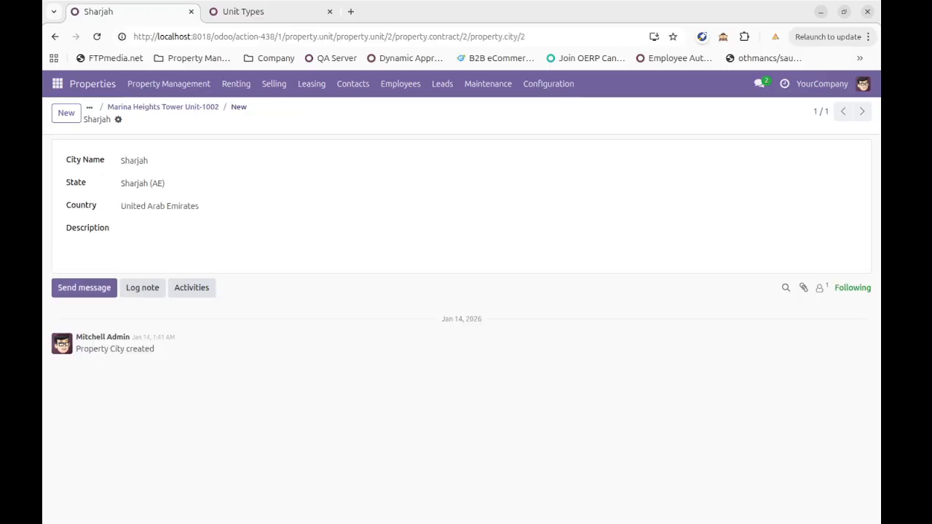
pyautogui.click(239, 107)
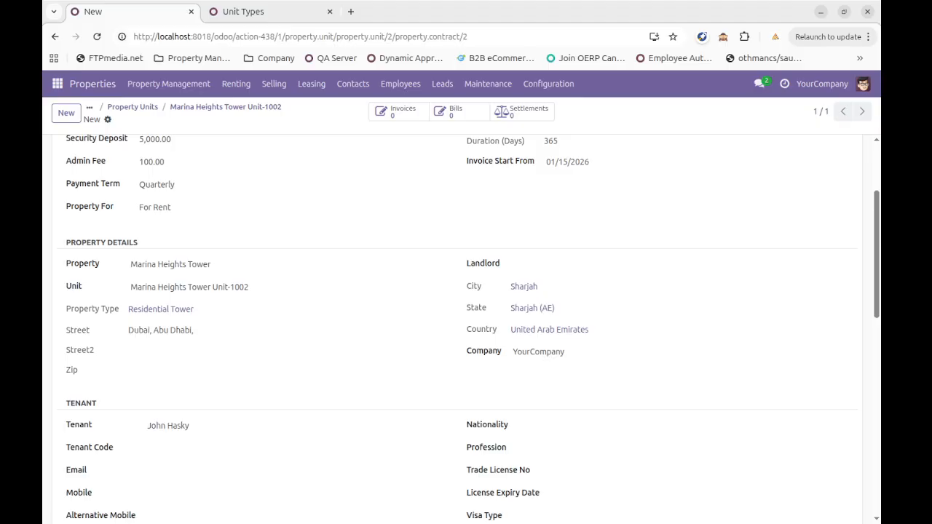
# - Review the contract's tenant and agreement sections, rent installments, payment schedules, contract agreement, terms and conditions, and other settings
pyautogui.scroll(-2, 465, 328)
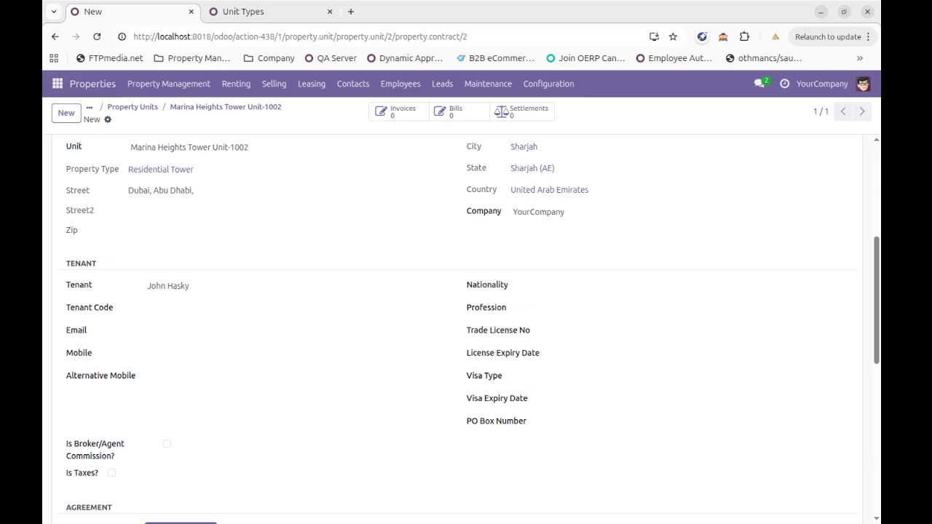
pyautogui.scroll(-2, 466, 328)
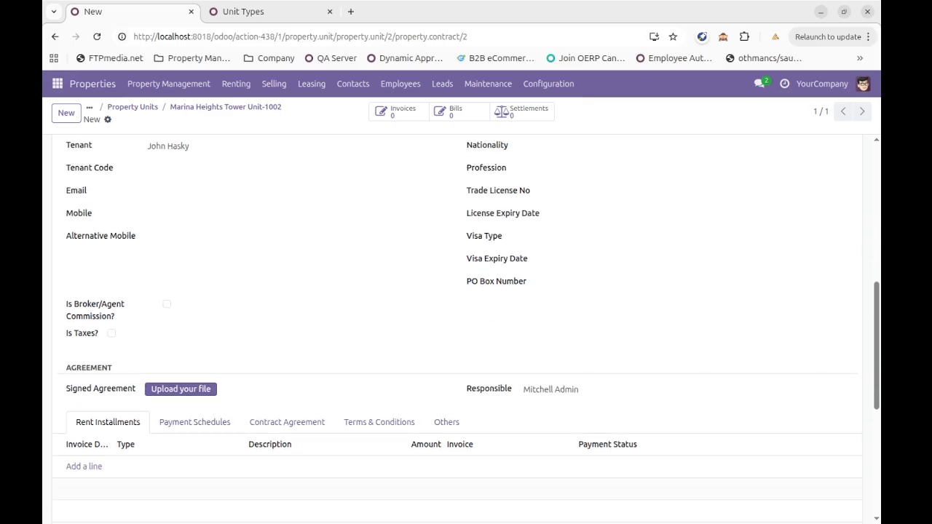
pyautogui.scroll(-1, 466, 328)
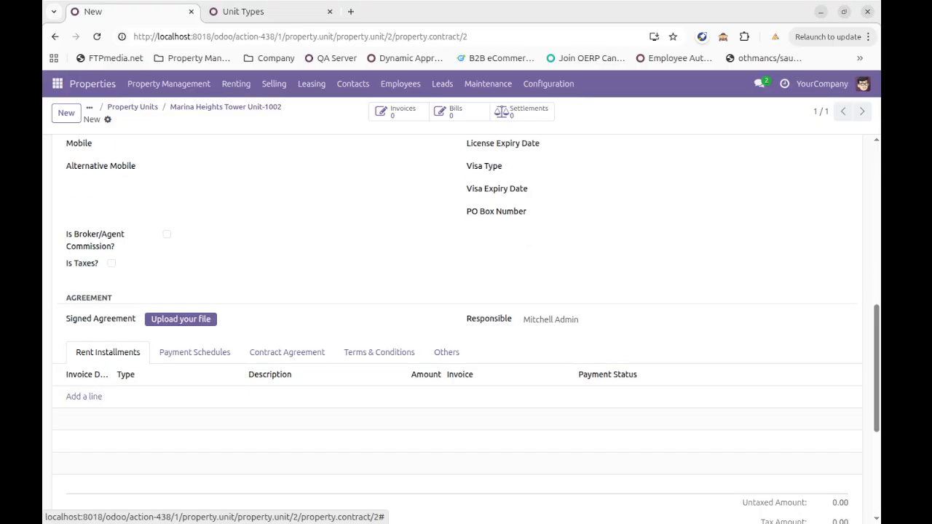
pyautogui.click(195, 352)
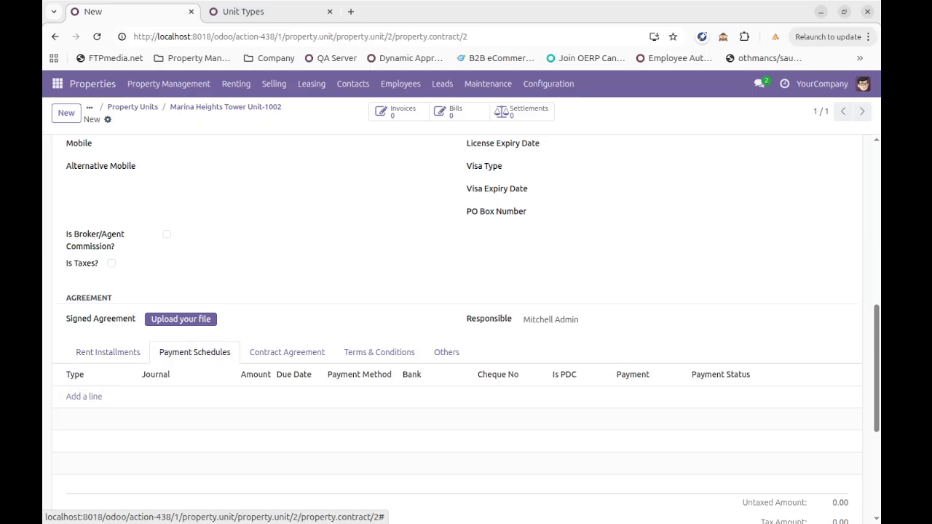
pyautogui.click(287, 352)
pyautogui.click(379, 352)
pyautogui.click(446, 351)
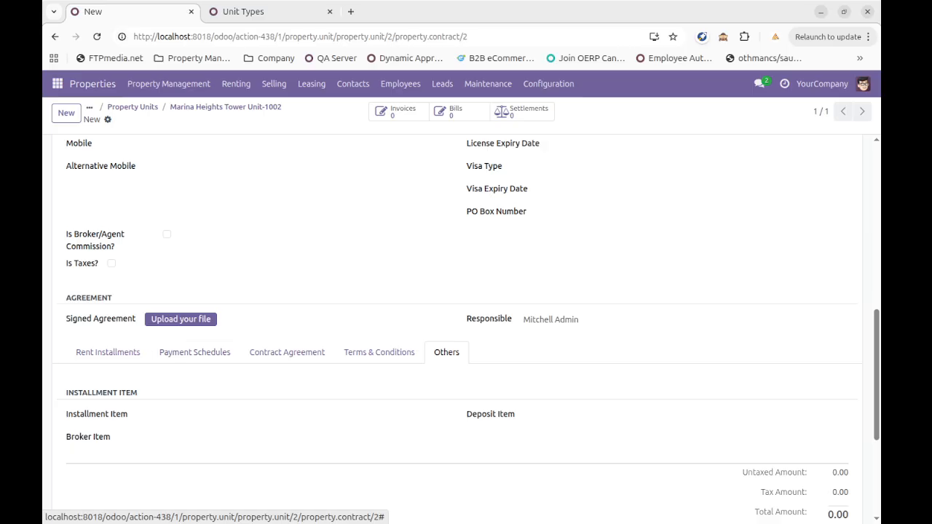
pyautogui.click(108, 351)
pyautogui.scroll(10, 107, 351)
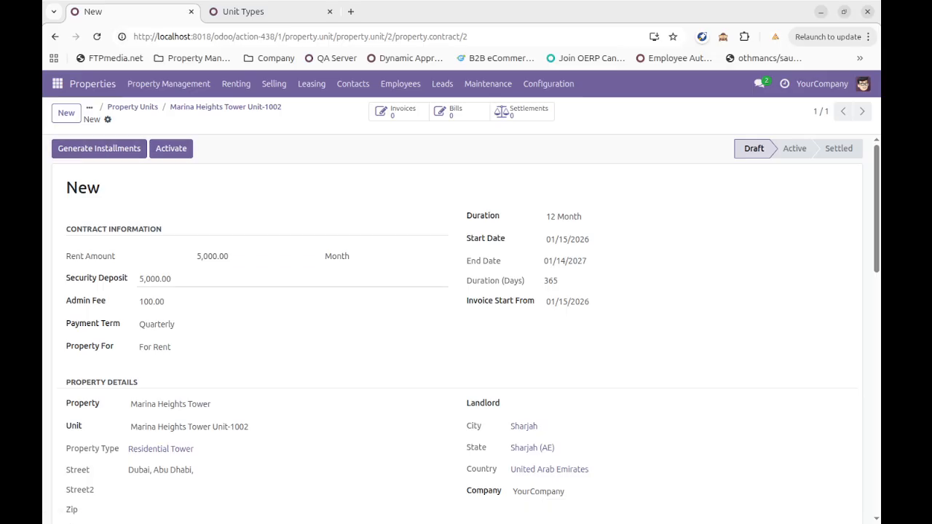
# - Check the contract's 12 Month duration and set its start date to 01/01/2026
pyautogui.click(564, 216)
pyautogui.click(574, 238)
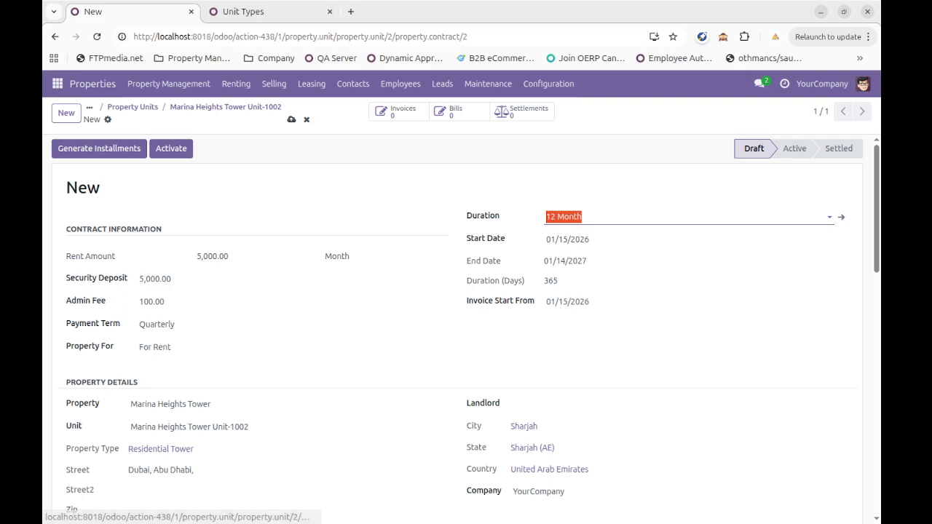
pyautogui.click(567, 239)
pyautogui.click(737, 334)
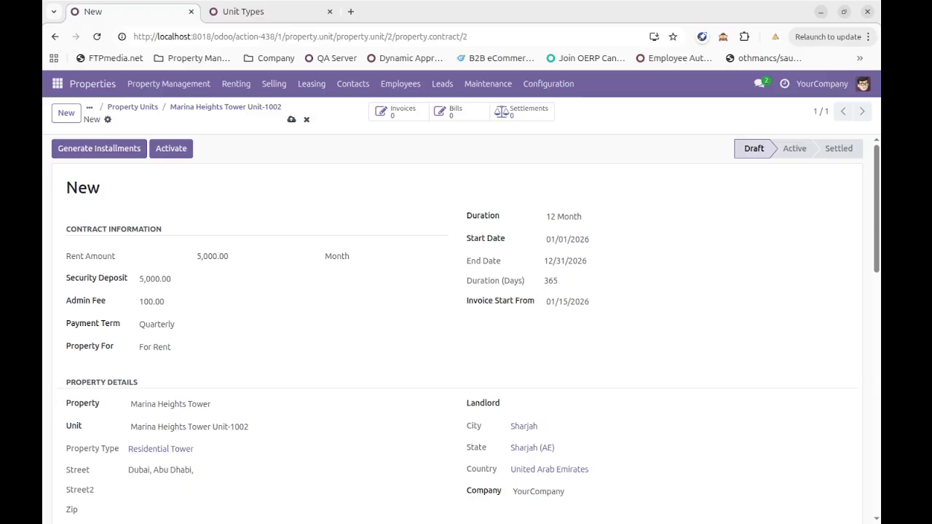
# - Set the contract's Invoice Start From date to 01/05/2026
pyautogui.doubleClick(551, 281)
pyautogui.click(568, 301)
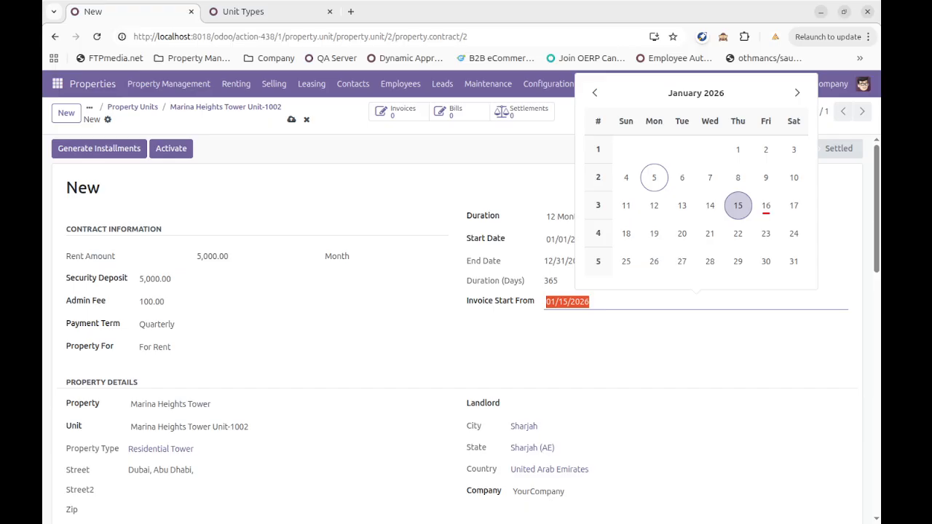
pyautogui.click(654, 177)
pyautogui.click(568, 301)
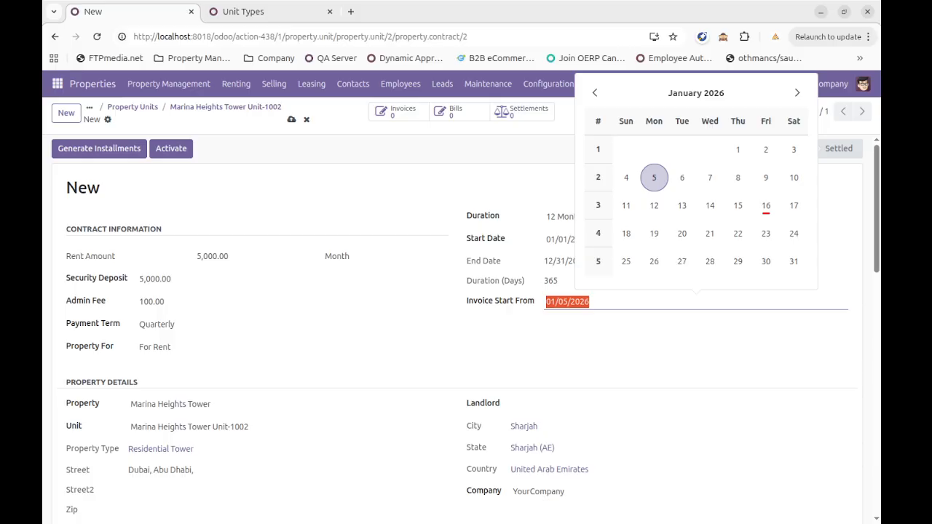
pyautogui.click(654, 177)
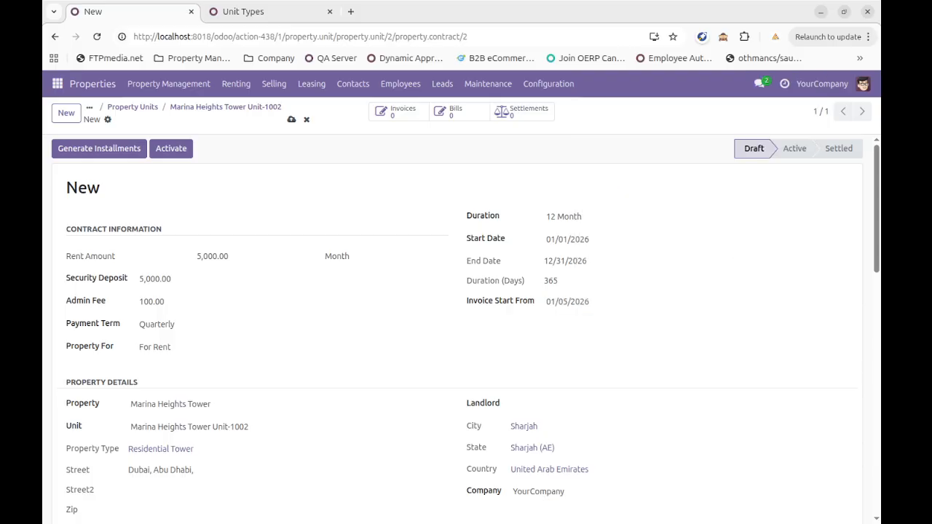
# - Save the contract and add a payment schedule line with type Rent and journal Bank
pyautogui.click(291, 120)
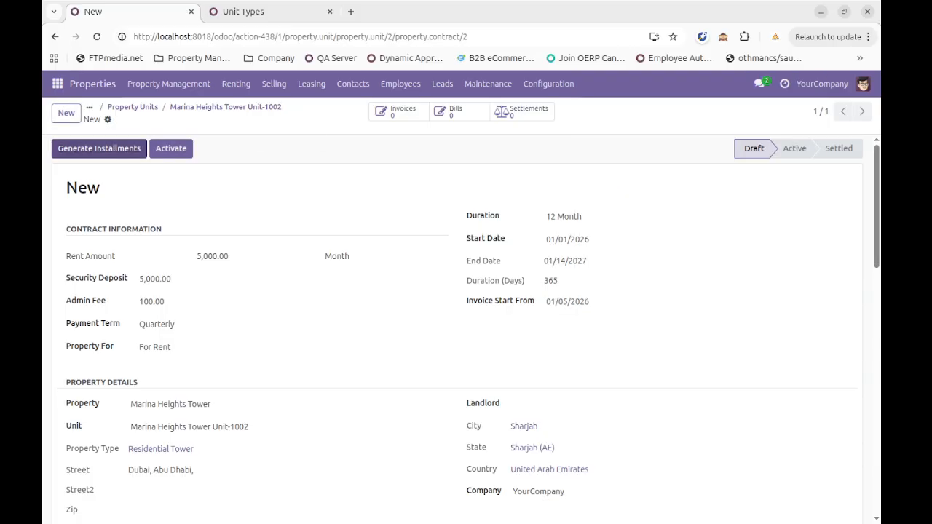
pyautogui.scroll(-6, 466, 327)
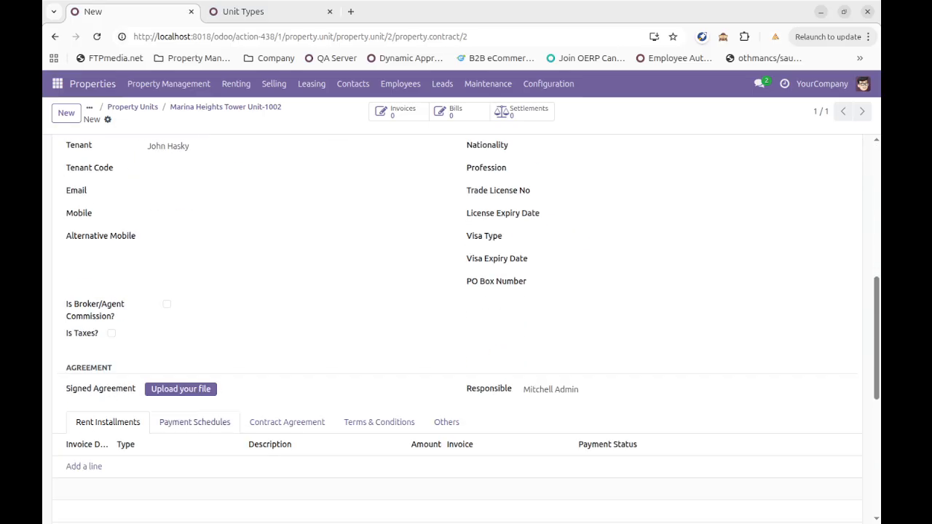
pyautogui.click(194, 422)
pyautogui.scroll(-2, 194, 423)
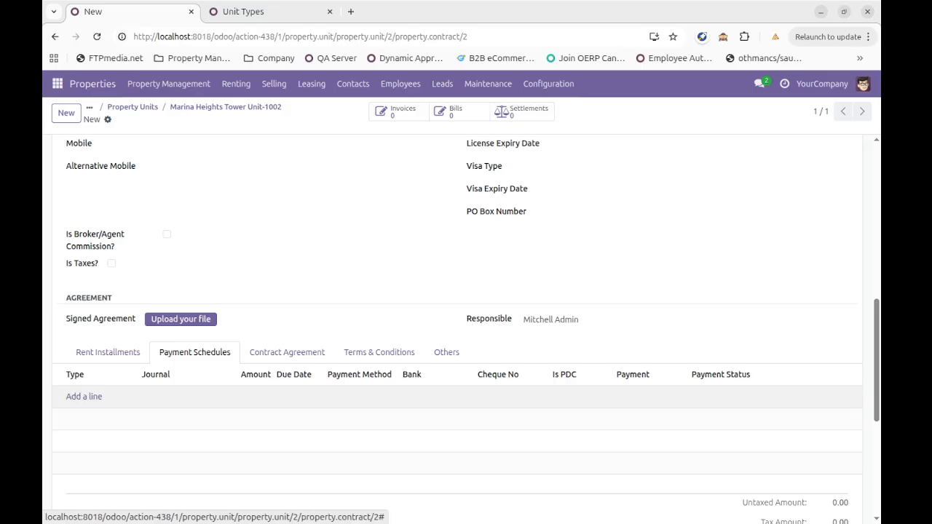
pyautogui.click(83, 397)
pyautogui.click(91, 397)
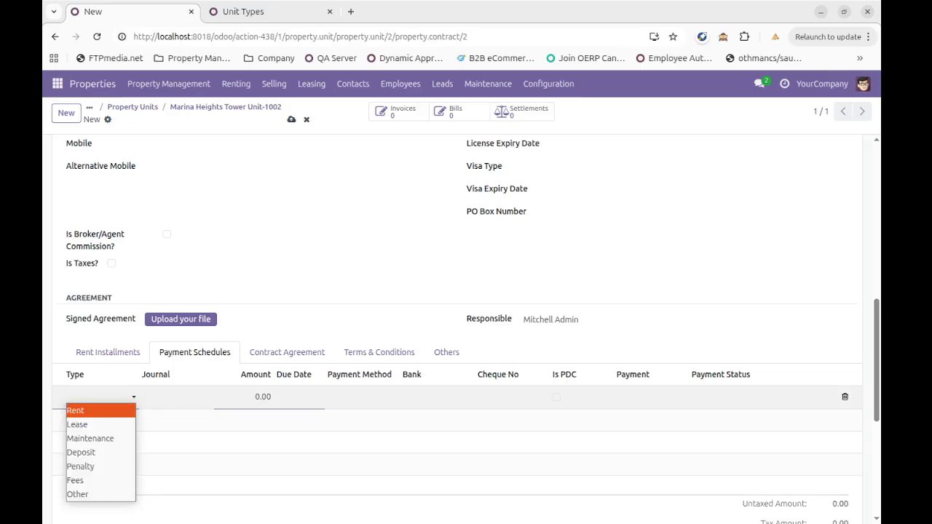
pyautogui.click(76, 412)
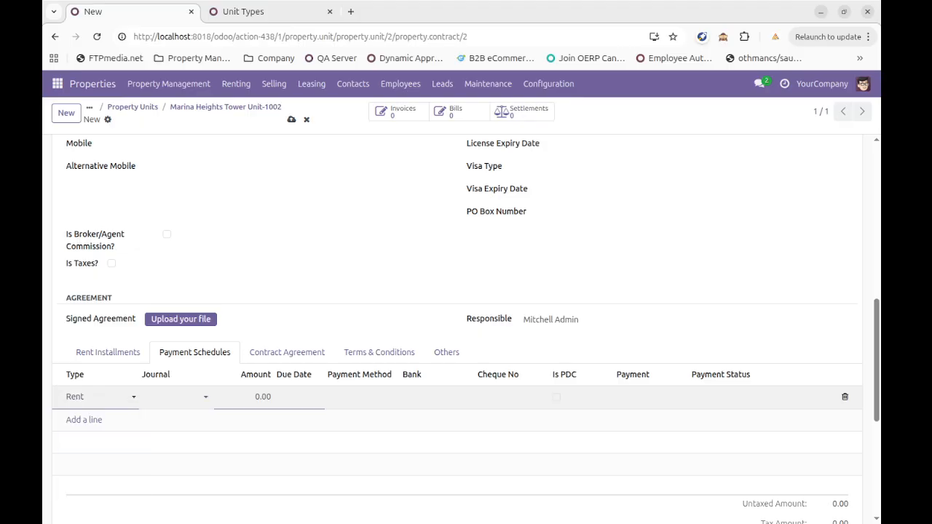
pyautogui.click(171, 397)
pyautogui.click(163, 416)
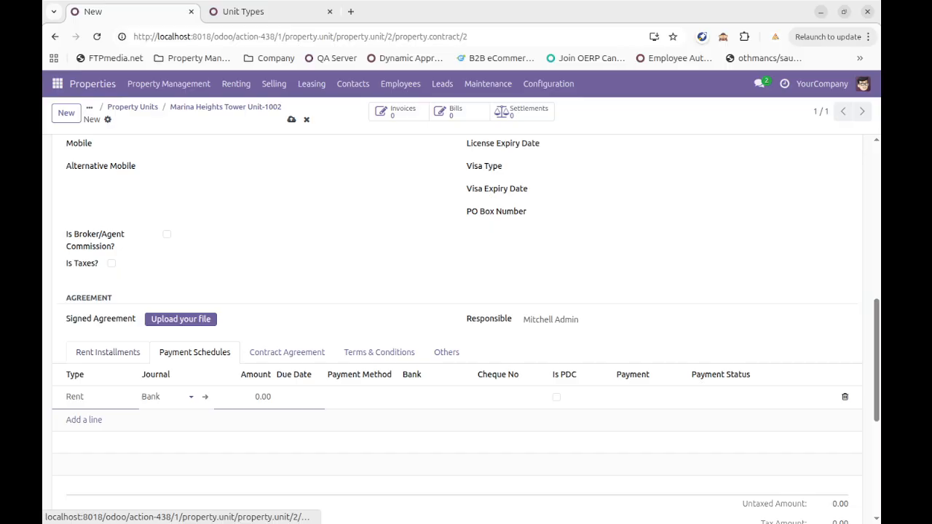
# - Reselect the Bank journal on the Rent payment line and set its amount to 60,000
pyautogui.scroll(6, 466, 327)
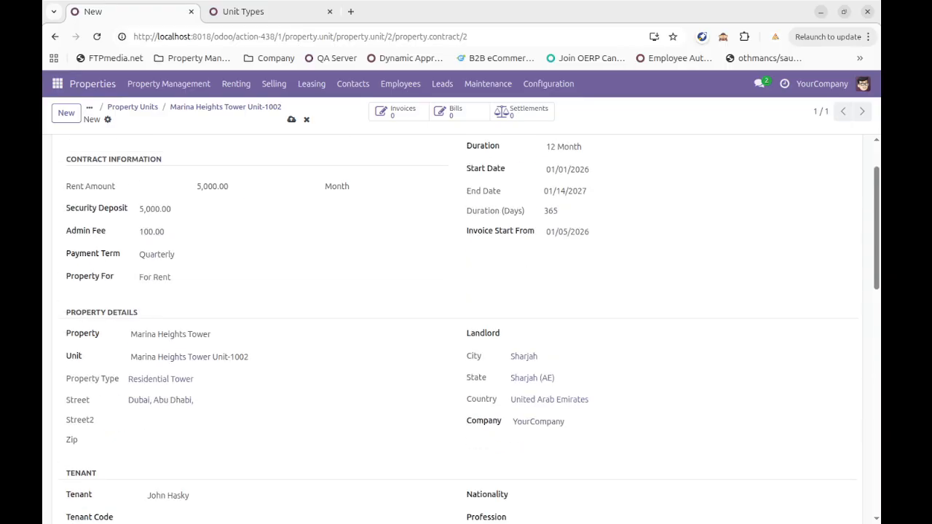
pyautogui.scroll(-2, 466, 328)
pyautogui.scroll(-6, 466, 328)
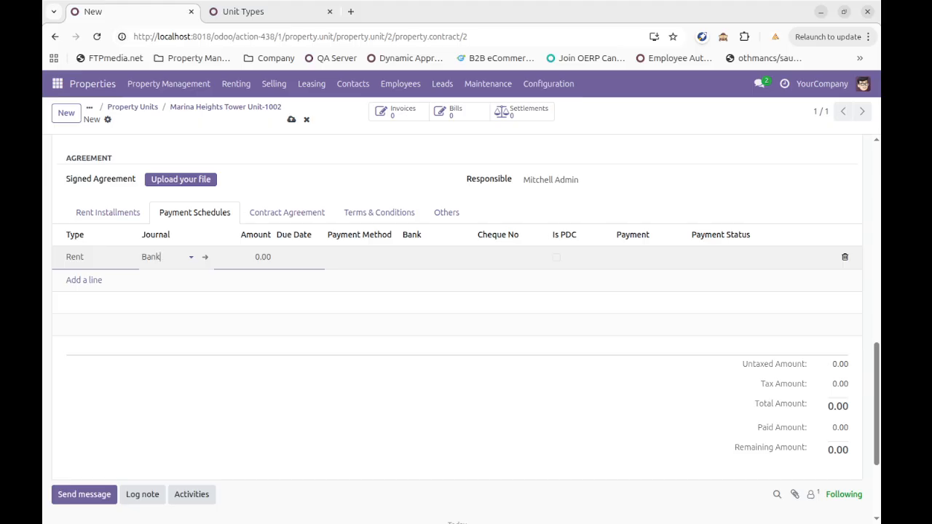
pyautogui.click(262, 257)
pyautogui.click(162, 257)
pyautogui.click(163, 275)
pyautogui.click(162, 257)
pyautogui.click(263, 257)
pyautogui.write('60000')
# - Set the Rent payment line's method to Manual Payment (Bank) and its bank to ABU DHABI ISLAMIC BK
pyautogui.click(360, 257)
pyautogui.click(371, 285)
pyautogui.click(430, 256)
pyautogui.click(437, 274)
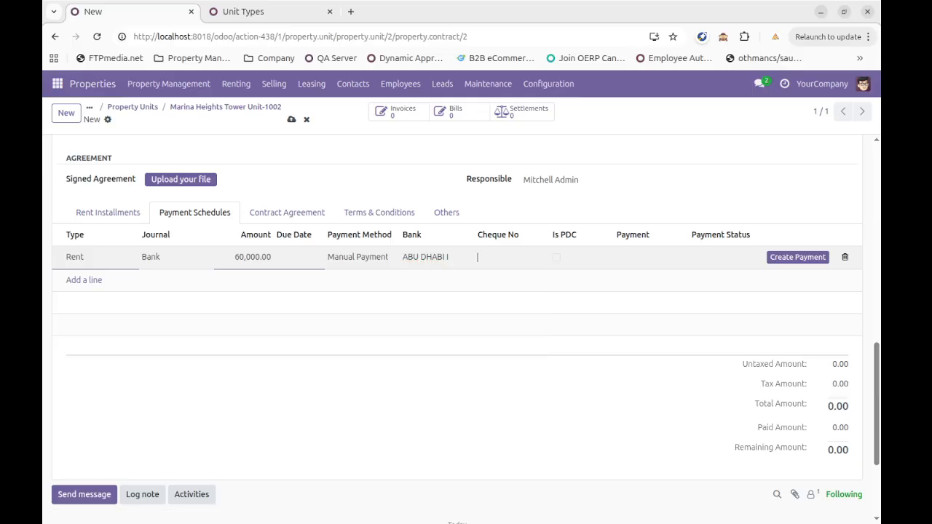
# - Enter the cheque number on the Rent payment line and mark it as PDC
pyautogui.click(498, 257)
pyautogui.write('3243243')
pyautogui.click(556, 256)
pyautogui.scroll(10, 457, 320)
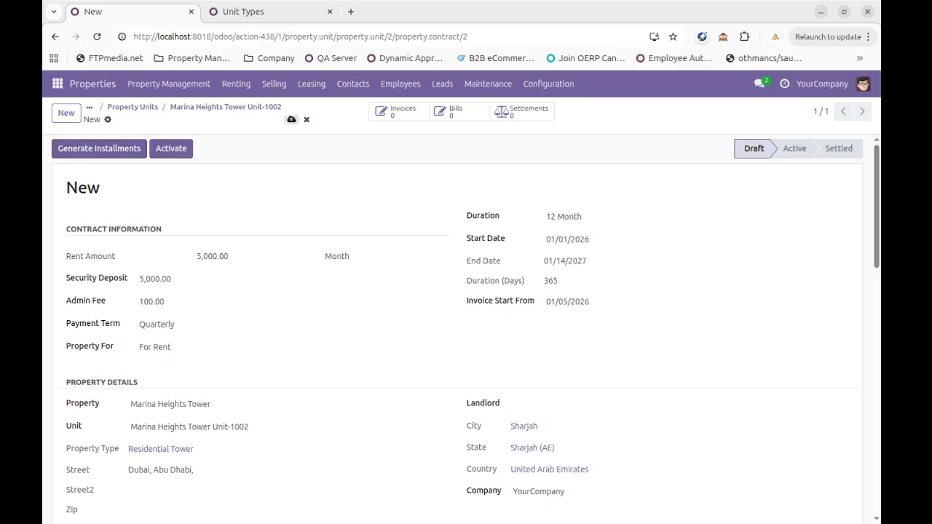
# - Set the Rent payment line's due date to 01/10/2026 and save the contract
pyautogui.click(291, 119)
pyautogui.click(299, 329)
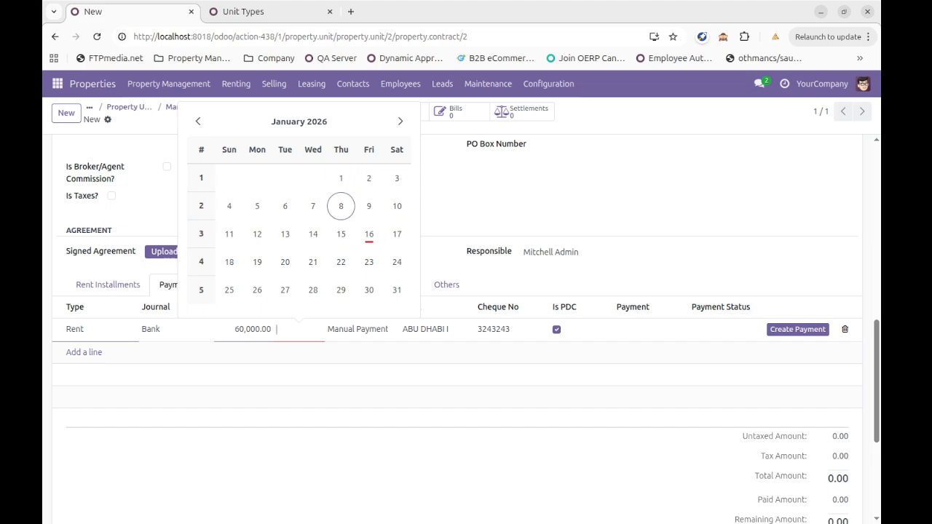
pyautogui.click(397, 205)
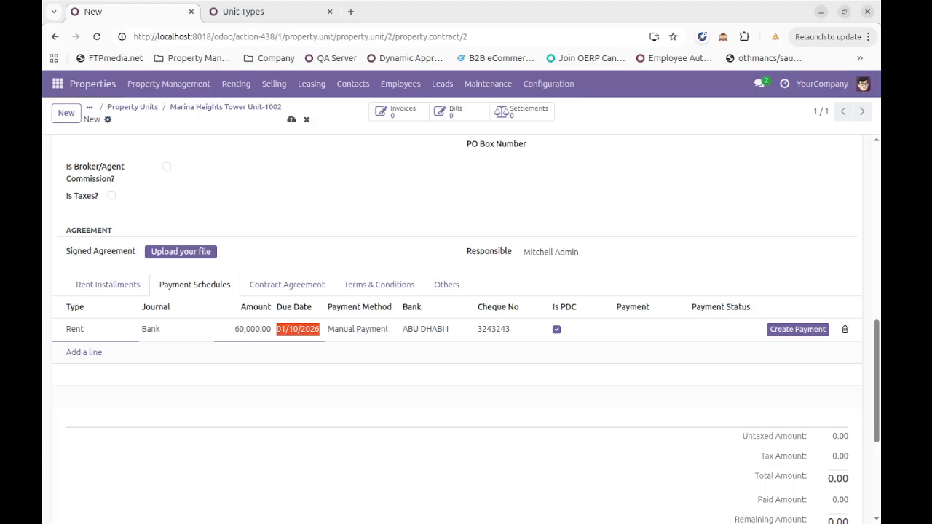
pyautogui.click(291, 120)
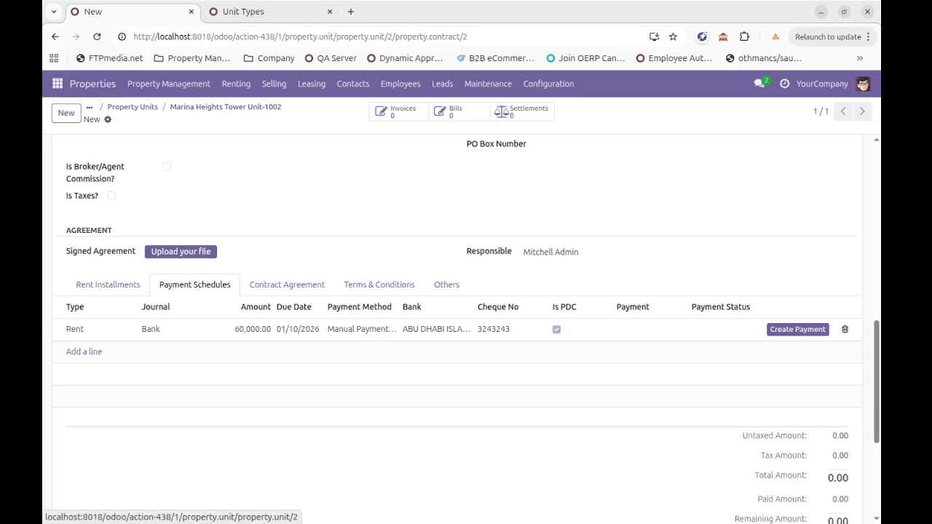
# - Generate the contract's installments and review the resulting rent installment lines
pyautogui.scroll(10, 466, 327)
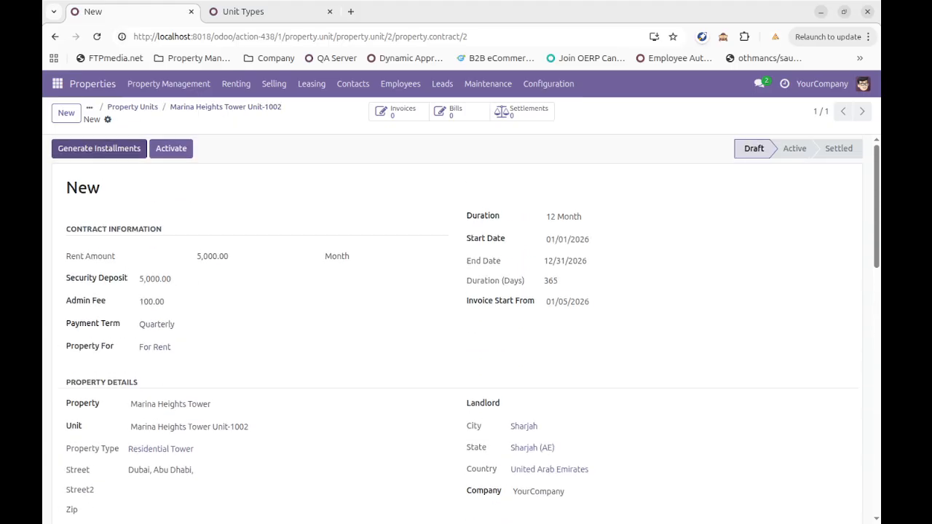
pyautogui.scroll(-10, 465, 328)
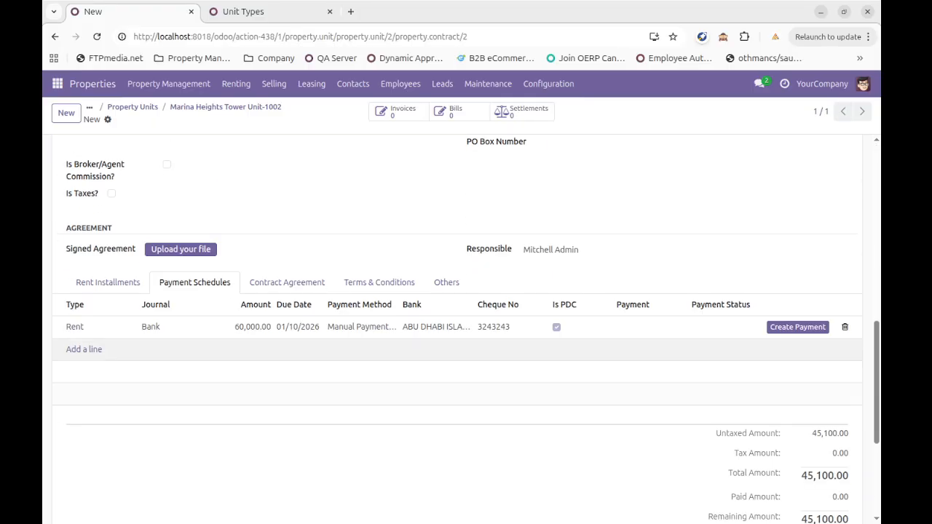
pyautogui.click(107, 283)
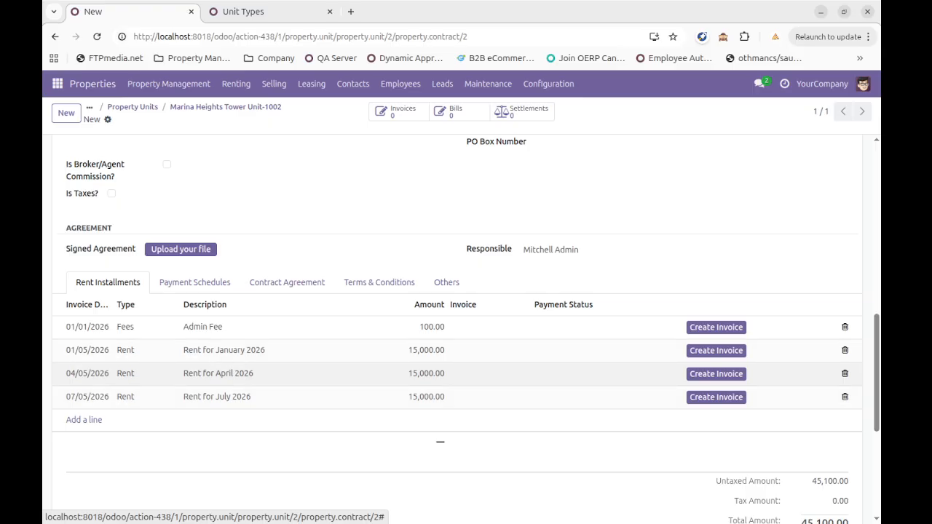
pyautogui.scroll(2, 440, 441)
pyautogui.scroll(-2, 439, 441)
pyautogui.scroll(5, 439, 441)
pyautogui.scroll(-5, 439, 372)
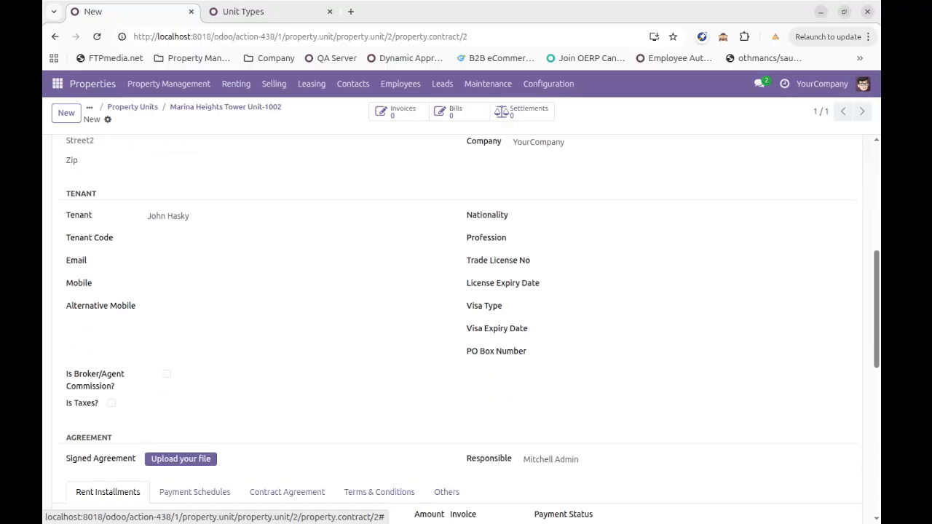
# - Create and confirm the invoice for the Admin Fee installment, and return to the contract
pyautogui.click(716, 257)
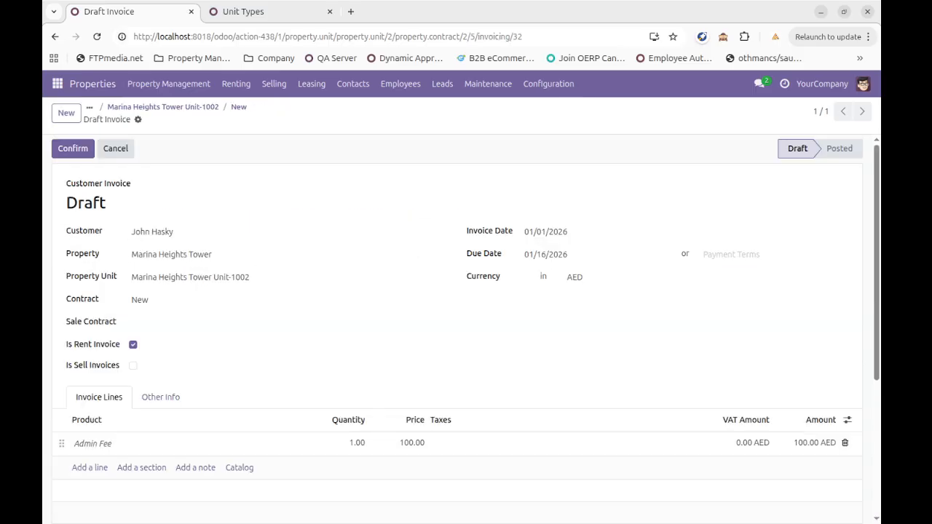
pyautogui.click(73, 148)
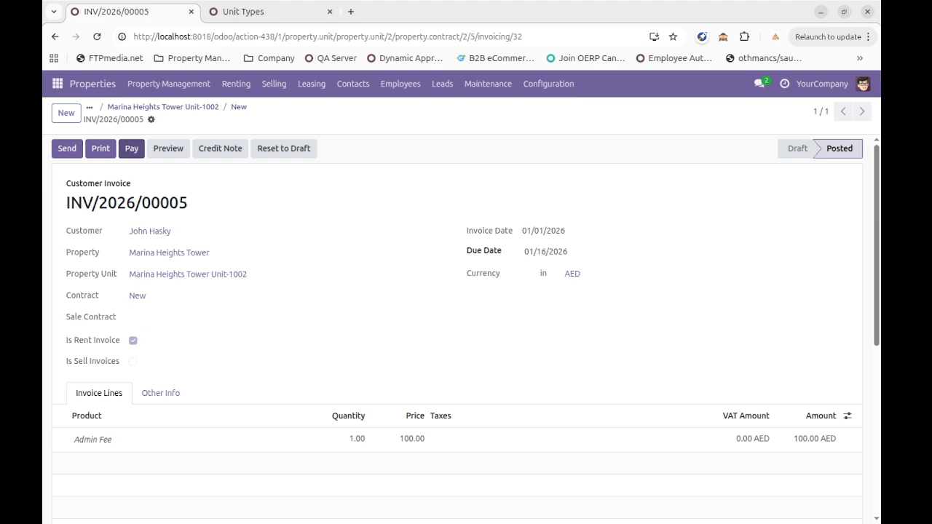
pyautogui.scroll(-5, 466, 332)
pyautogui.scroll(5, 466, 331)
pyautogui.click(163, 106)
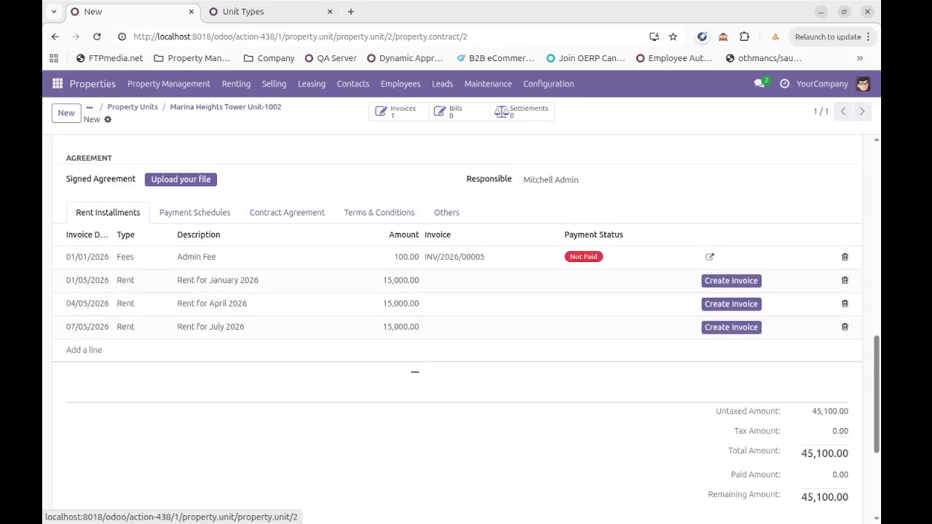
# - Add a second payment schedule line with type Deposit and journal Cash
pyautogui.click(194, 212)
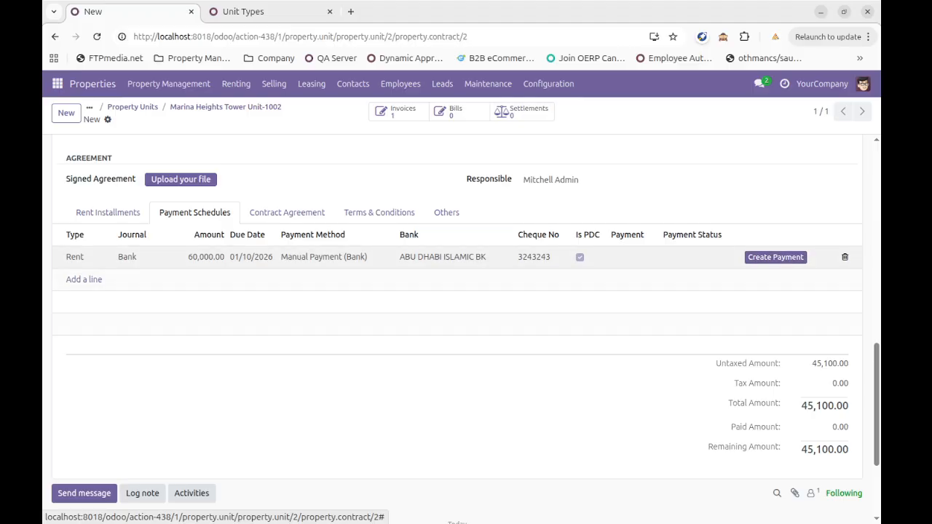
pyautogui.click(200, 257)
pyautogui.click(201, 256)
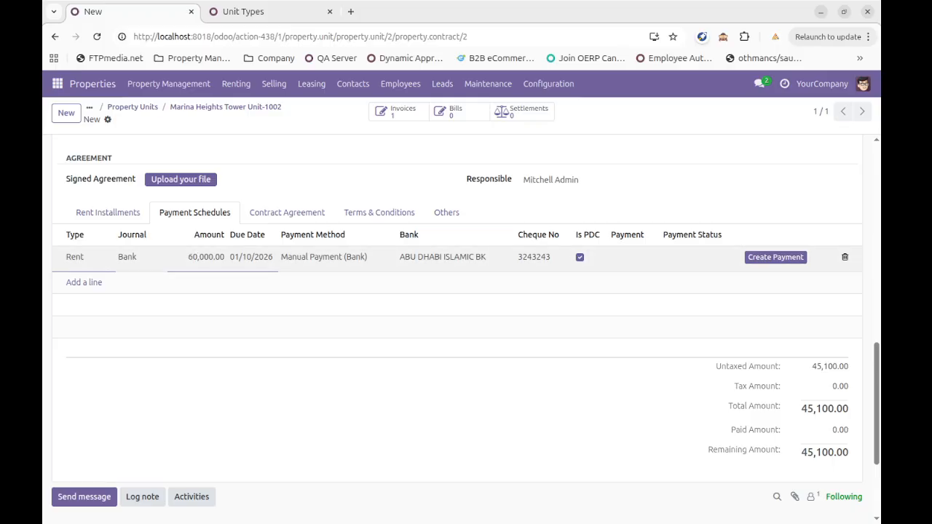
pyautogui.click(84, 282)
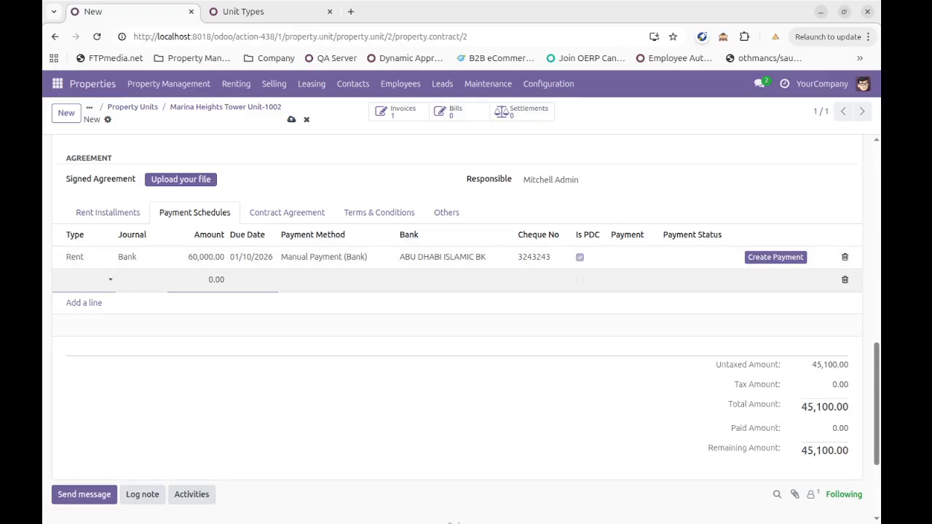
pyautogui.click(81, 280)
pyautogui.press('Down')
pyautogui.press('Down')
pyautogui.press('Down')
pyautogui.press('Down')
pyautogui.press('Return')
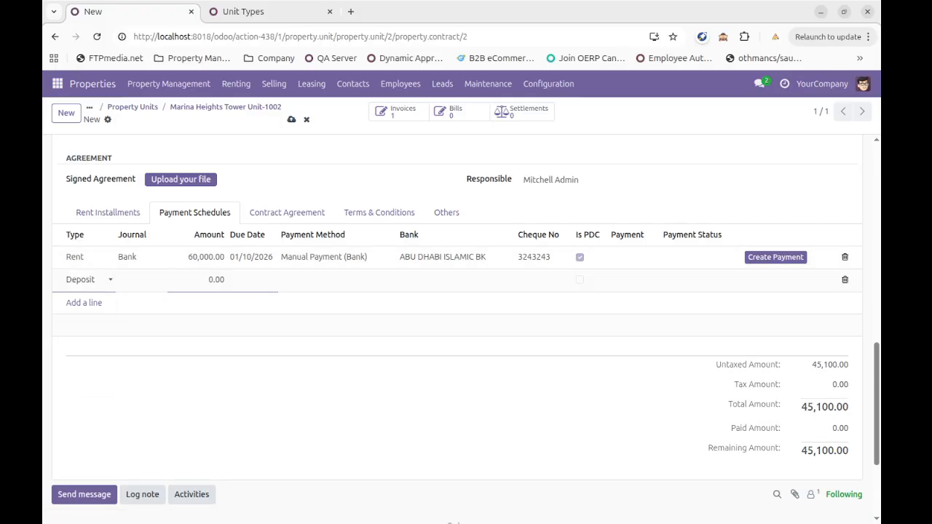
pyautogui.click(136, 279)
pyautogui.click(138, 313)
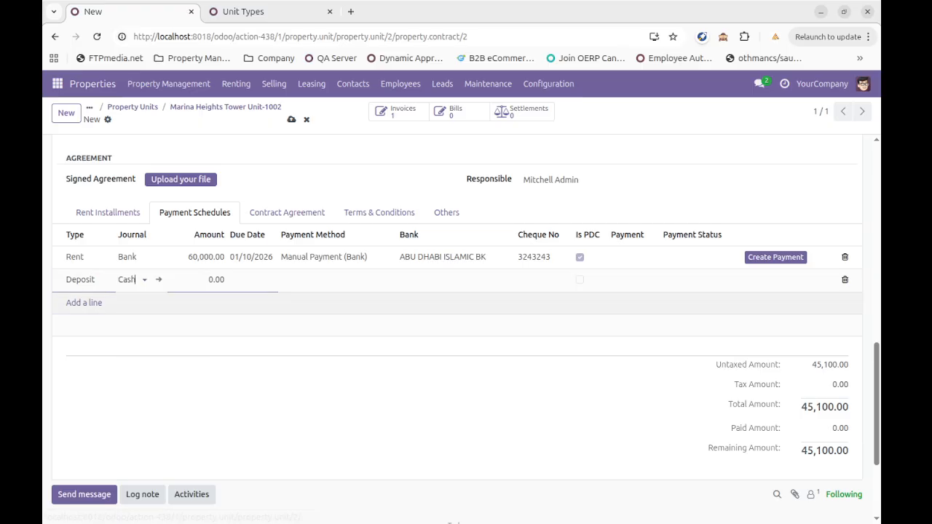
# - Set the Deposit line's amount to 5,000 and its due date to 01/01/2026, saving the contract
pyautogui.click(214, 280)
pyautogui.write('5000')
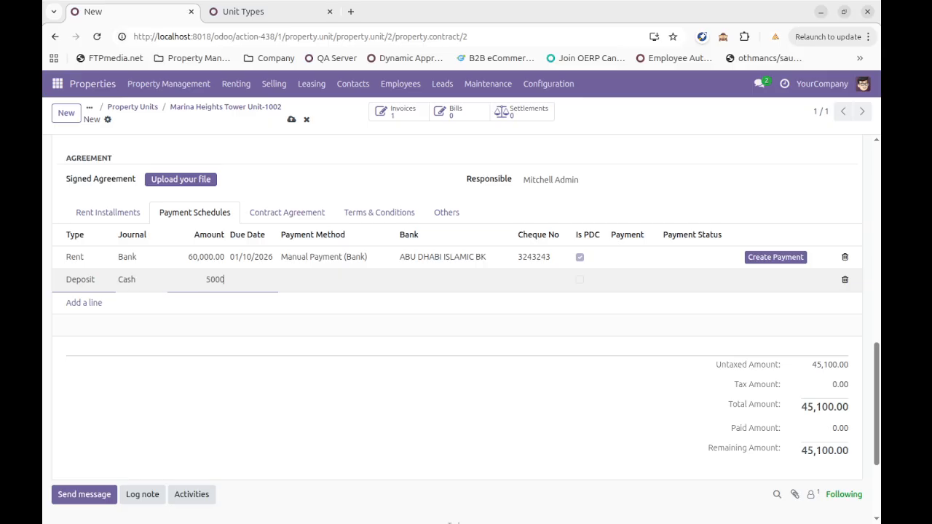
pyautogui.click(526, 204)
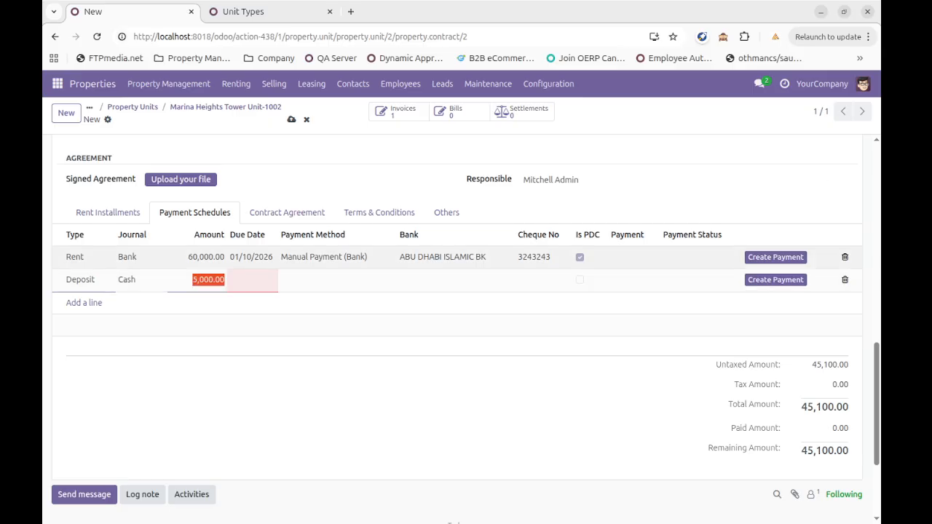
pyautogui.click(251, 280)
pyautogui.click(293, 366)
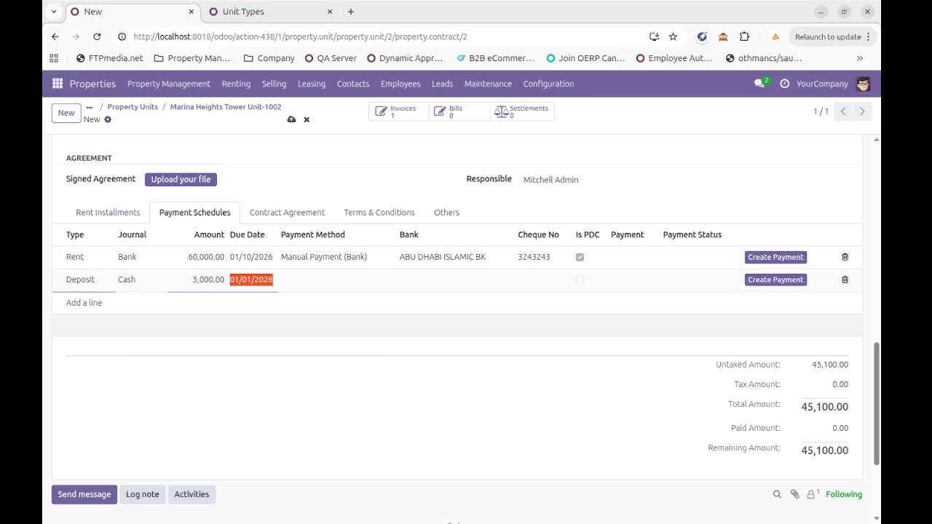
pyautogui.click(291, 120)
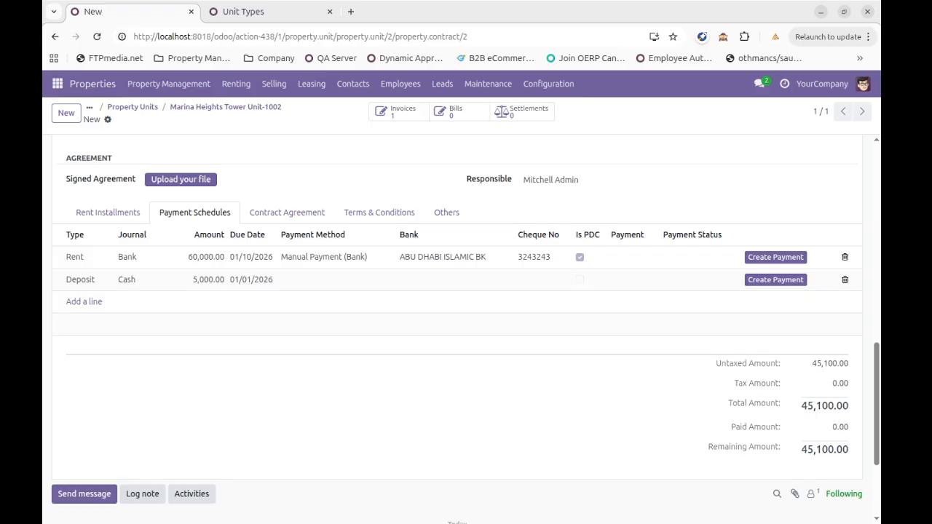
# - Try to create the Deposit line's payment, and set its payment method to Manual Payment (Cash)
pyautogui.click(775, 279)
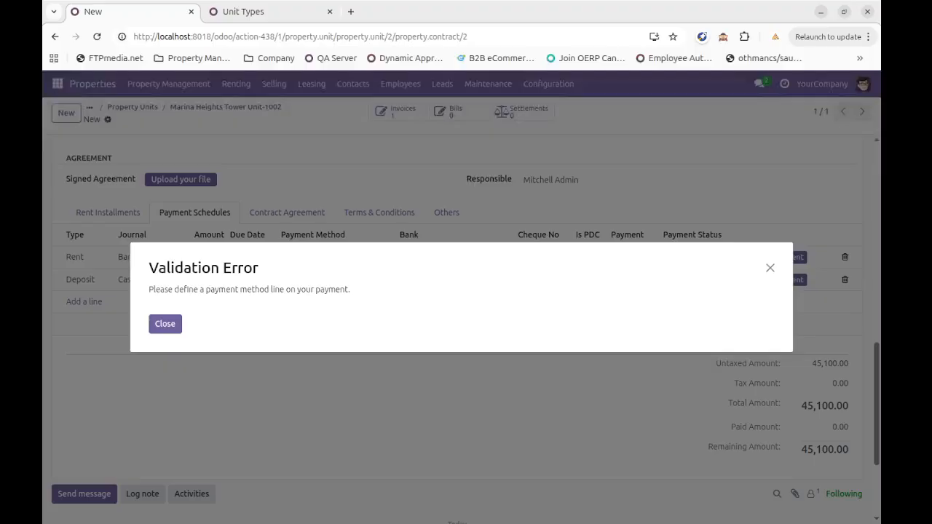
pyautogui.click(166, 324)
pyautogui.click(422, 280)
pyautogui.click(342, 279)
pyautogui.click(324, 307)
# - Create and confirm the payment for the Deposit line, and return to the contract
pyautogui.click(775, 279)
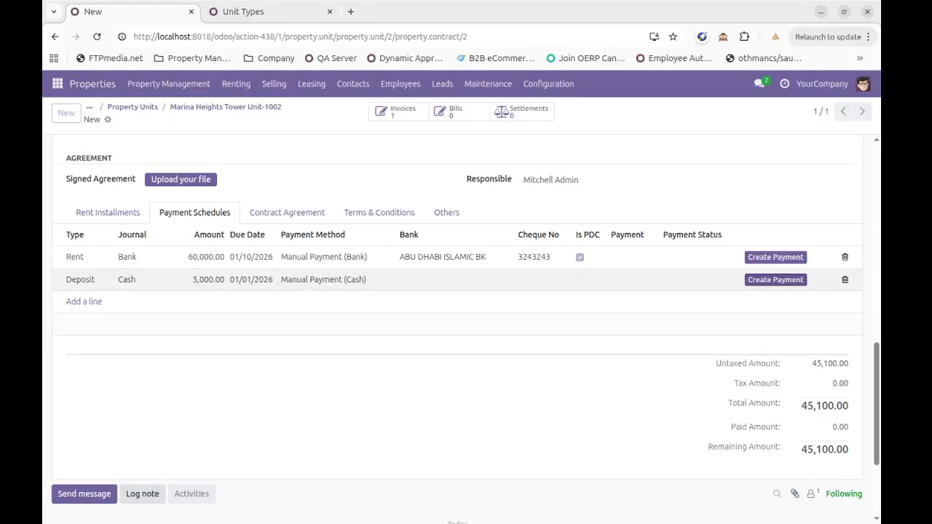
pyautogui.click(73, 149)
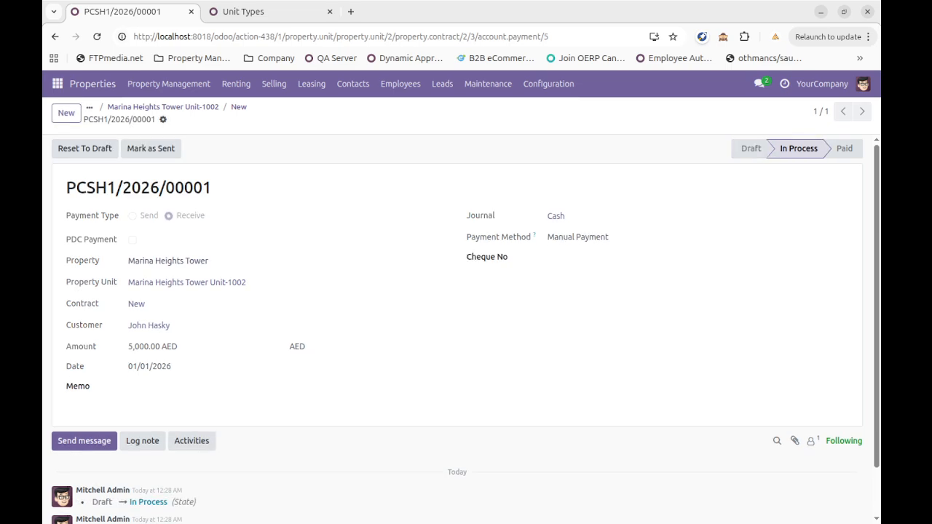
pyautogui.click(238, 106)
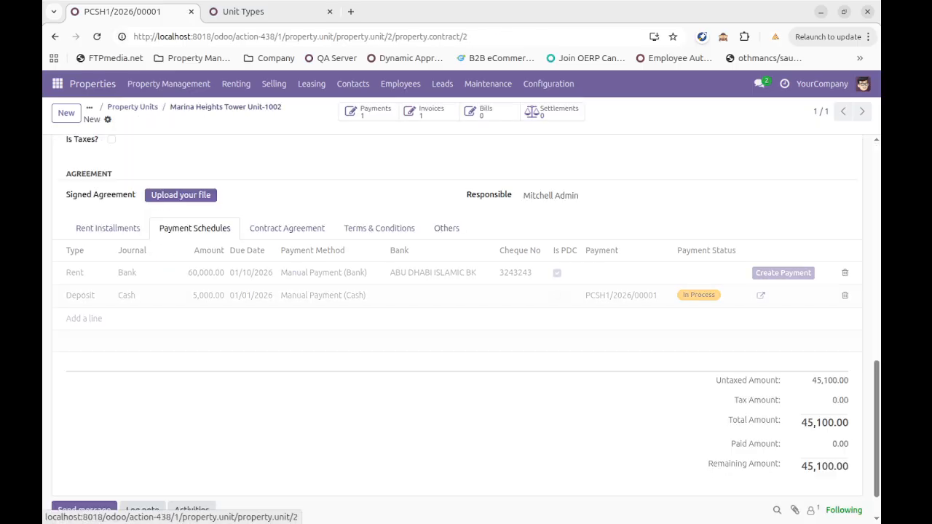
# - Open the contract's invoices and remove the Draft filter from the list
pyautogui.click(431, 111)
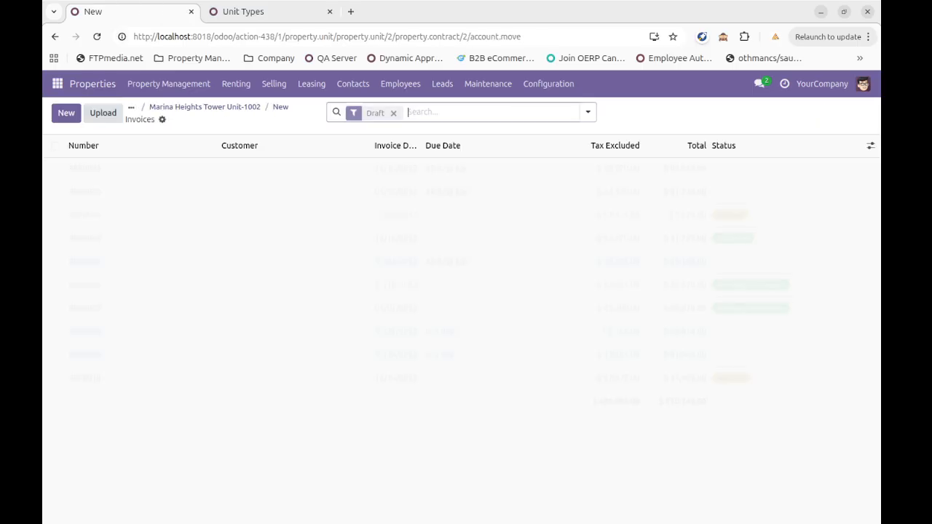
pyautogui.click(394, 113)
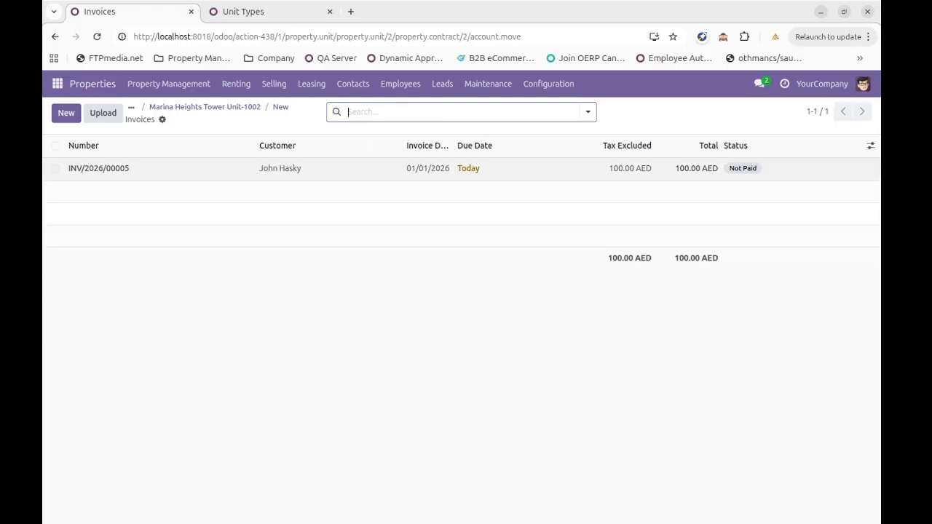
# - Apply the outstanding credit PCSH1/2026/00001 to the Admin Fee invoice INV/2026/00005, and return to the contract's invoice list
pyautogui.click(394, 168)
pyautogui.scroll(-5, 394, 218)
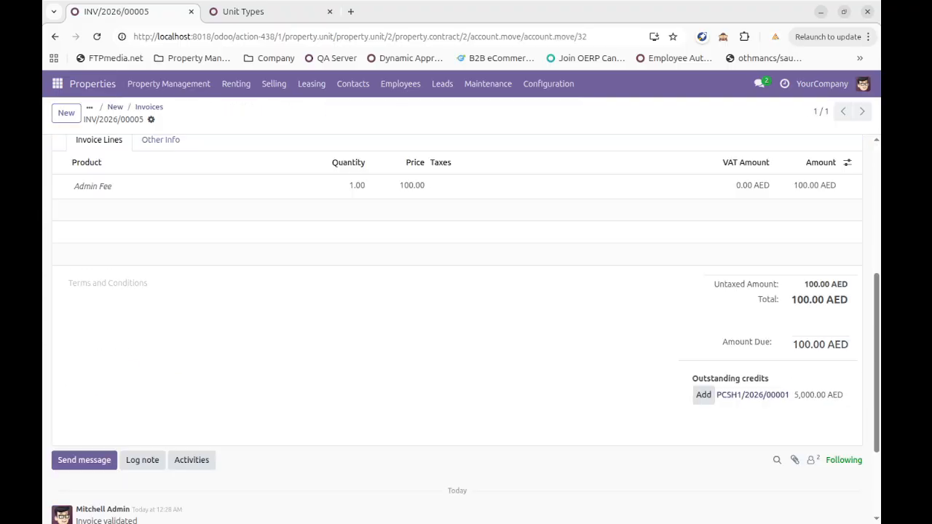
pyautogui.click(703, 395)
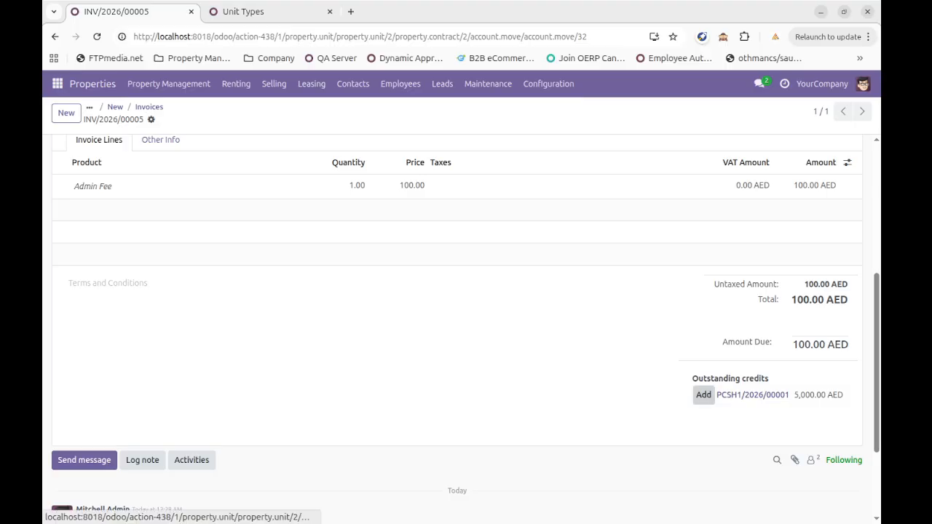
pyautogui.scroll(3, 457, 268)
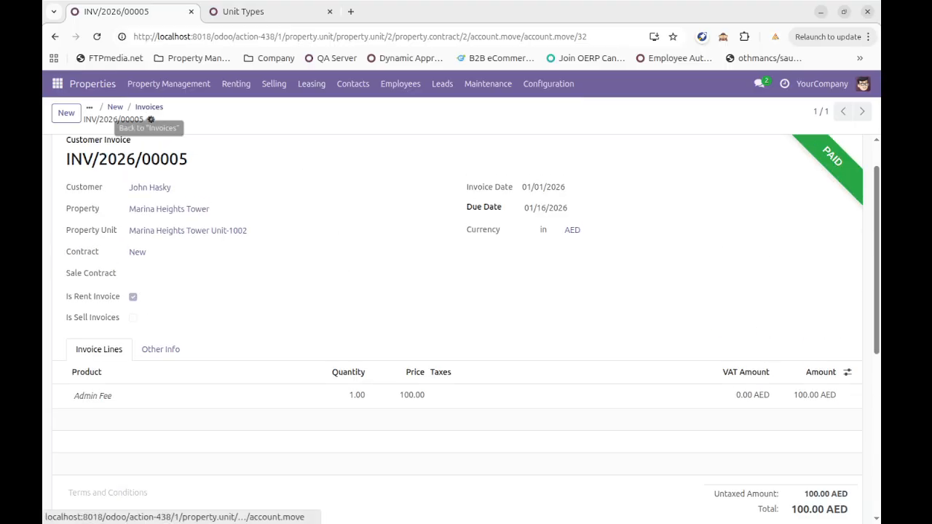
pyautogui.click(149, 106)
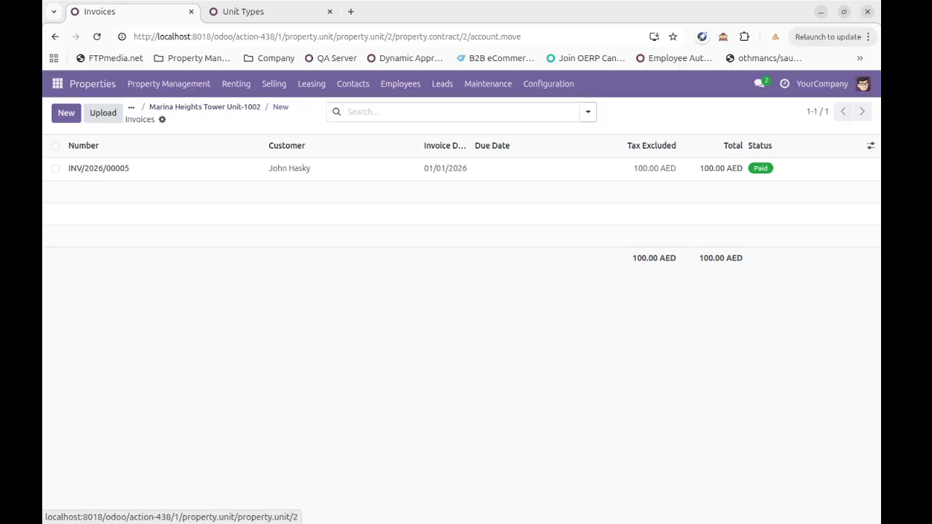
# - Reopen the draft contract of Marina Heights Tower Unit-1002 and create the invoice for its January 2026 rent installment
pyautogui.click(174, 107)
pyautogui.click(460, 110)
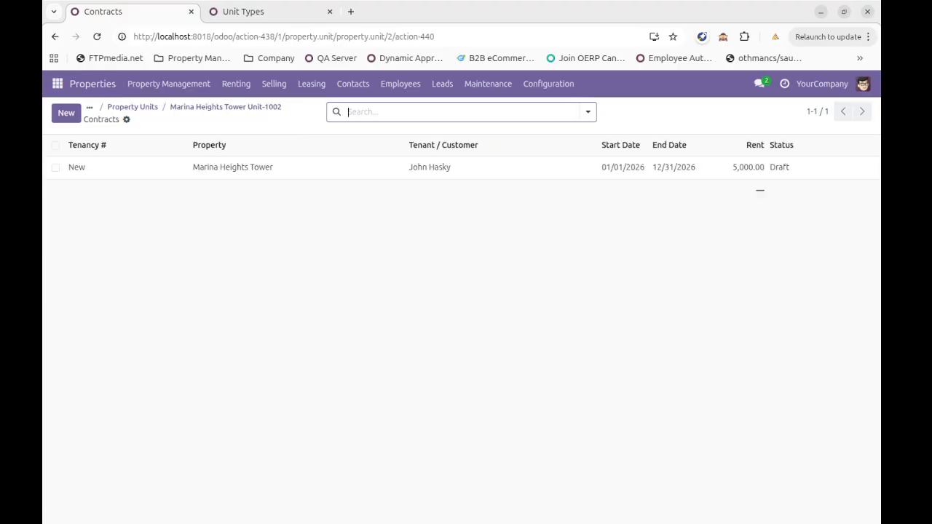
pyautogui.click(379, 167)
pyautogui.scroll(-8, 328, 313)
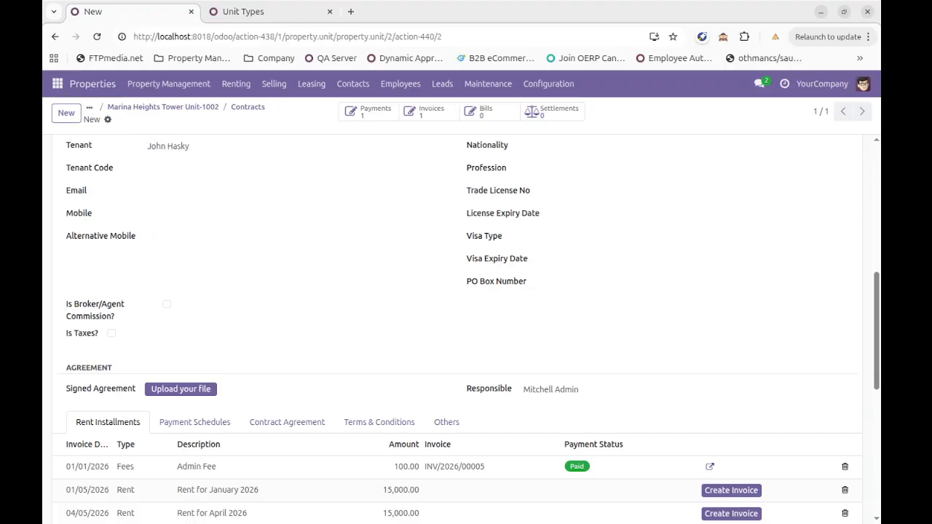
pyautogui.scroll(-3, 466, 328)
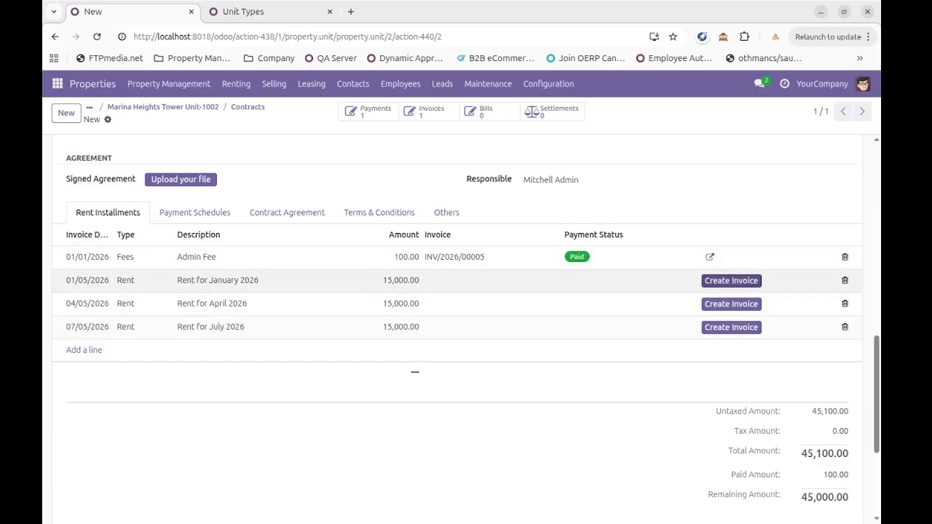
pyautogui.click(731, 280)
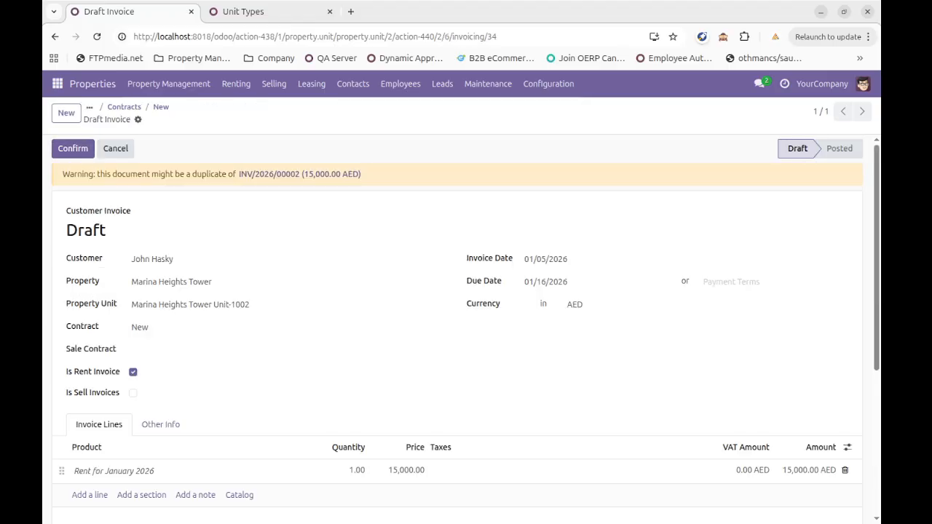
# - Find the draft January 2026 rent invoice among the renting invoices and confirm it
pyautogui.click(236, 84)
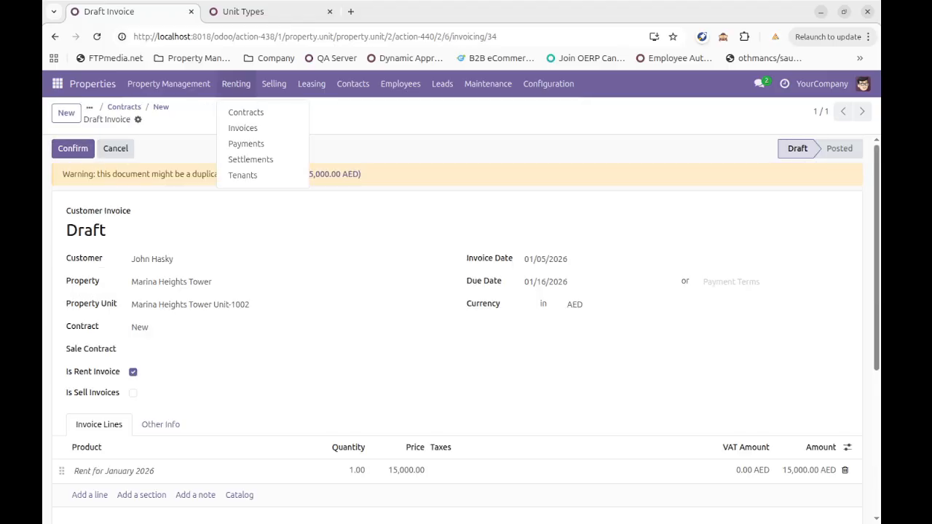
pyautogui.click(243, 128)
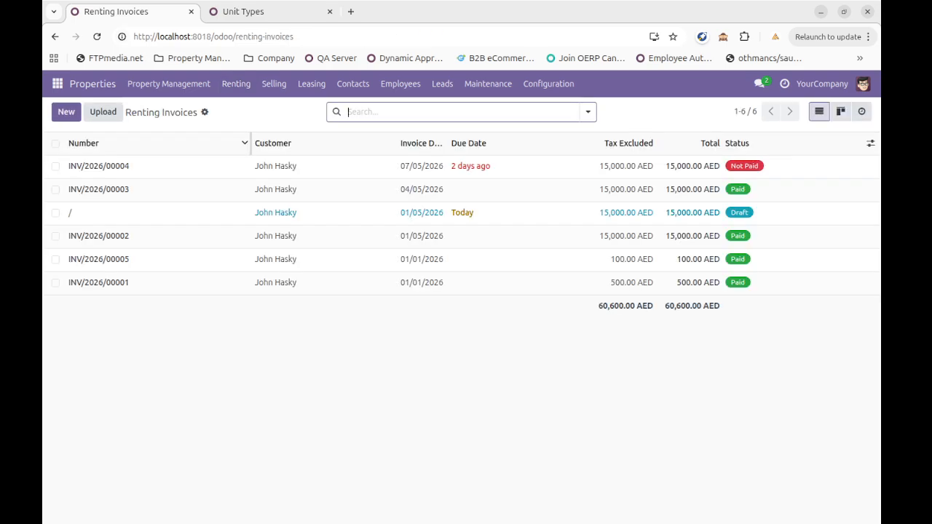
pyautogui.click(98, 166)
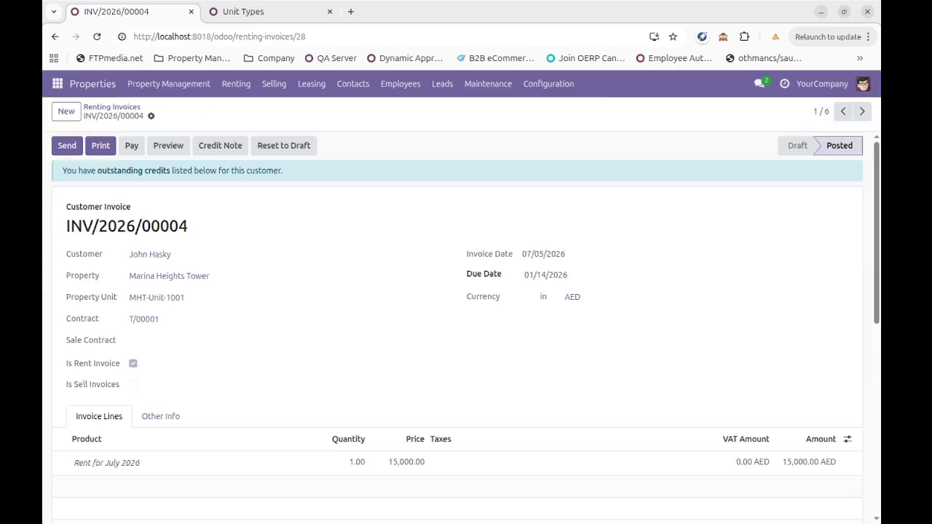
pyautogui.click(112, 107)
pyautogui.click(106, 212)
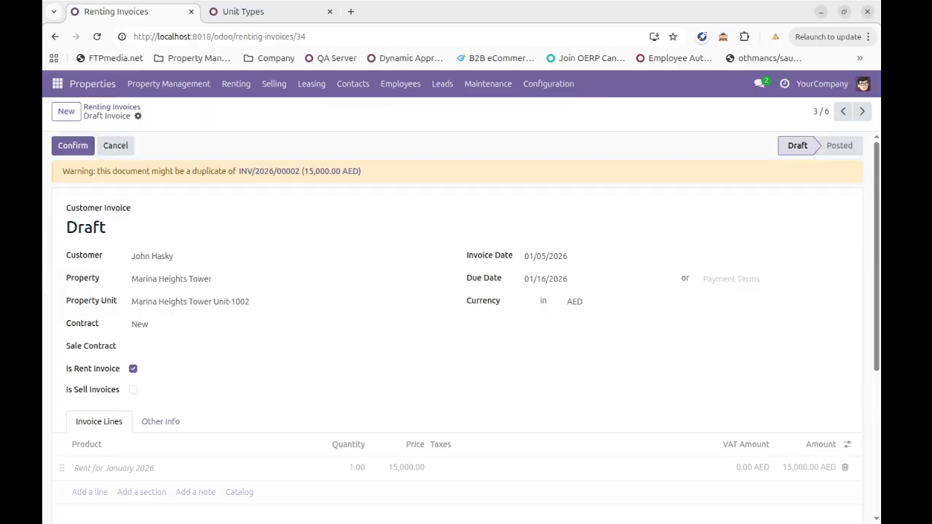
pyautogui.click(72, 145)
# - Register a 15,000.00 AED payment for the January rent invoice with the Bank journal and Manual Payment
pyautogui.scroll(-5, 457, 328)
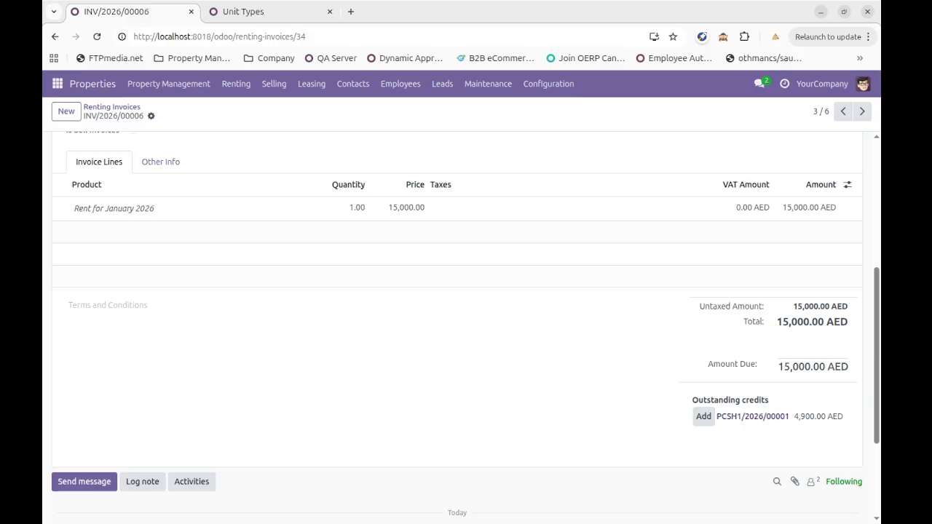
pyautogui.scroll(5, 457, 328)
pyautogui.click(131, 145)
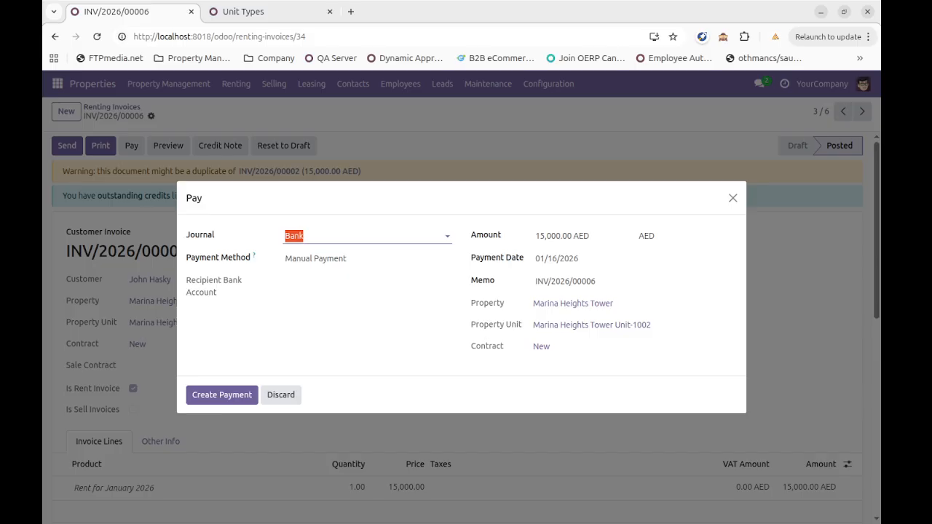
pyautogui.click(221, 395)
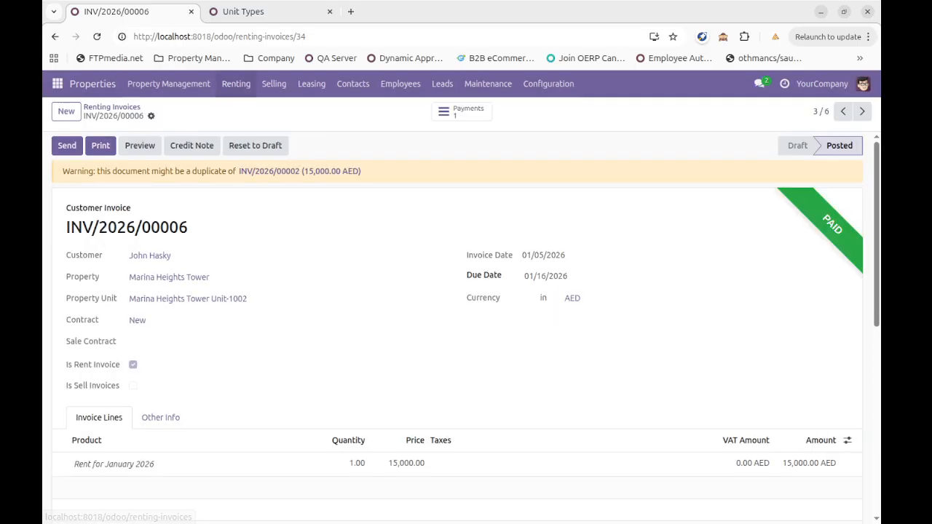
# - View the list of renting payments
pyautogui.click(236, 83)
pyautogui.click(246, 143)
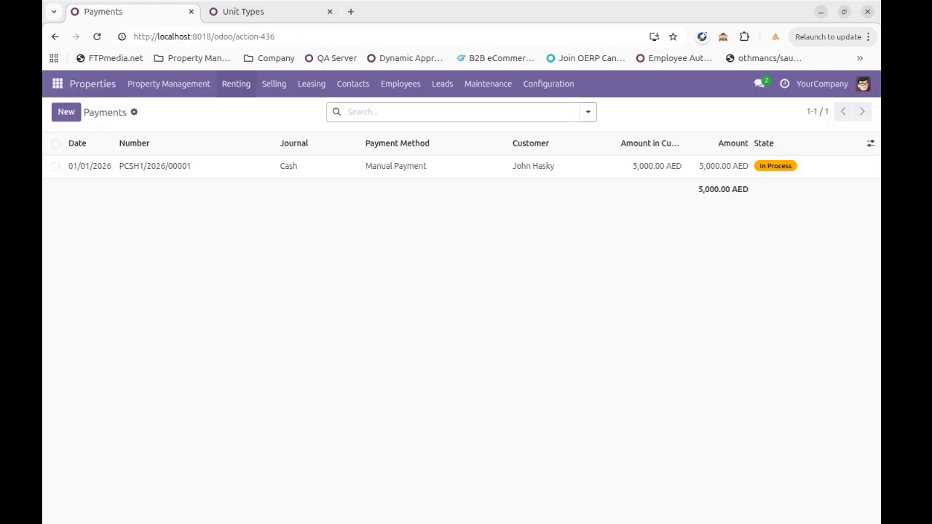
pyautogui.click(236, 83)
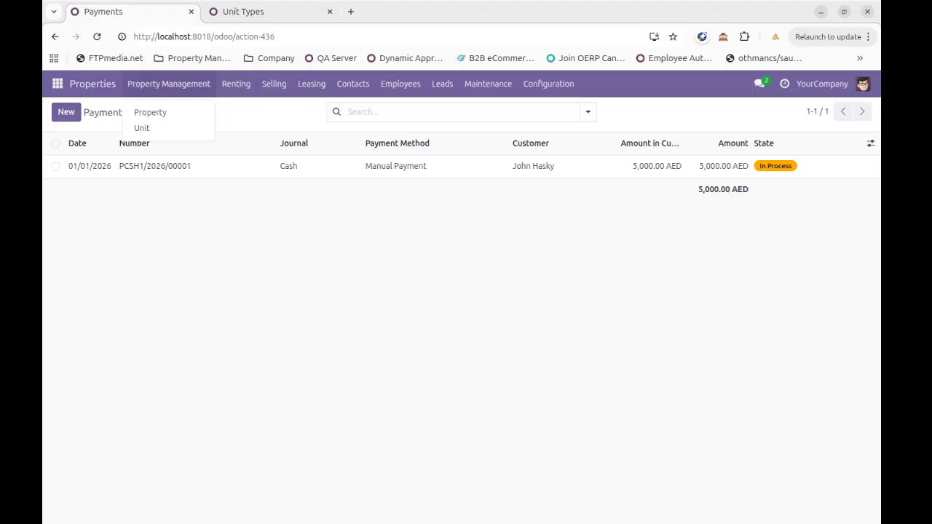
# - Open the active contract T/00001 from the renting contracts list
pyautogui.click(235, 83)
pyautogui.click(246, 113)
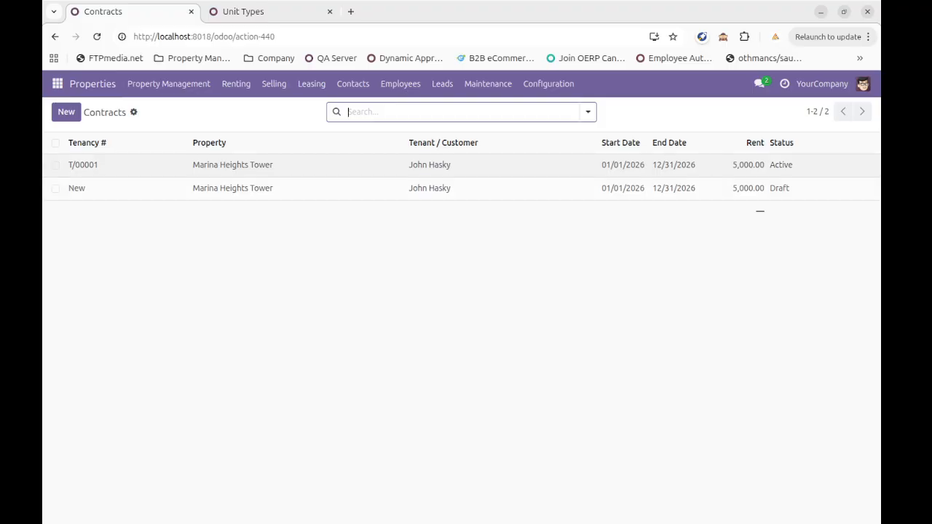
pyautogui.click(233, 164)
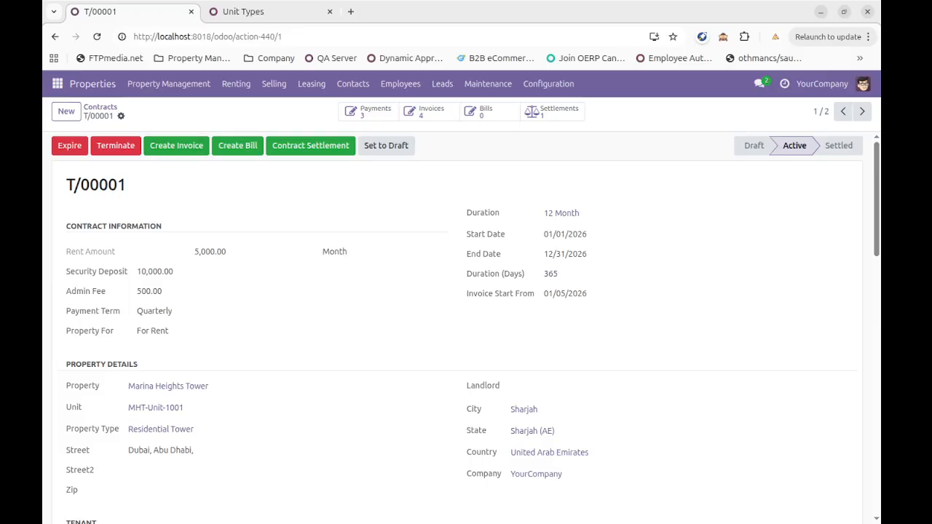
# - Try the Rent, Deposit, Penalty, Fees and Other types for a new invoice on contract T/00001, and cancel the invoice
pyautogui.click(176, 145)
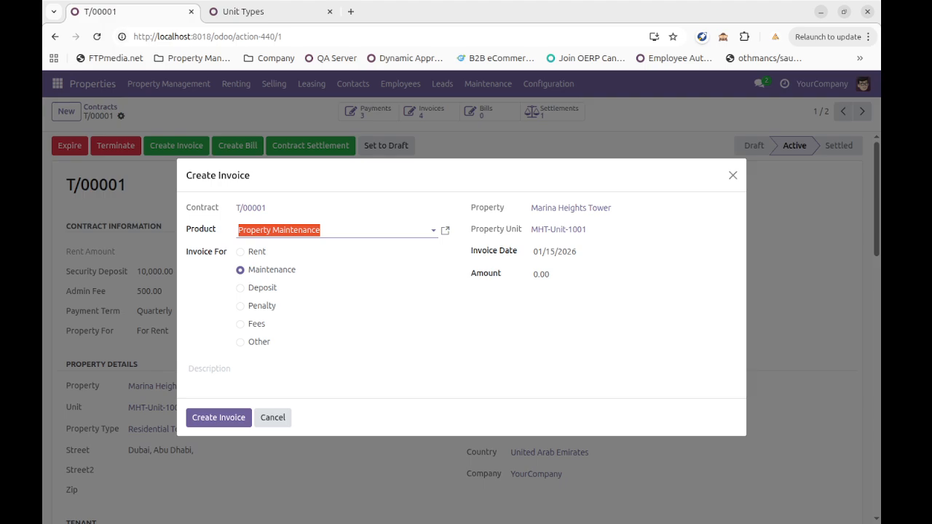
pyautogui.click(336, 230)
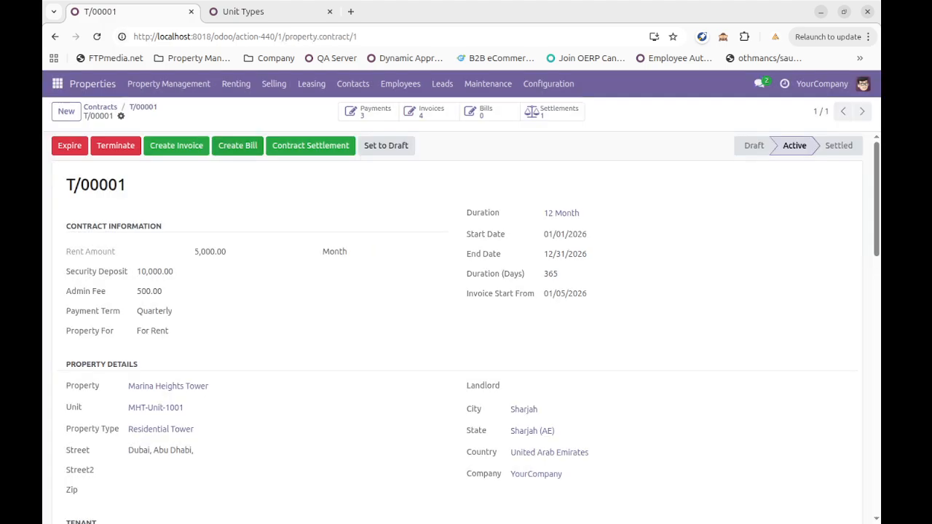
pyautogui.click(176, 145)
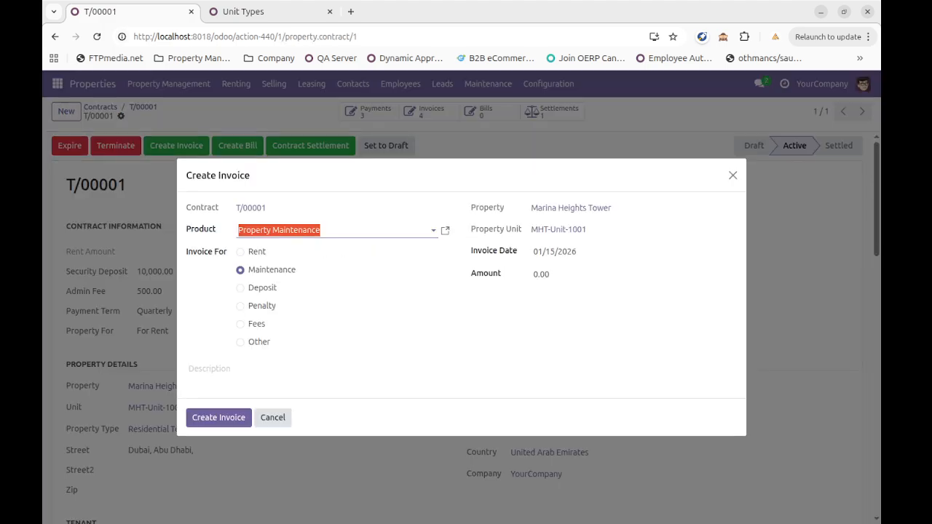
pyautogui.click(241, 252)
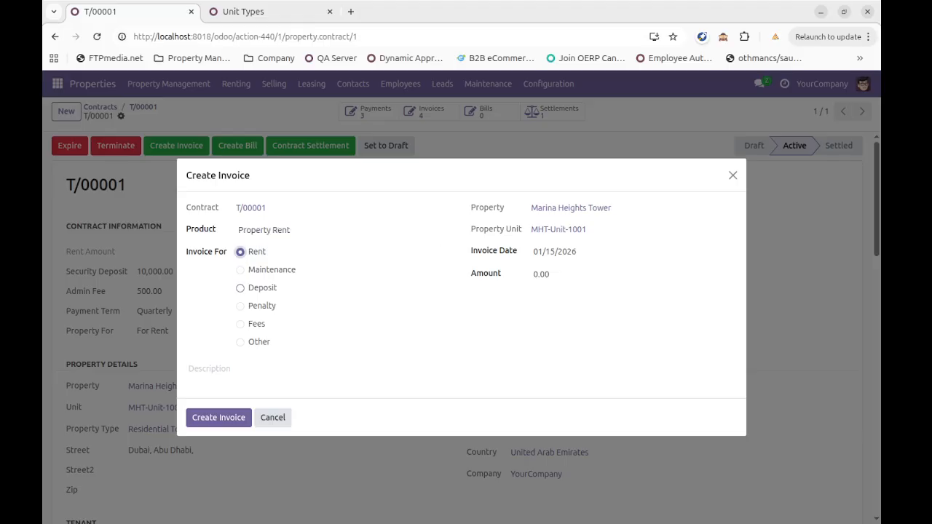
pyautogui.click(240, 289)
pyautogui.click(240, 305)
pyautogui.click(240, 324)
pyautogui.click(241, 342)
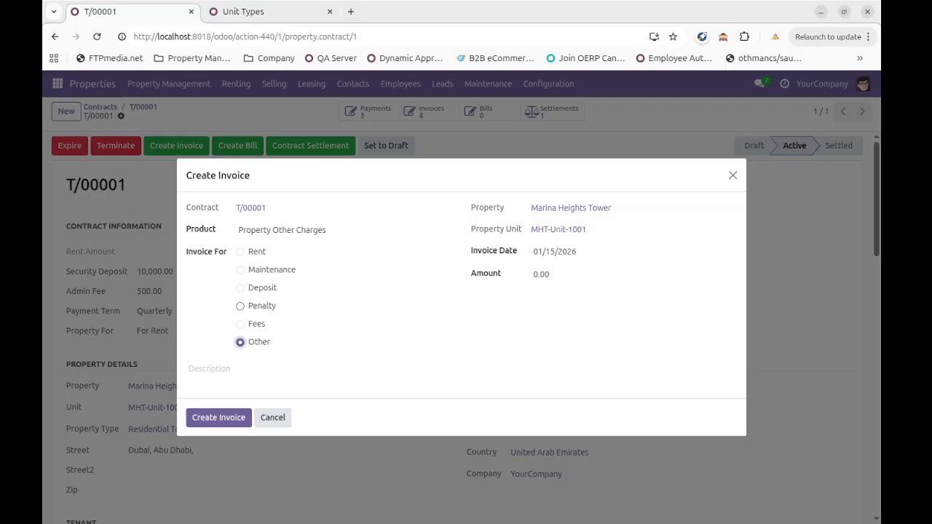
pyautogui.click(553, 275)
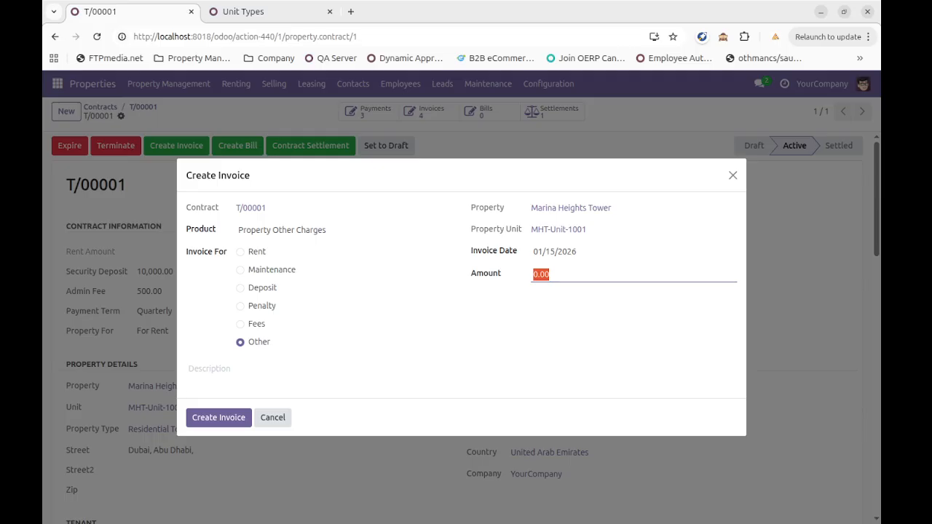
pyautogui.click(273, 417)
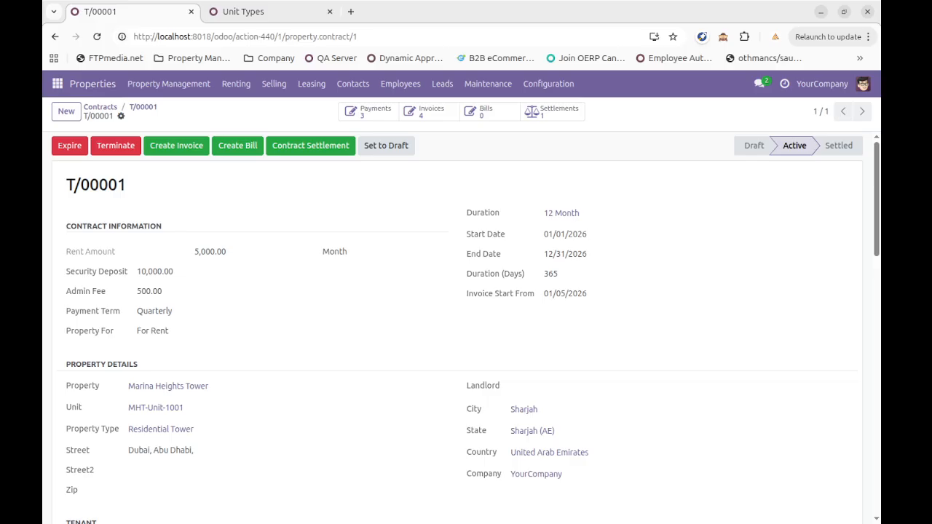
# - View the bill creation form for contract T/00001 and cancel it
pyautogui.click(238, 145)
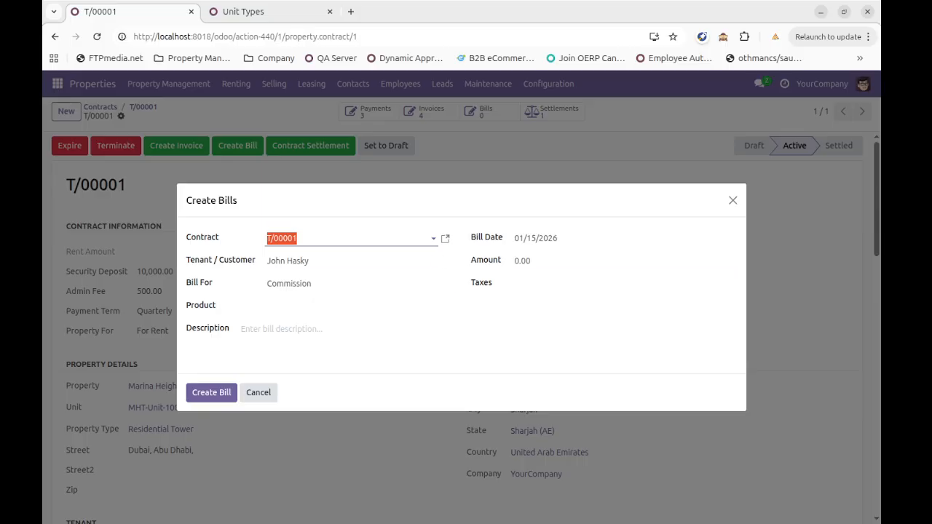
pyautogui.click(258, 392)
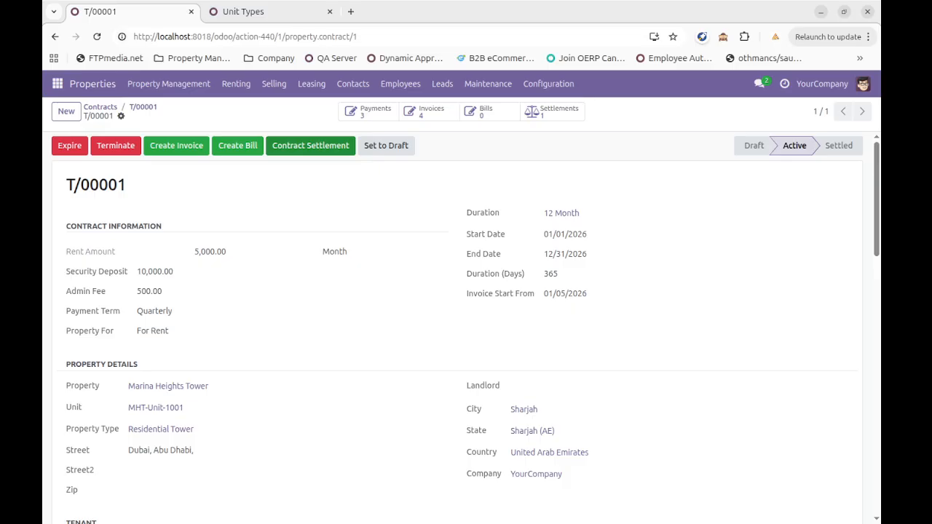
# - Start a settlement for contract T/00001, review its summary, and set the move-out date to 12/31/2026
pyautogui.click(311, 146)
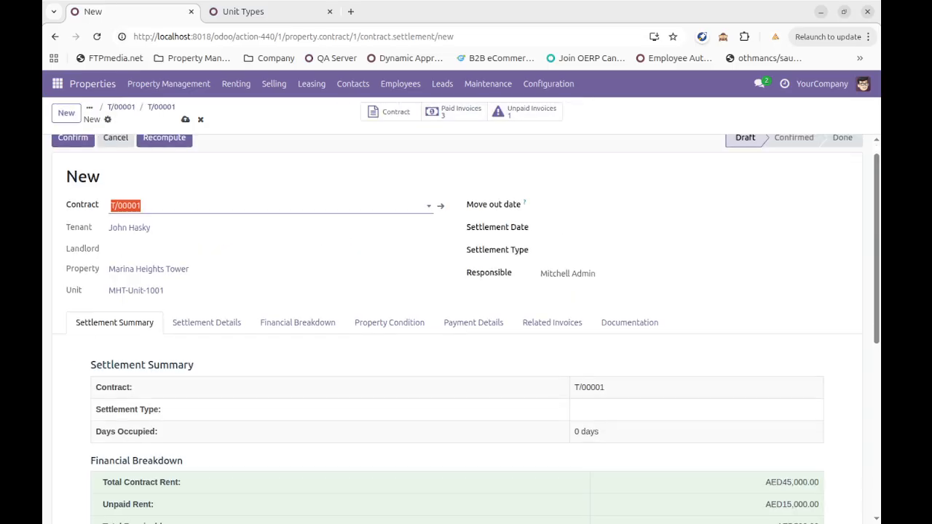
pyautogui.scroll(-3, 466, 328)
pyautogui.scroll(-1, 466, 327)
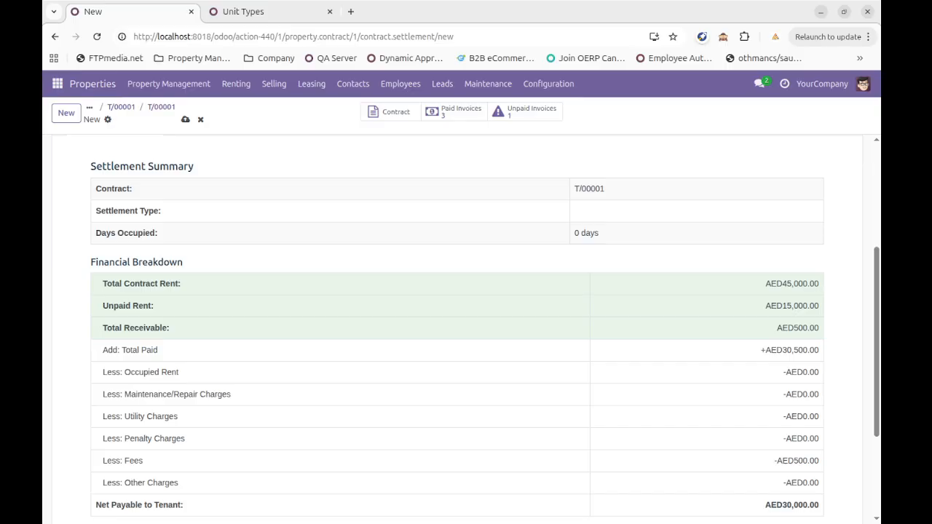
pyautogui.scroll(4, 457, 327)
pyautogui.click(619, 217)
pyautogui.click(692, 249)
pyautogui.click(742, 380)
pyautogui.click(735, 417)
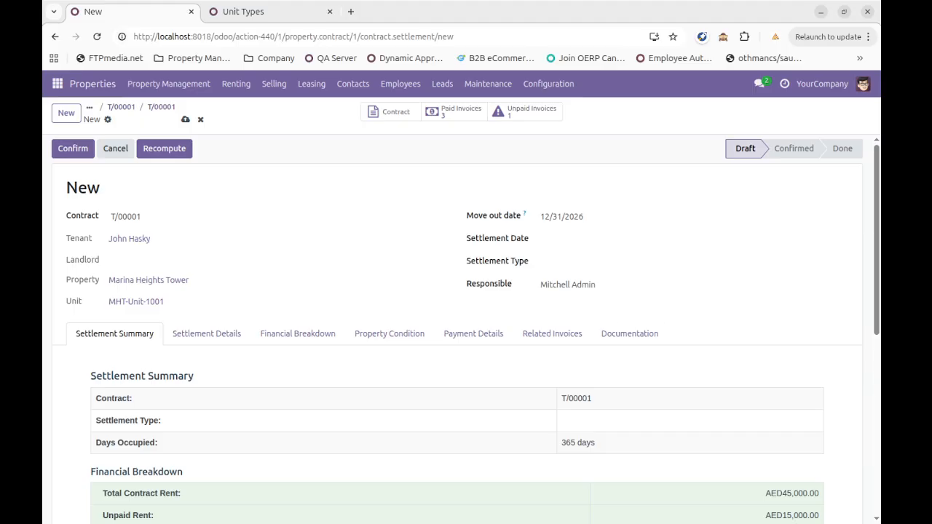
# - Set the settlement date to 12/30/2026 and the settlement type to Normal Contract End, and review the settlement summary
pyautogui.click(648, 240)
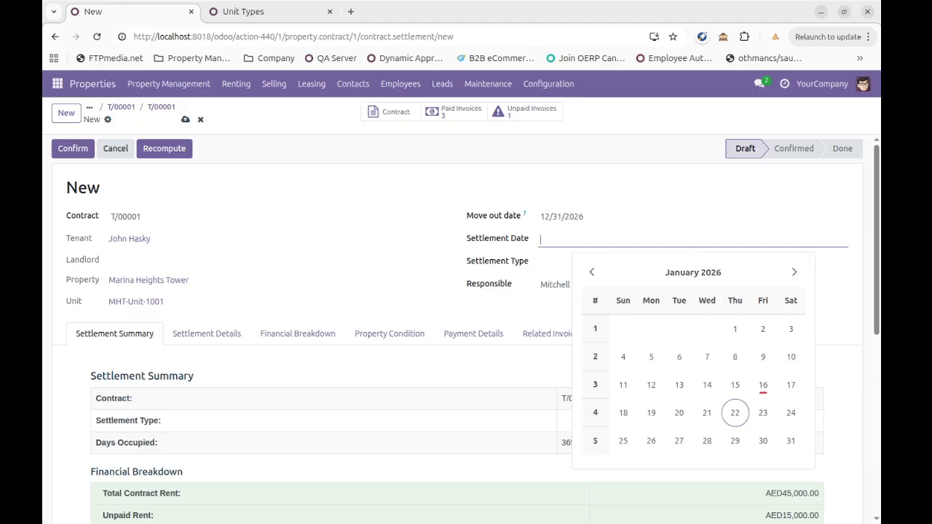
pyautogui.click(692, 272)
pyautogui.click(744, 403)
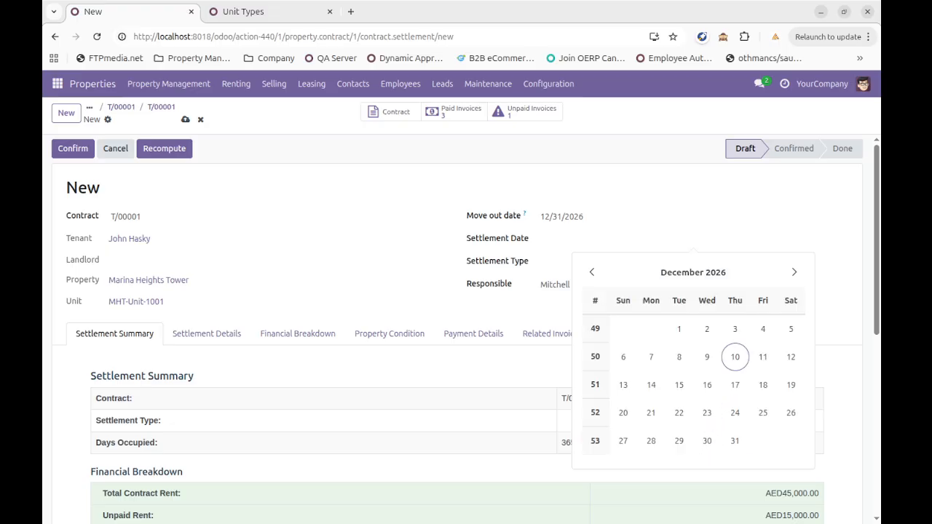
pyautogui.click(706, 441)
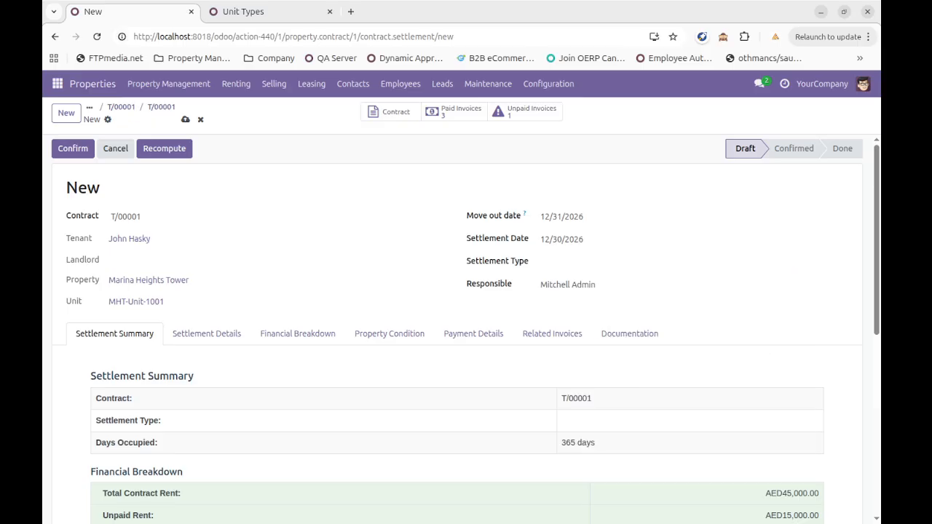
pyautogui.click(691, 261)
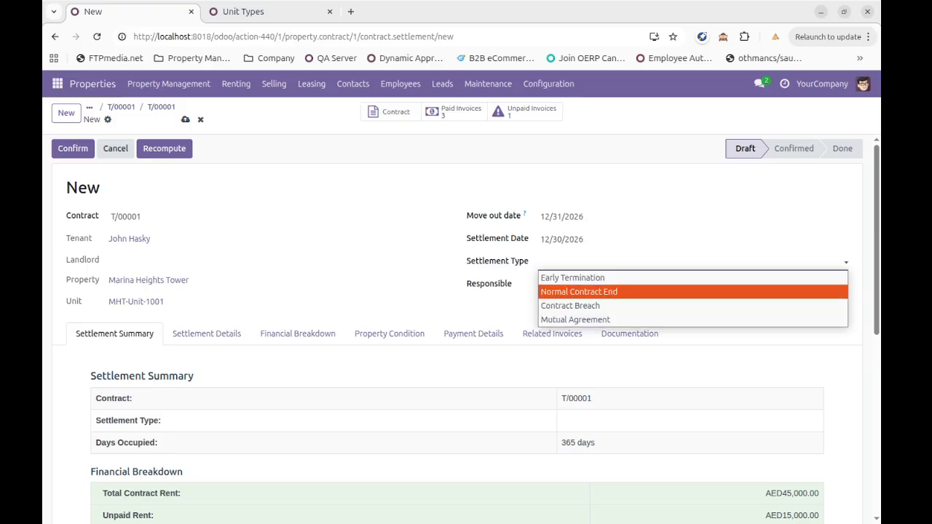
pyautogui.press('Return')
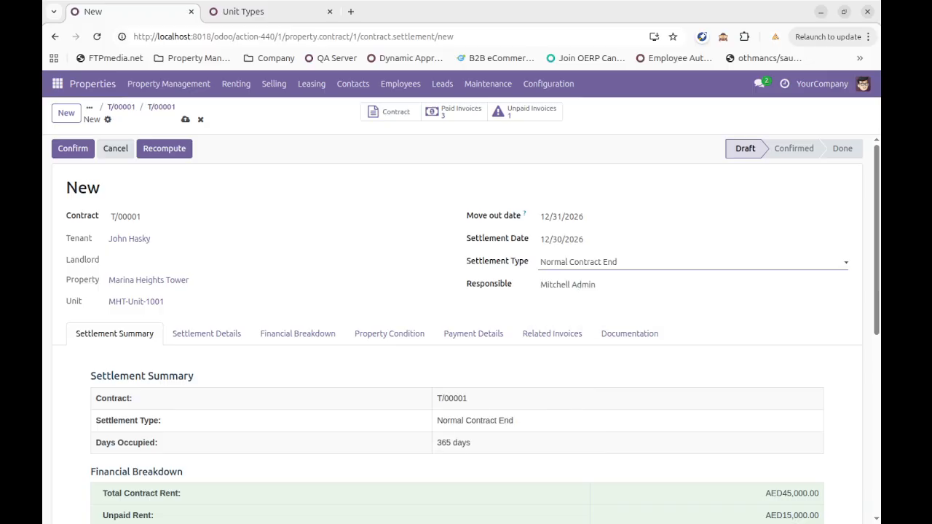
pyautogui.scroll(-5, 457, 327)
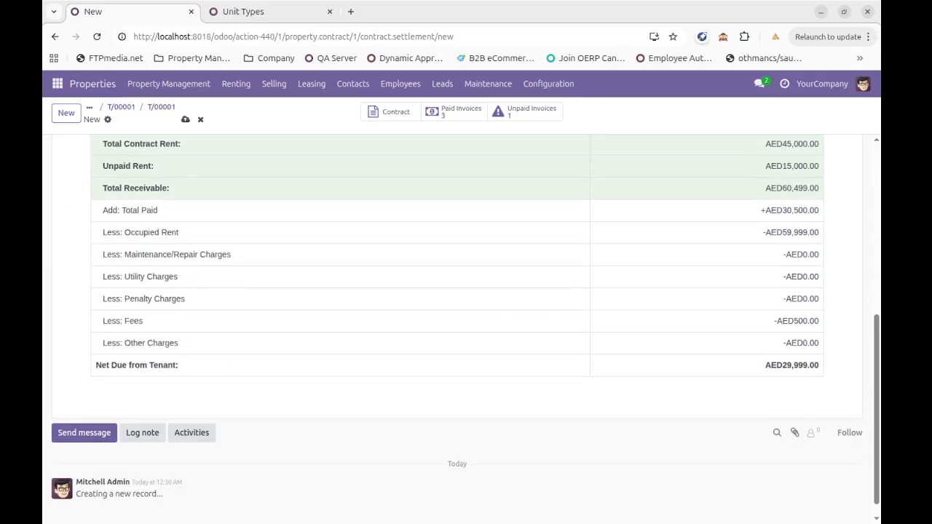
pyautogui.scroll(5, 457, 328)
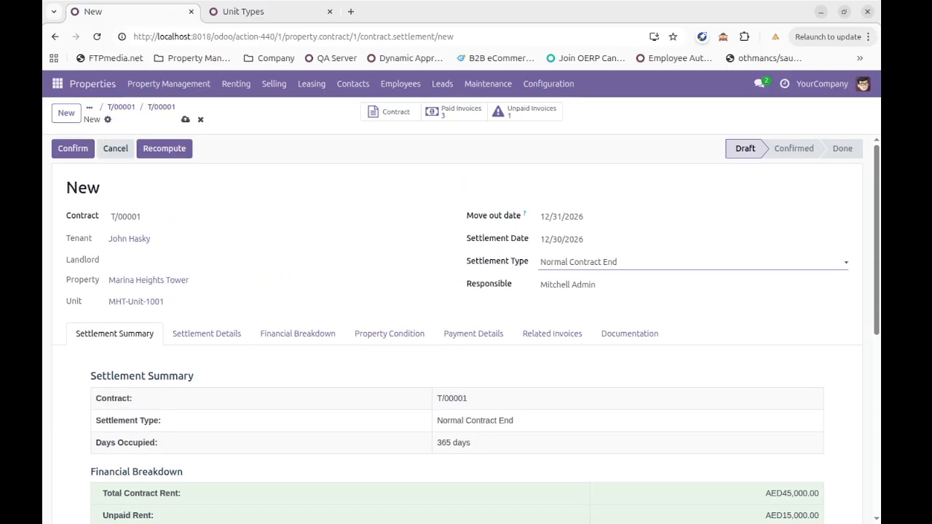
# - Examine the settlement's rental period details, including the remaining days and rent per day, and its financial breakdown of rent and charges
pyautogui.click(206, 334)
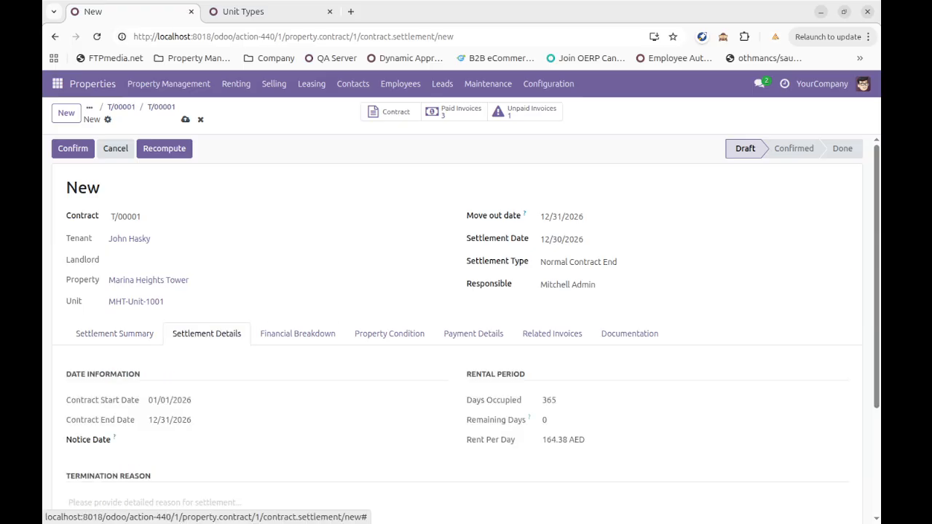
pyautogui.scroll(-1, 207, 333)
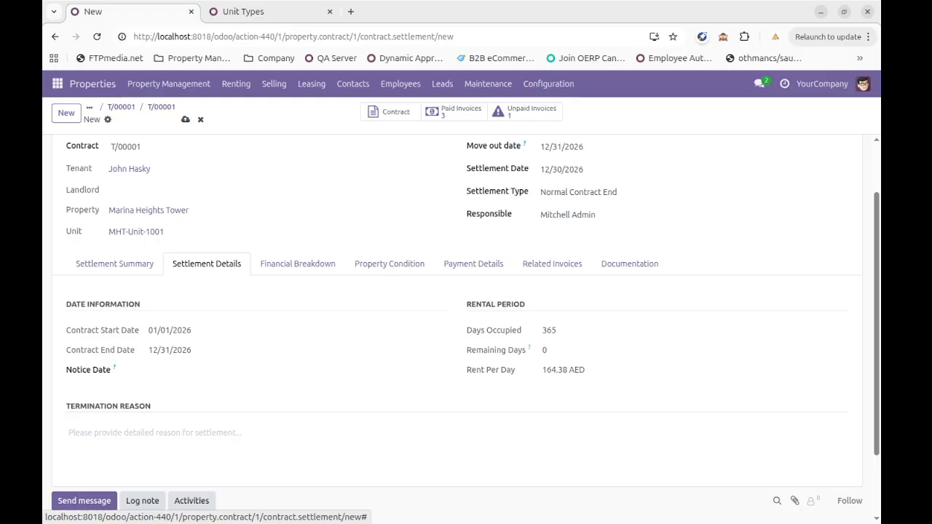
pyautogui.doubleClick(544, 350)
pyautogui.click(547, 351)
pyautogui.moveTo(486, 370); pyautogui.dragTo(562, 371)
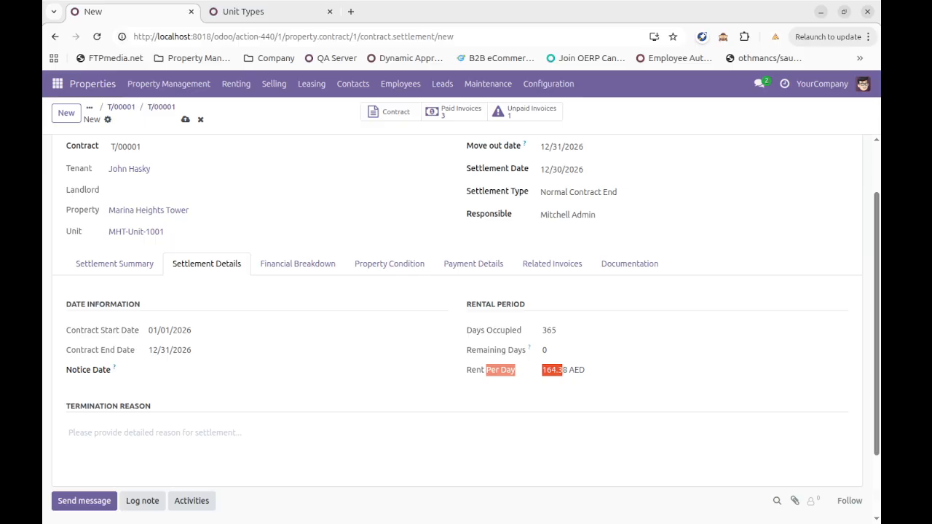
pyautogui.scroll(-2, 562, 371)
pyautogui.scroll(3, 562, 371)
pyautogui.scroll(1, 462, 329)
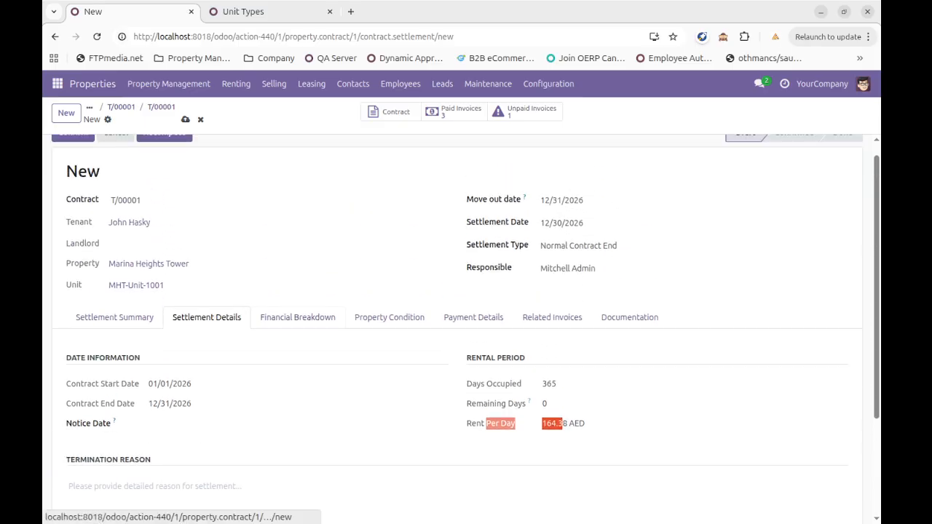
pyautogui.click(298, 318)
pyautogui.scroll(-3, 298, 328)
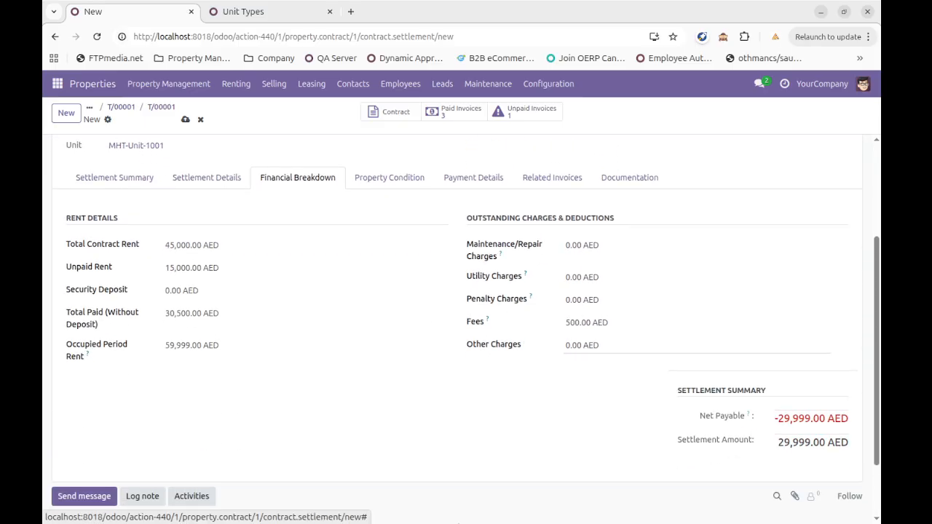
pyautogui.scroll(3, 298, 327)
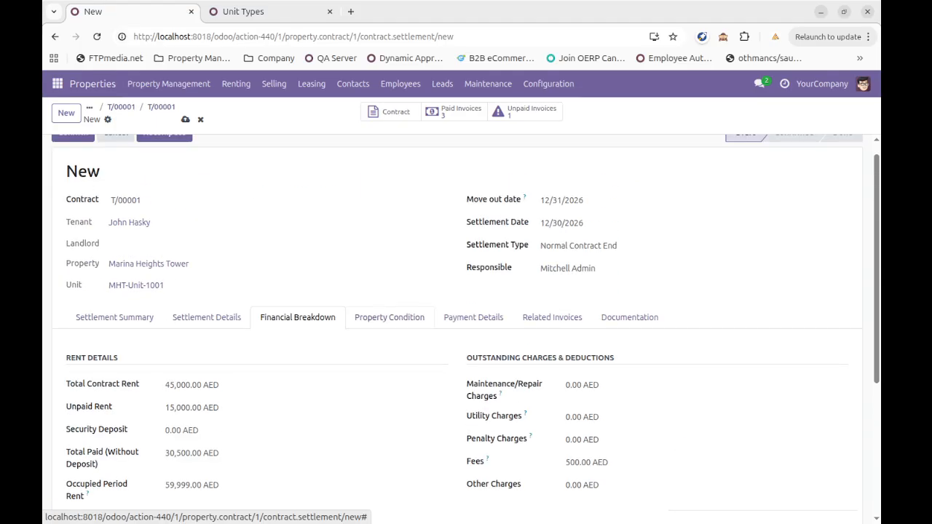
# - Record the property condition with inspection date 11/30/2026 and condition Good in the settlement
pyautogui.click(389, 318)
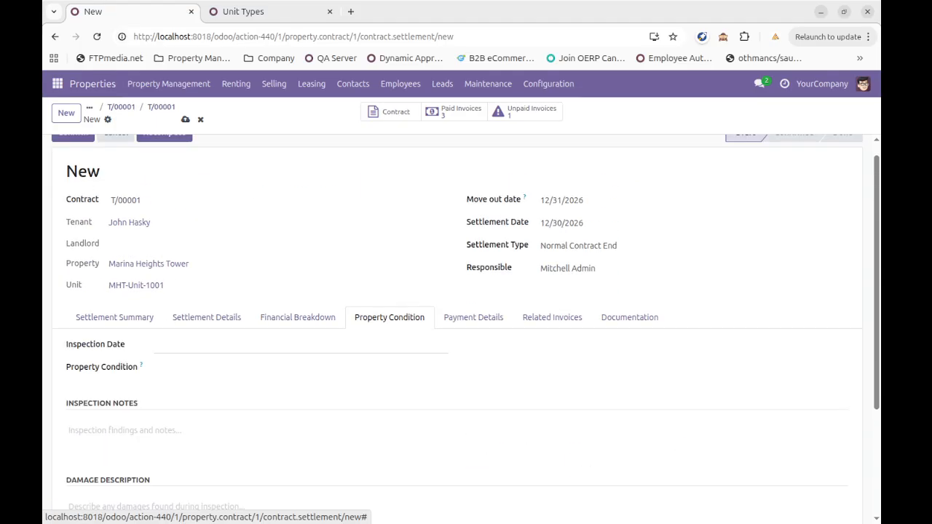
pyautogui.click(262, 347)
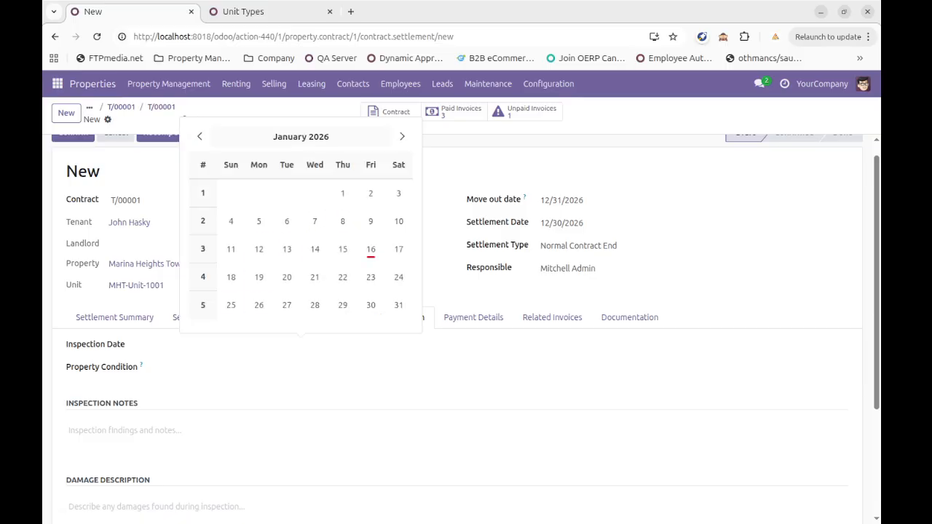
pyautogui.click(300, 136)
pyautogui.click(305, 267)
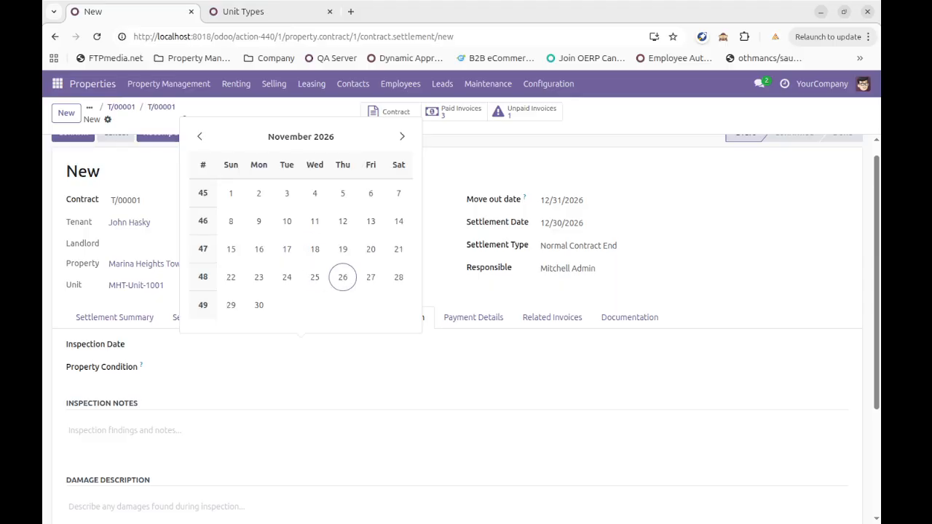
pyautogui.click(258, 305)
pyautogui.click(291, 368)
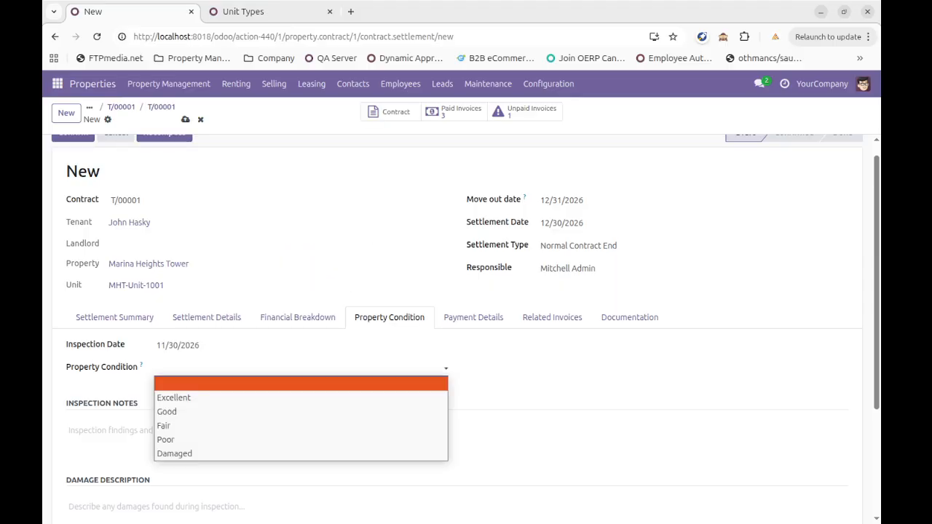
pyautogui.click(291, 412)
pyautogui.press('Tab')
pyautogui.press('Tab')
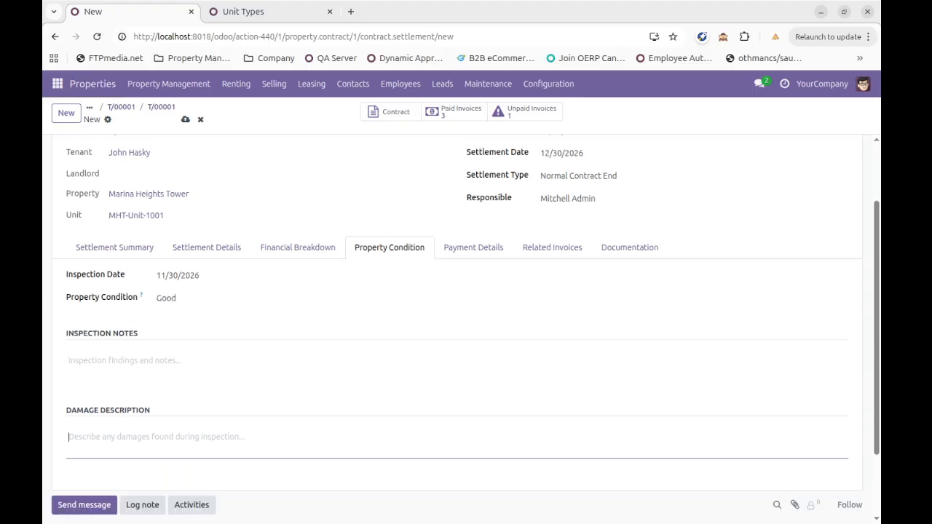
# - Review the settlement's payment details, related invoices and documentation upload fields
pyautogui.click(473, 248)
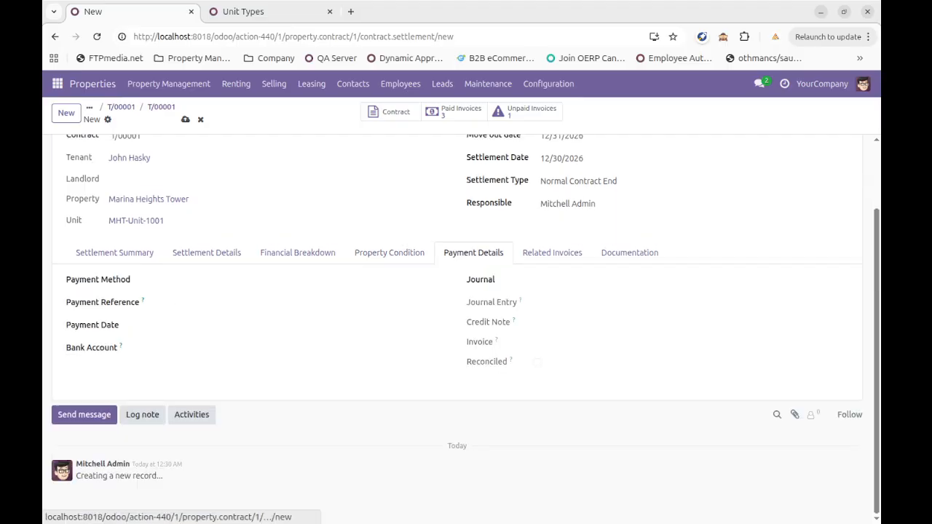
pyautogui.click(552, 252)
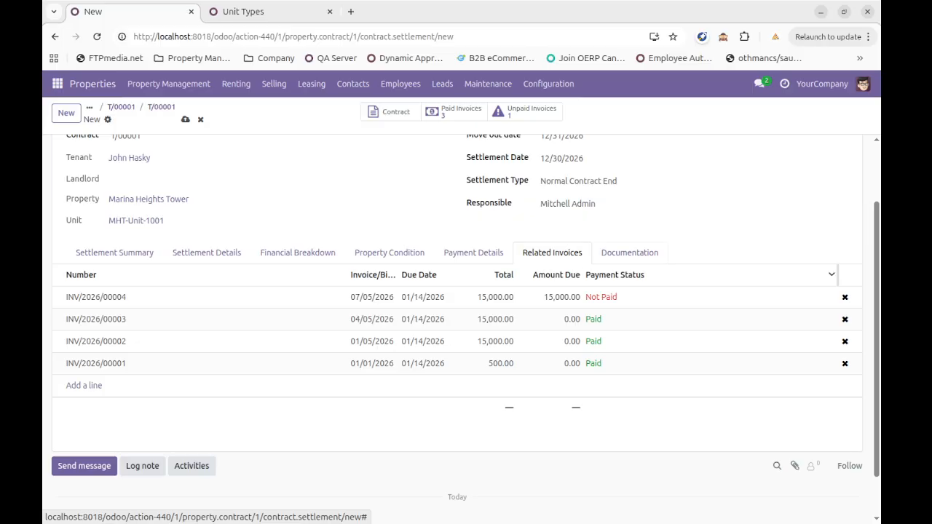
pyautogui.click(629, 251)
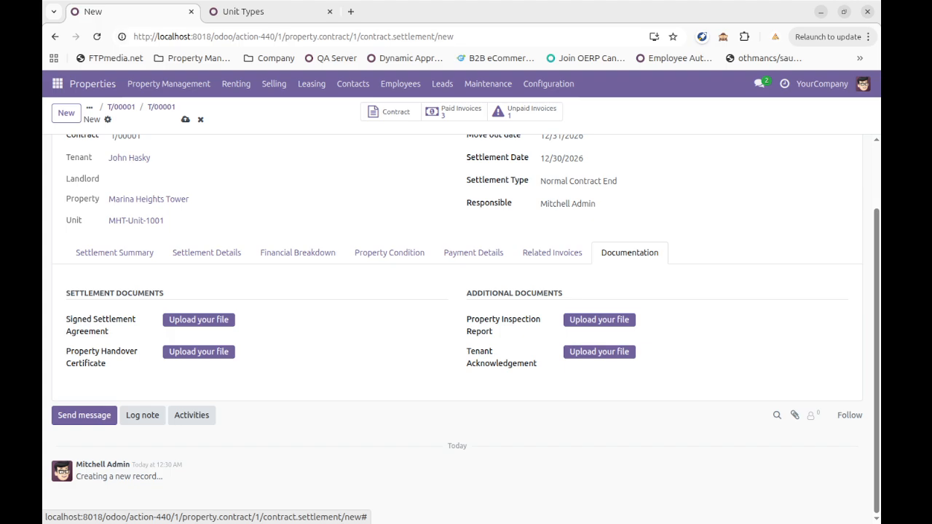
pyautogui.scroll(2, 466, 291)
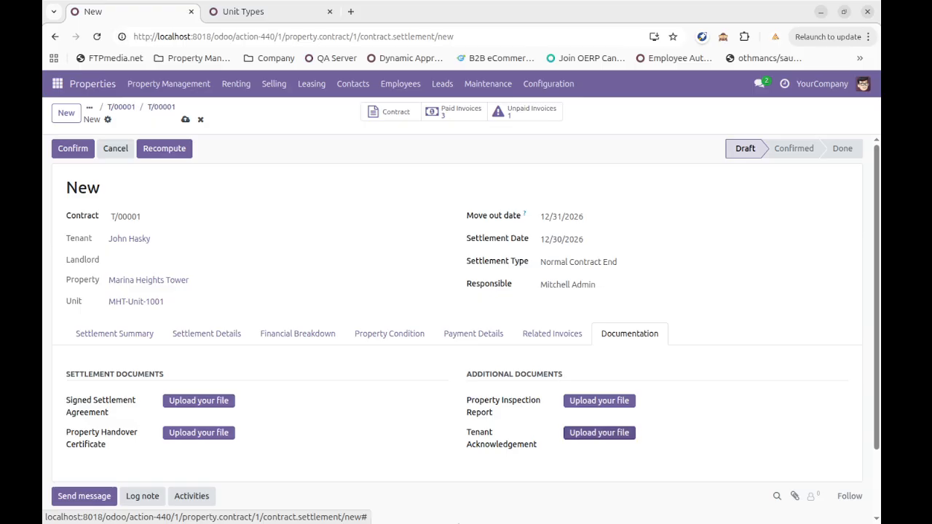
pyautogui.scroll(-2, 465, 320)
pyautogui.scroll(2, 466, 321)
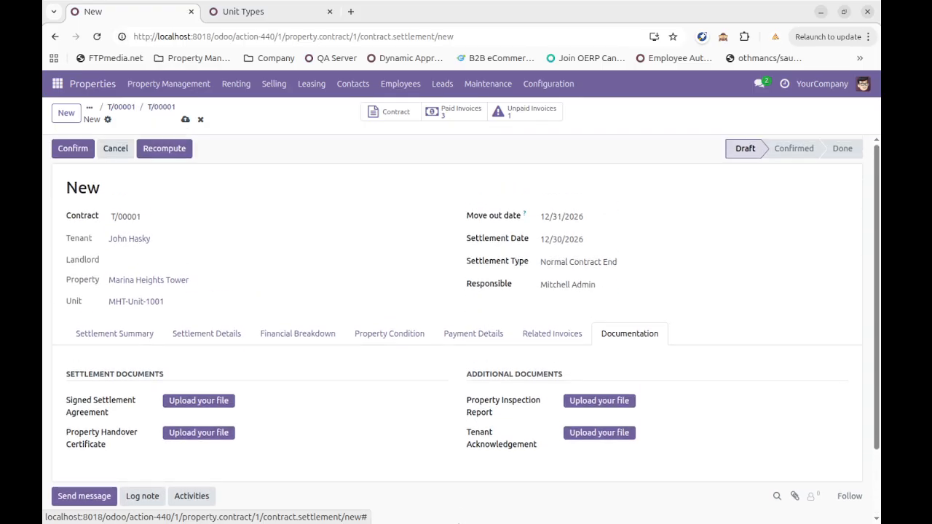
# - Save the new settlement, check the net amount due in its summary, and confirm it
pyautogui.click(184, 120)
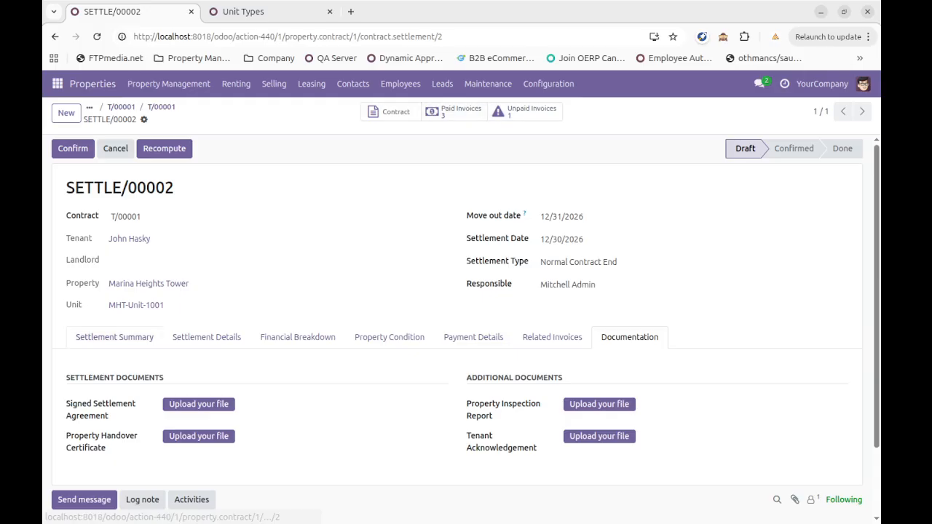
pyautogui.click(114, 337)
pyautogui.scroll(-4, 114, 337)
pyautogui.scroll(-2, 457, 327)
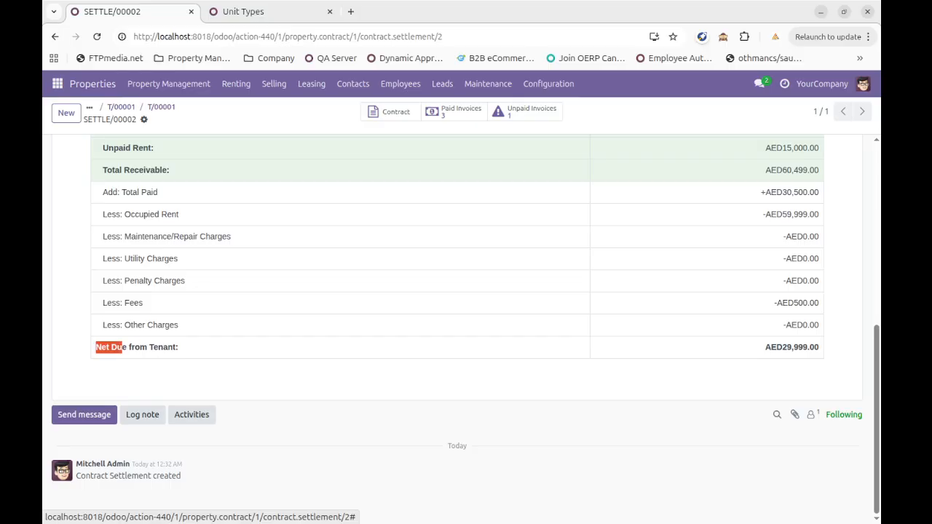
pyautogui.scroll(10, 457, 328)
pyautogui.click(73, 145)
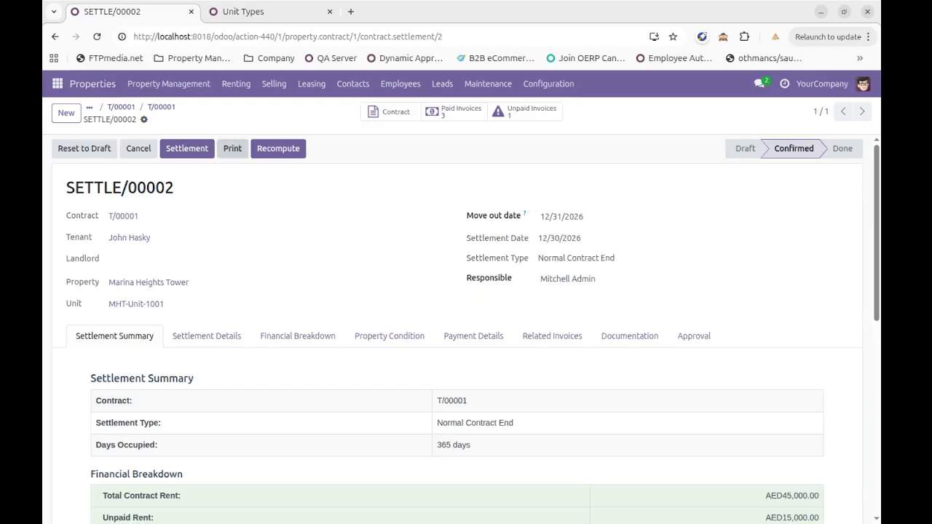
# - Settle the confirmed settlement with the Bank journal and the Manual Payment (Bank) payment method
pyautogui.click(187, 149)
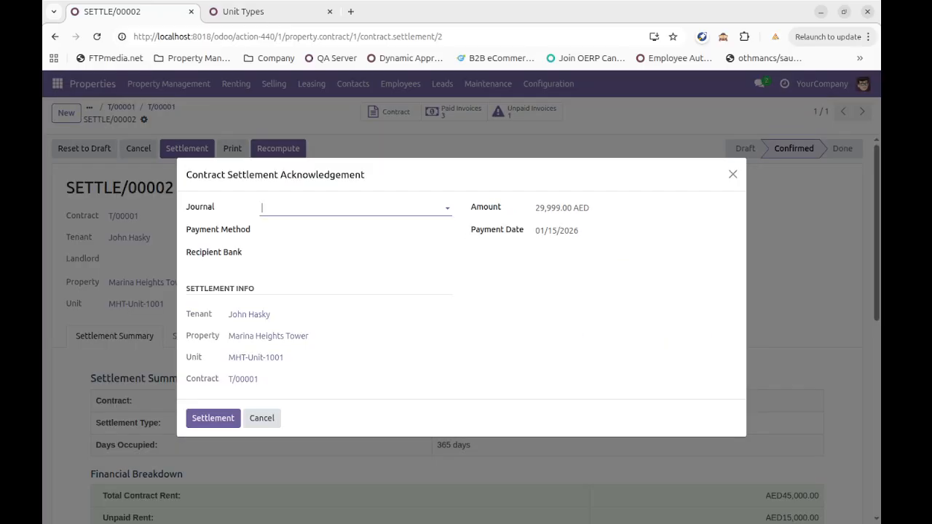
pyautogui.click(353, 208)
pyautogui.click(281, 229)
pyautogui.click(353, 231)
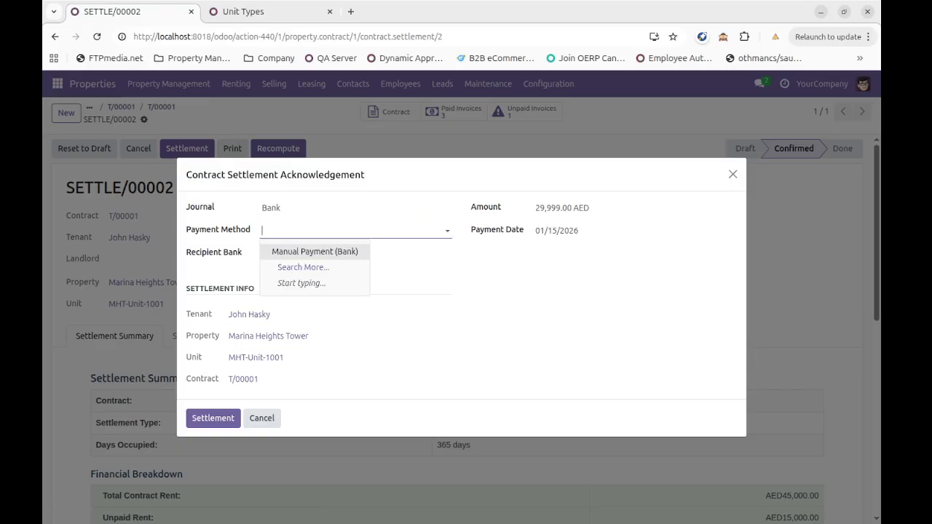
pyautogui.click(315, 252)
pyautogui.click(582, 208)
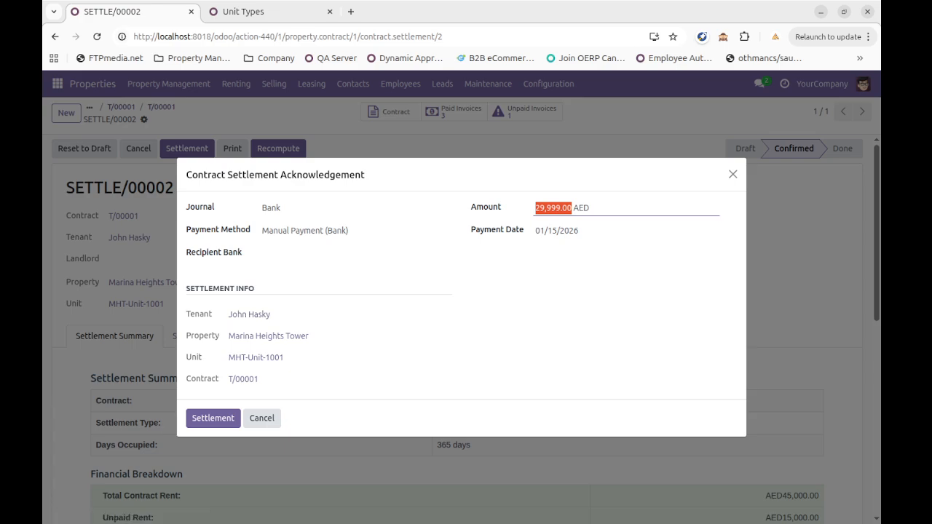
pyautogui.click(213, 418)
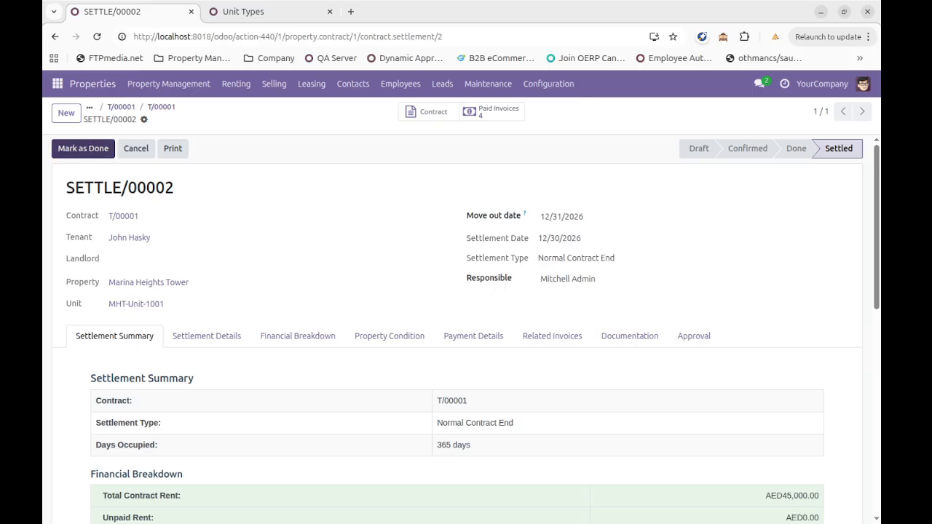
# - Try to mark the settlement as done, and return to contract T/00001
pyautogui.click(83, 148)
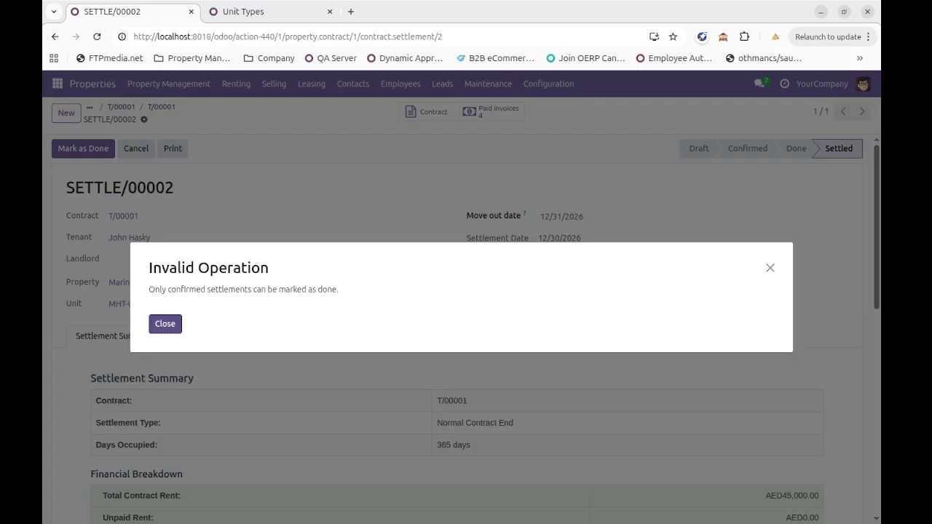
pyautogui.click(164, 323)
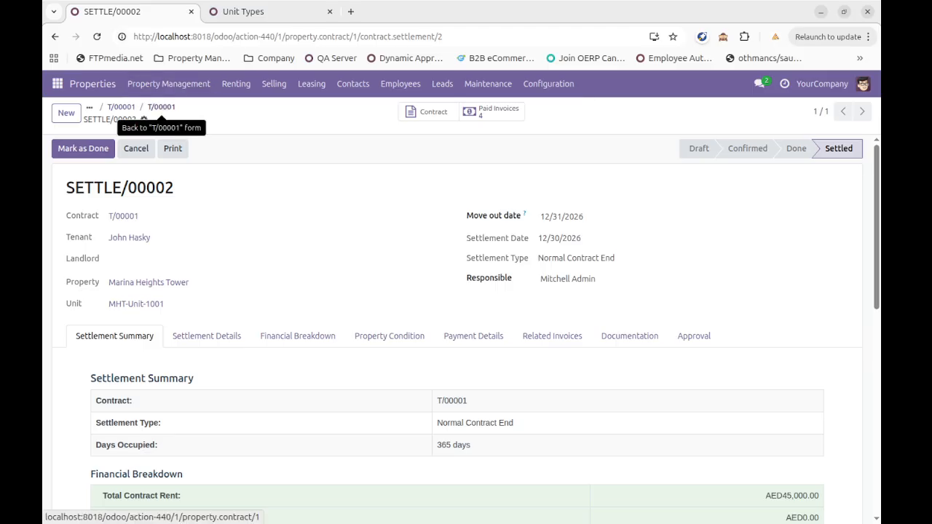
pyautogui.click(161, 107)
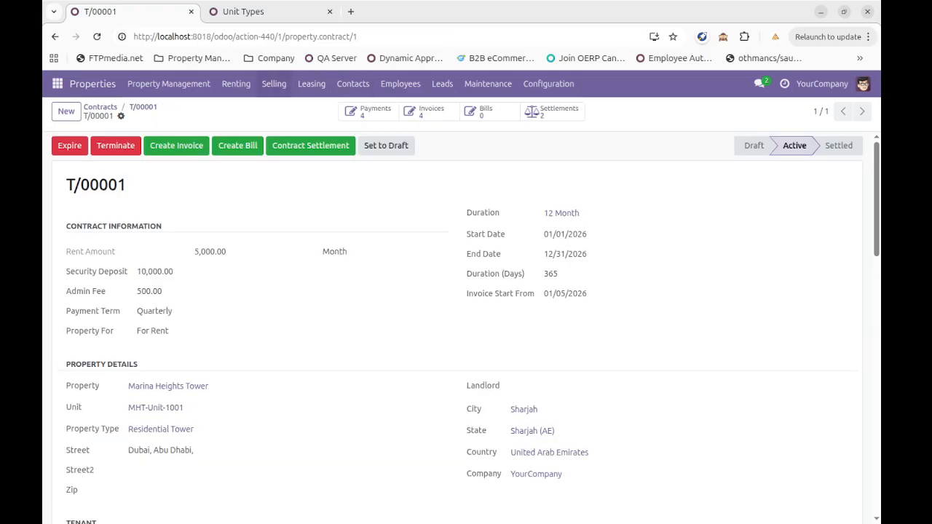
# - Leave the contract and open the overview of property units
pyautogui.click(273, 83)
pyautogui.click(286, 112)
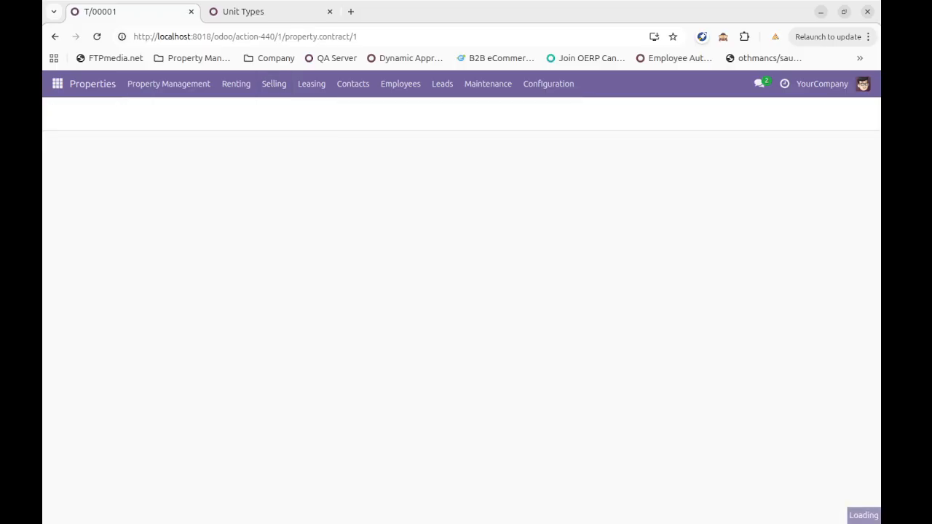
pyautogui.click(168, 83)
pyautogui.click(139, 126)
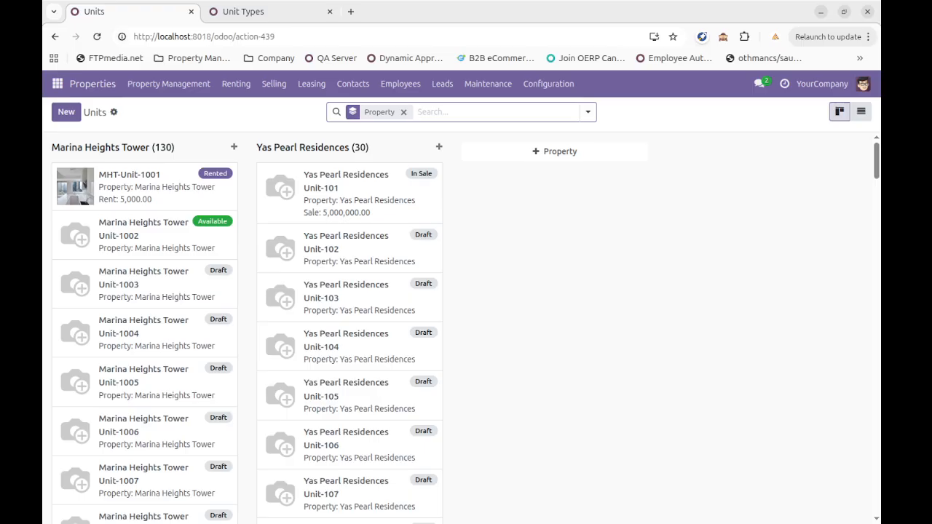
# - Open Marina Heights Tower Unit-1003, change its Property For setting to For Sale, and assign the customer
pyautogui.click(143, 280)
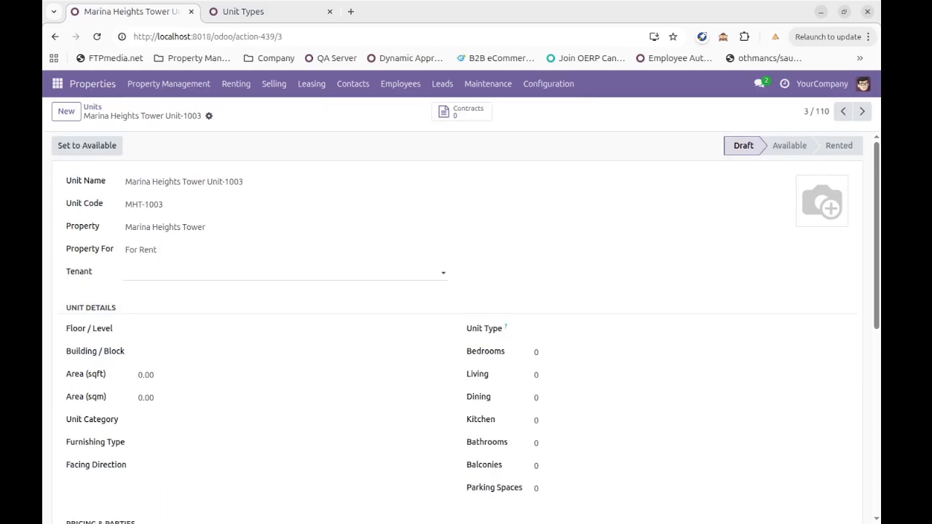
pyautogui.click(140, 249)
pyautogui.click(146, 307)
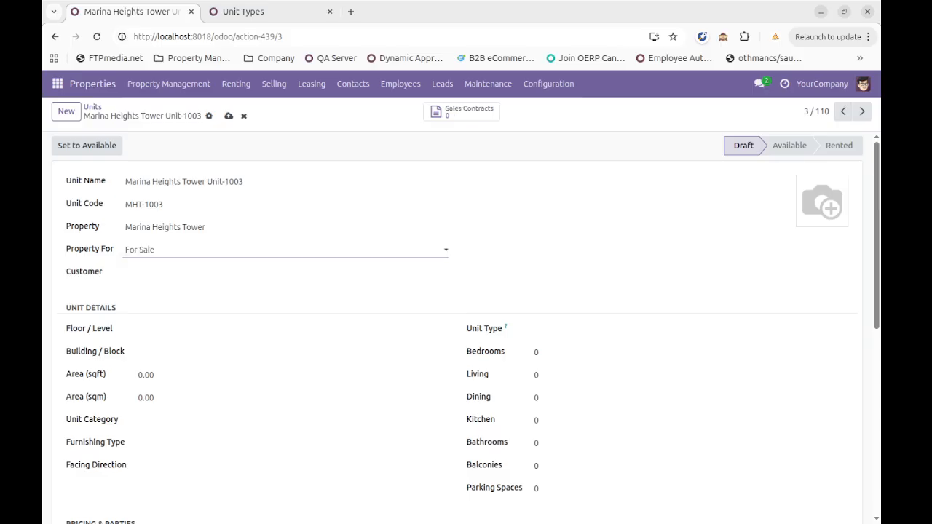
pyautogui.click(84, 271)
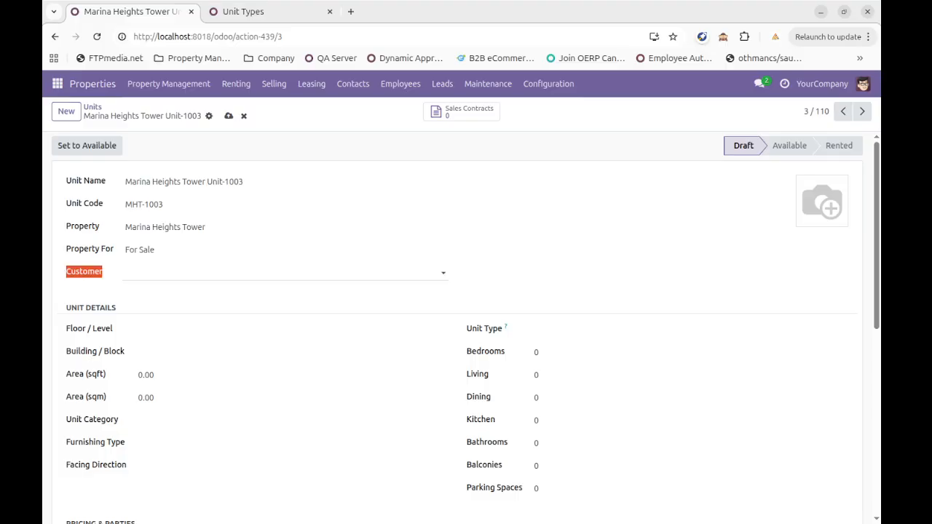
pyautogui.click(150, 293)
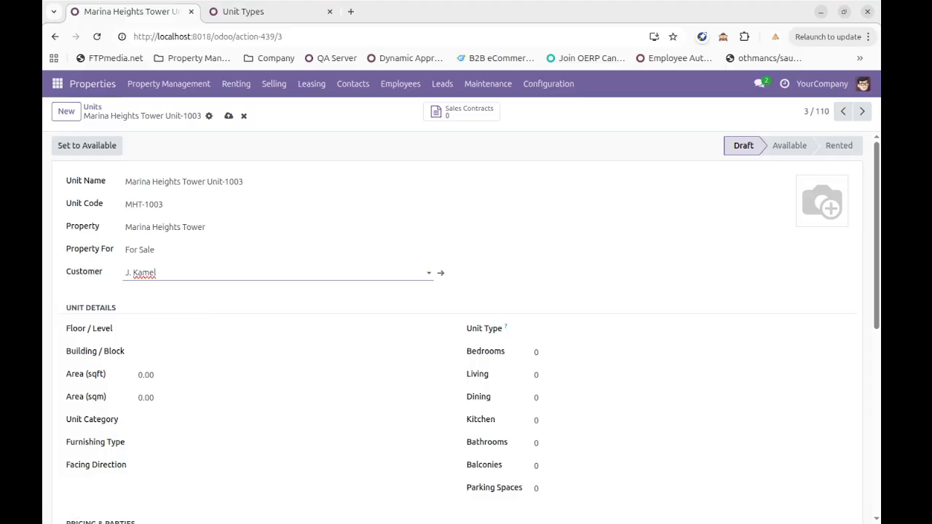
# - Set the unit's type to 3 BHK and its sale price to 900,000 AED
pyautogui.click(583, 330)
pyautogui.click(575, 359)
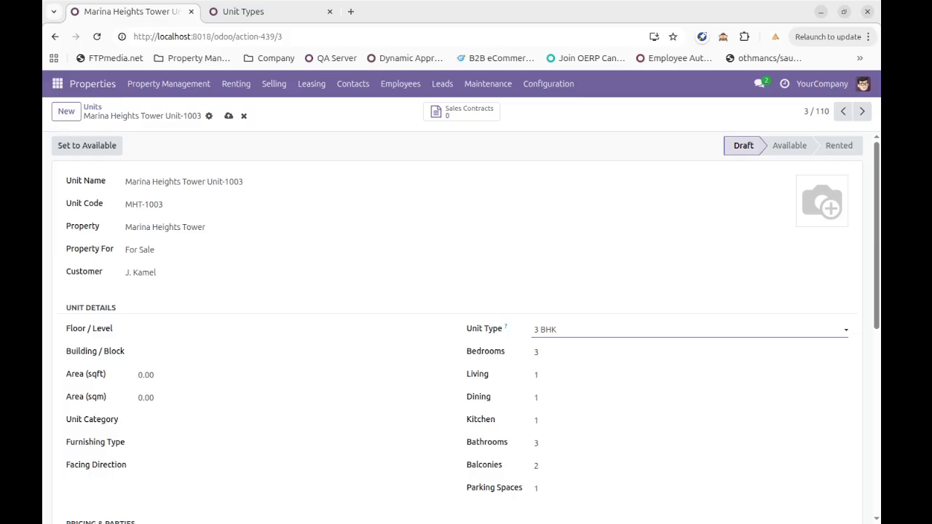
pyautogui.scroll(-5, 465, 327)
pyautogui.scroll(-2, 292, 349)
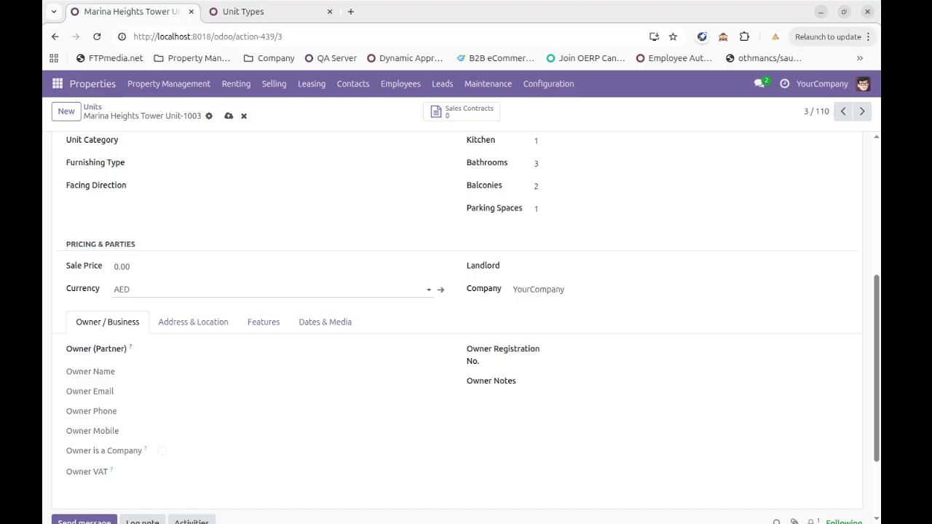
pyautogui.click(145, 267)
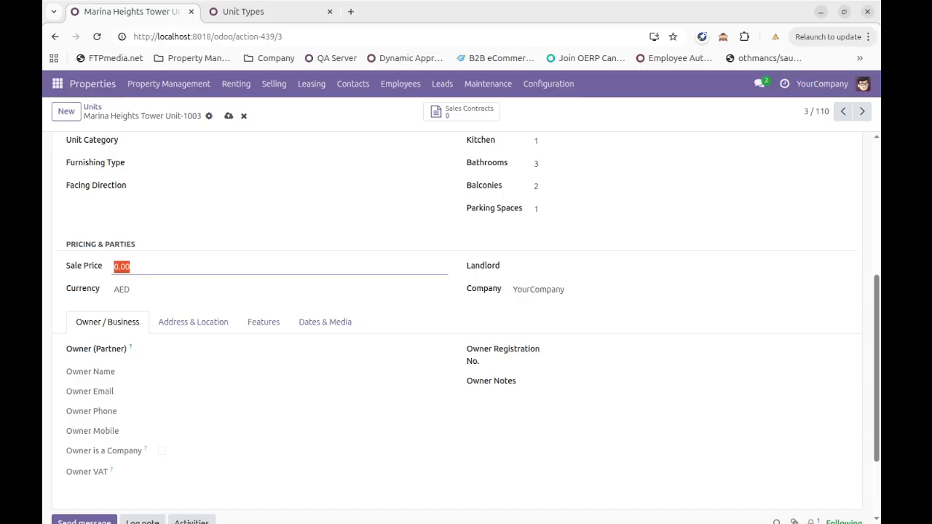
pyautogui.write('900000')
pyautogui.click(305, 226)
pyautogui.scroll(5, 306, 237)
pyautogui.scroll(-1, 306, 237)
pyautogui.scroll(1, 306, 236)
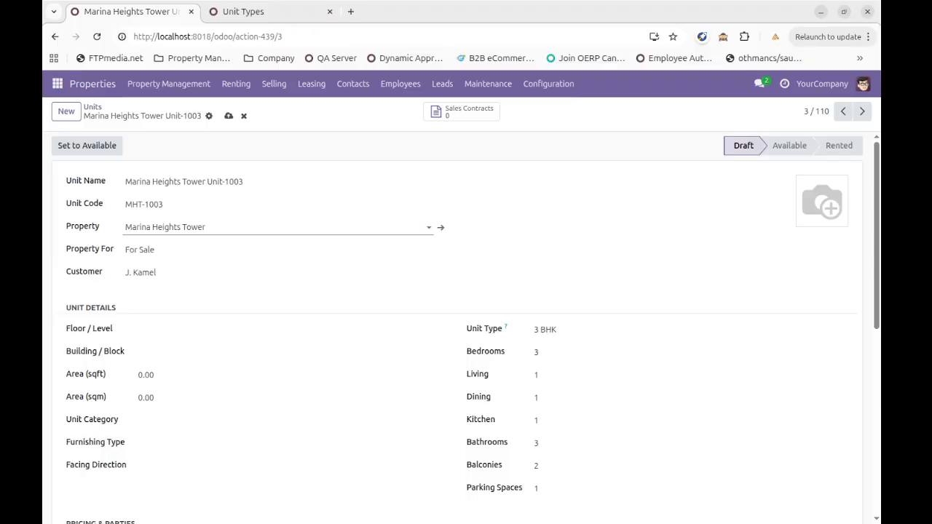
# - Save the unit, set it to available, and create a sales contract for it
pyautogui.click(229, 116)
pyautogui.click(86, 145)
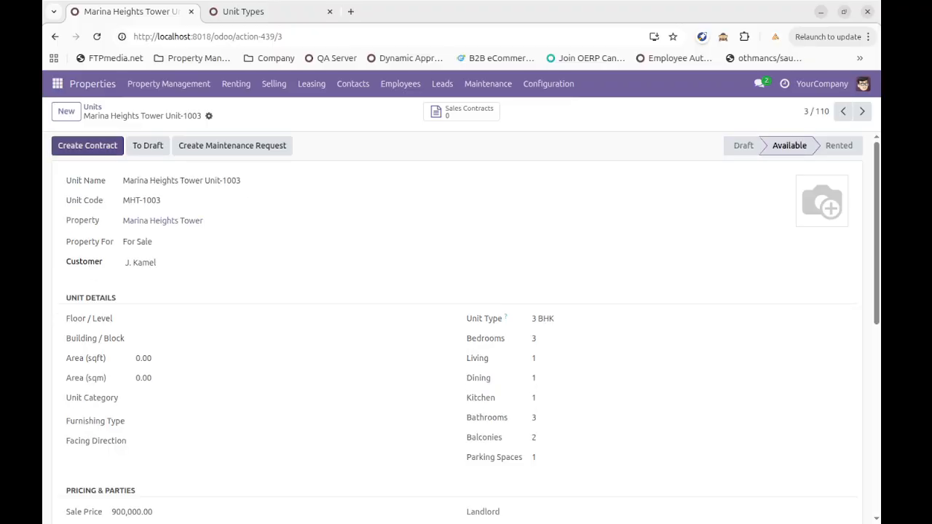
pyautogui.click(86, 145)
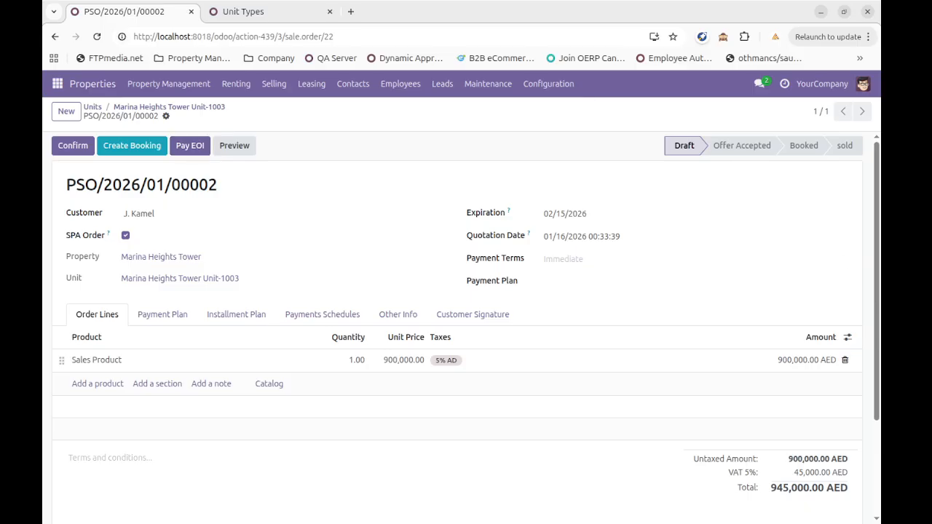
# - Try to pay the EOI on the sales contract, and fill in the required payment plan with 10-40-30-20
pyautogui.click(189, 146)
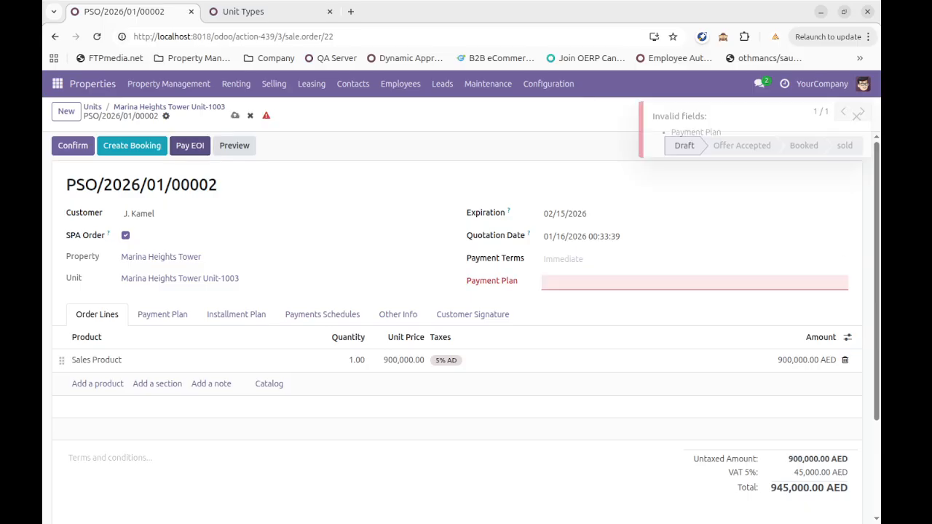
pyautogui.click(583, 282)
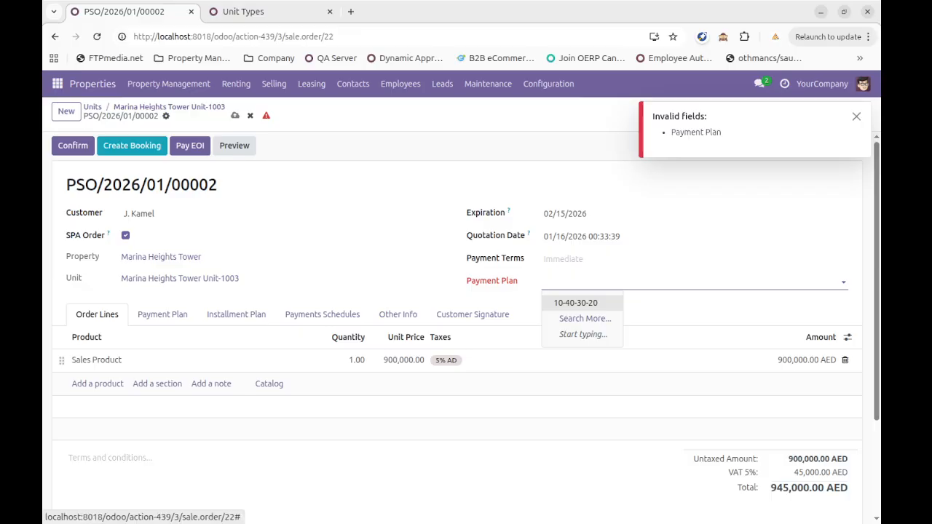
pyautogui.click(575, 301)
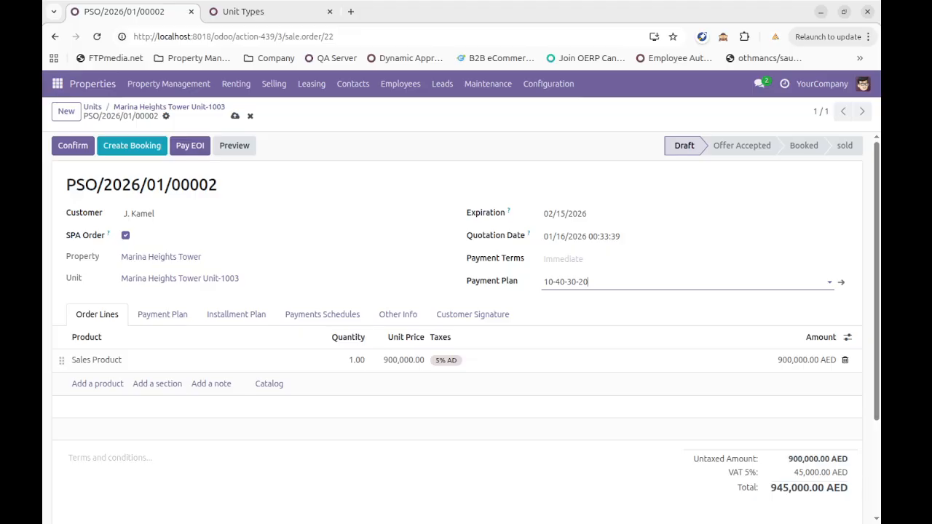
# - Open the selling payment plans in a separate tab and view the 10-40-30-20 plan
pyautogui.click(273, 83)
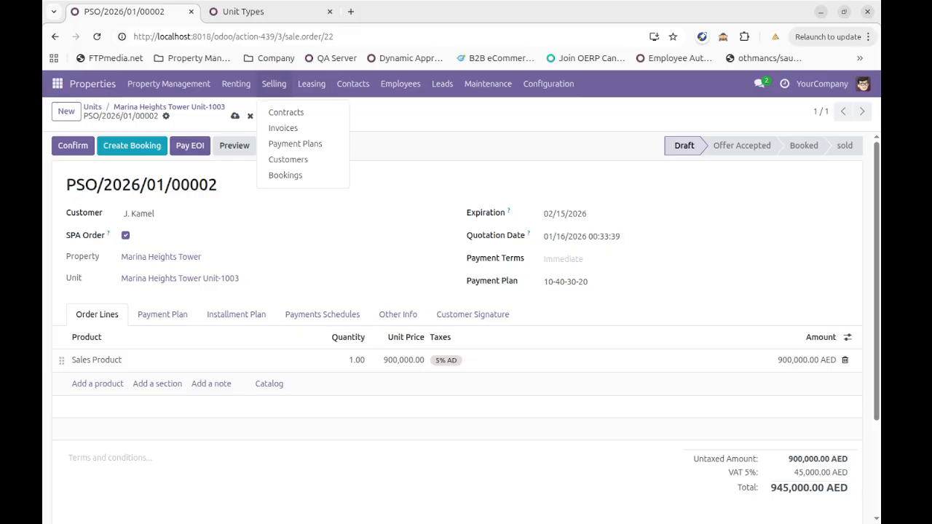
pyautogui.middleClick(294, 144)
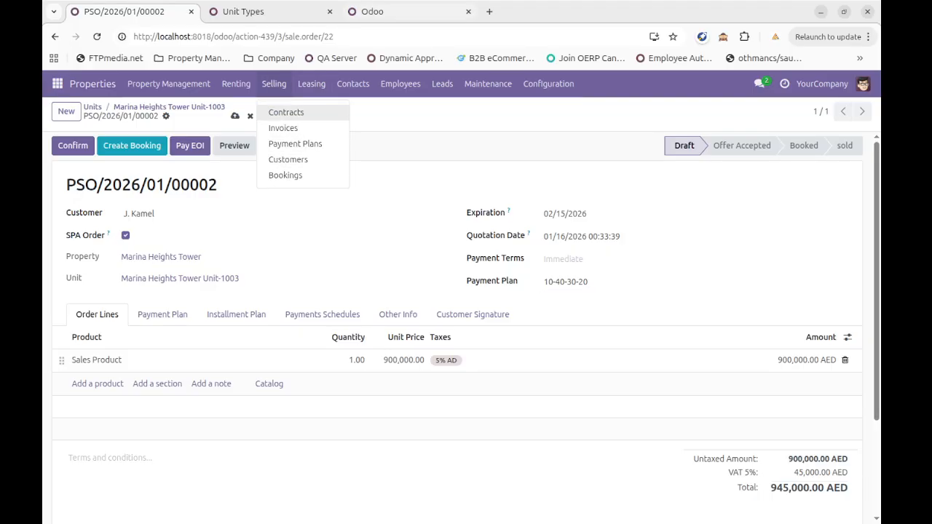
pyautogui.click(400, 12)
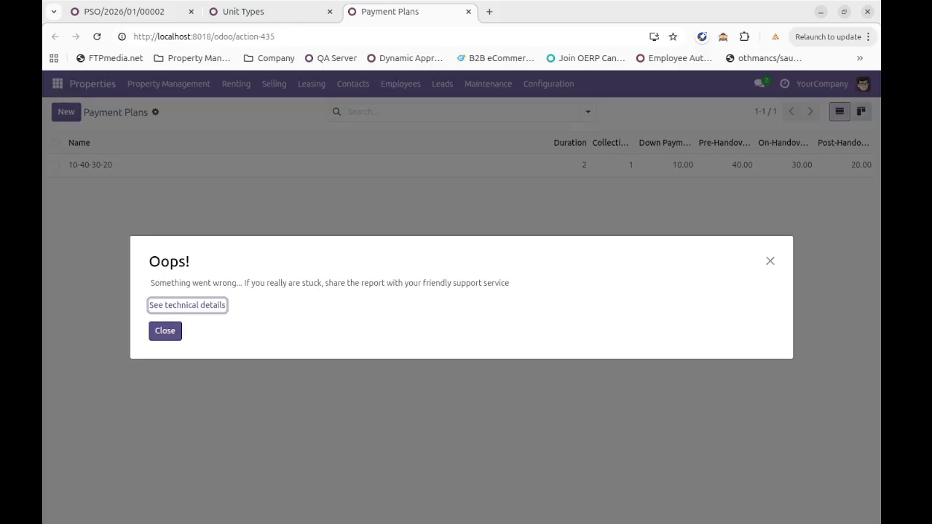
pyautogui.click(166, 331)
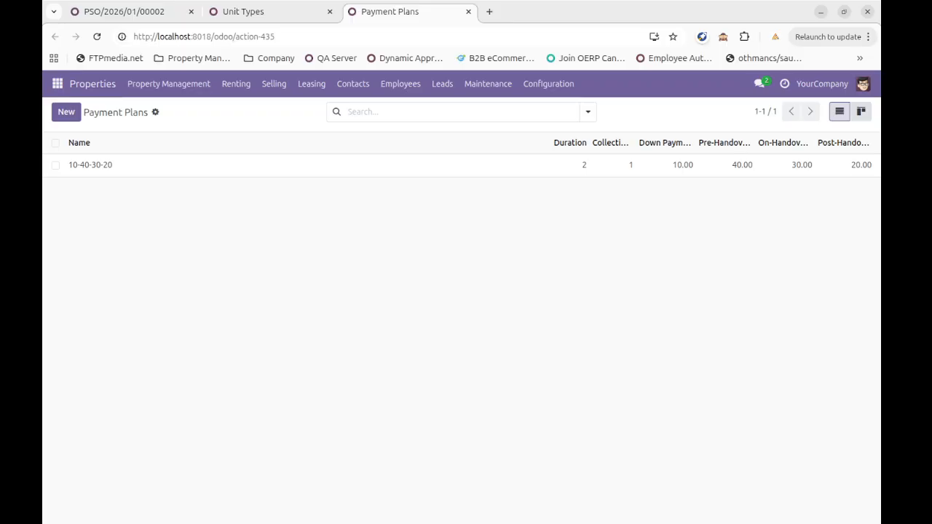
pyautogui.click(165, 165)
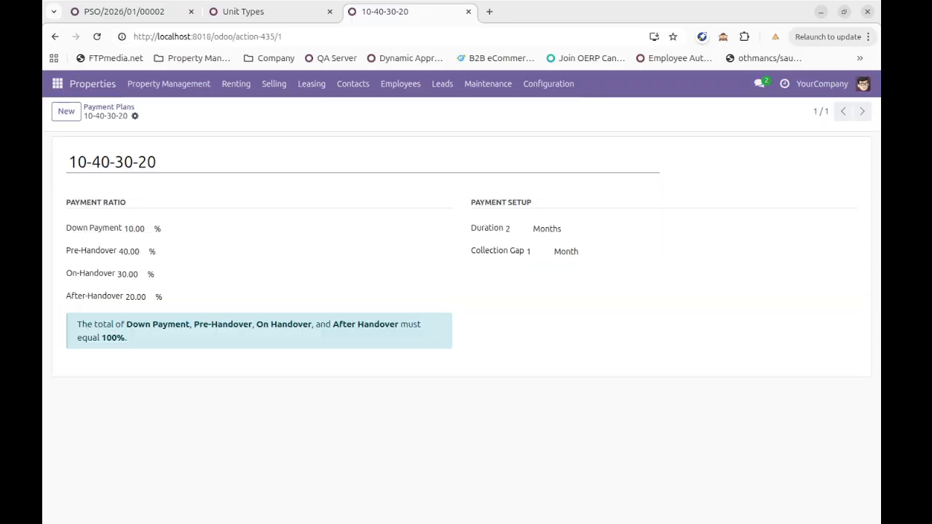
# - Review the plan's name, payment ratios and collection gap, and return to the unit's sales contract
pyautogui.moveTo(159, 161); pyautogui.dragTo(67, 161)
pyautogui.click(291, 251)
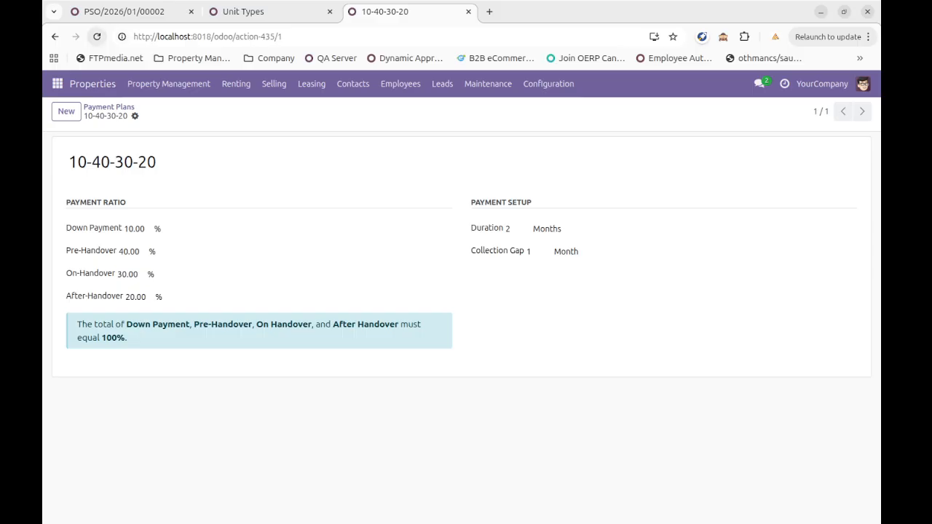
pyautogui.doubleClick(135, 229)
pyautogui.press('Tab')
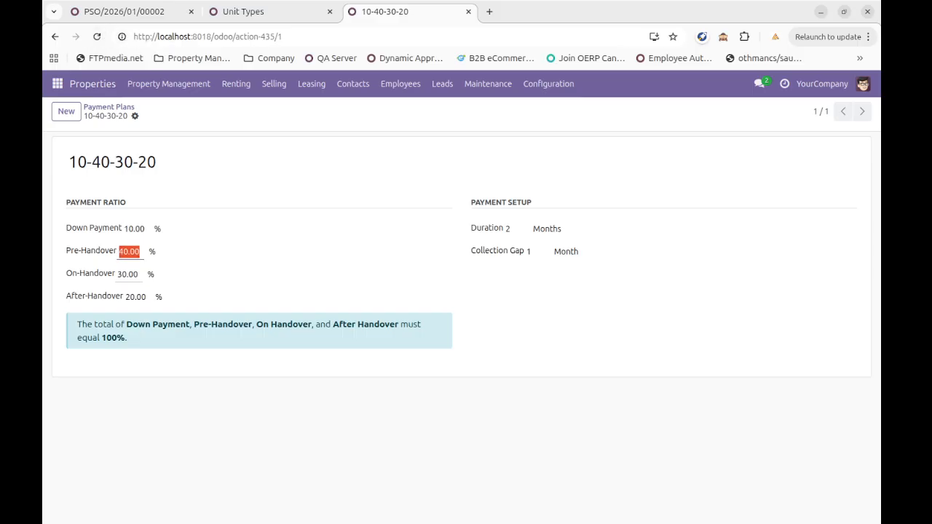
pyautogui.press('Tab')
pyautogui.press('Tab')
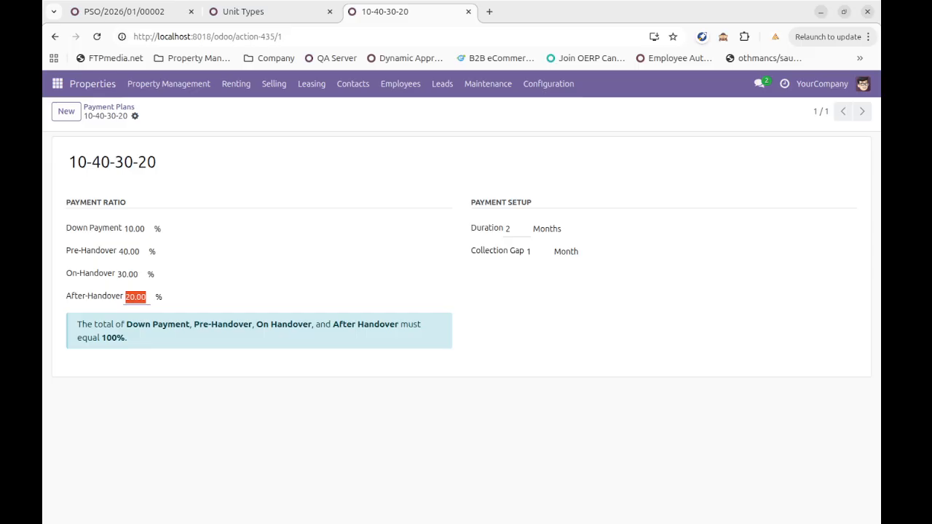
pyautogui.doubleClick(529, 252)
pyautogui.click(255, 11)
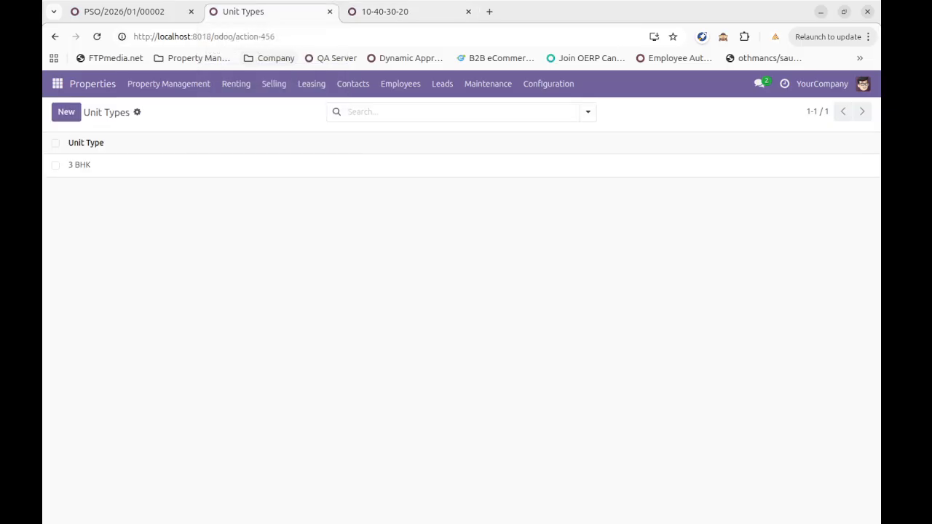
pyautogui.click(384, 12)
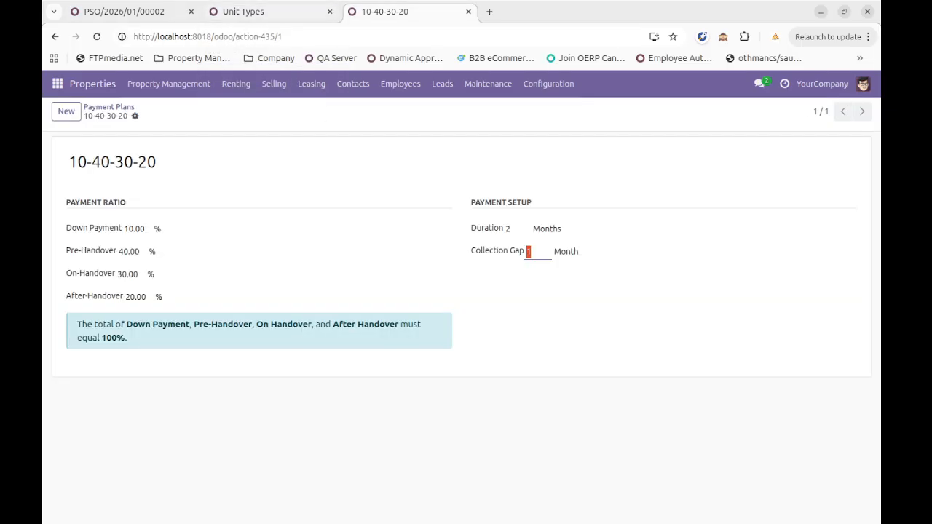
pyautogui.click(243, 12)
pyautogui.click(146, 11)
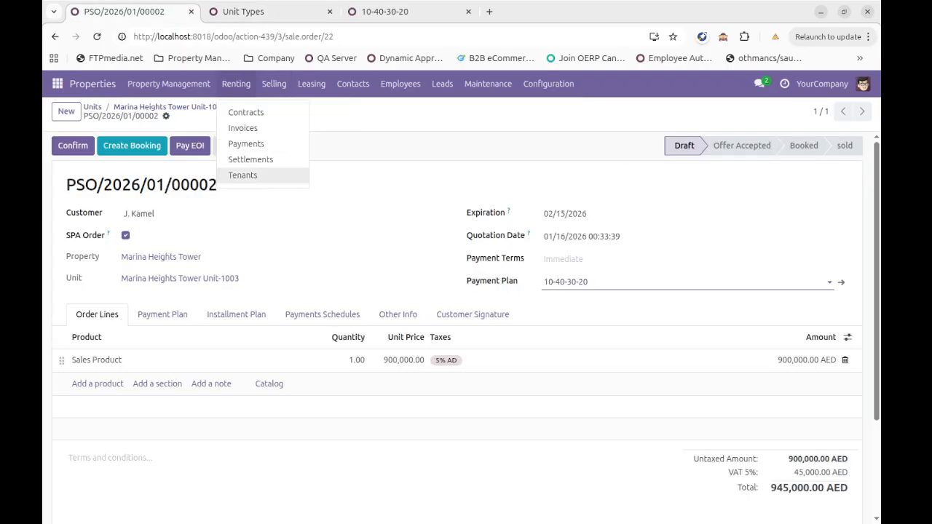
# - Prepare an EOI payment of 10,000 AED with the Bank journal, the company bank account and the Manual Payment (Bank) method
pyautogui.click(190, 146)
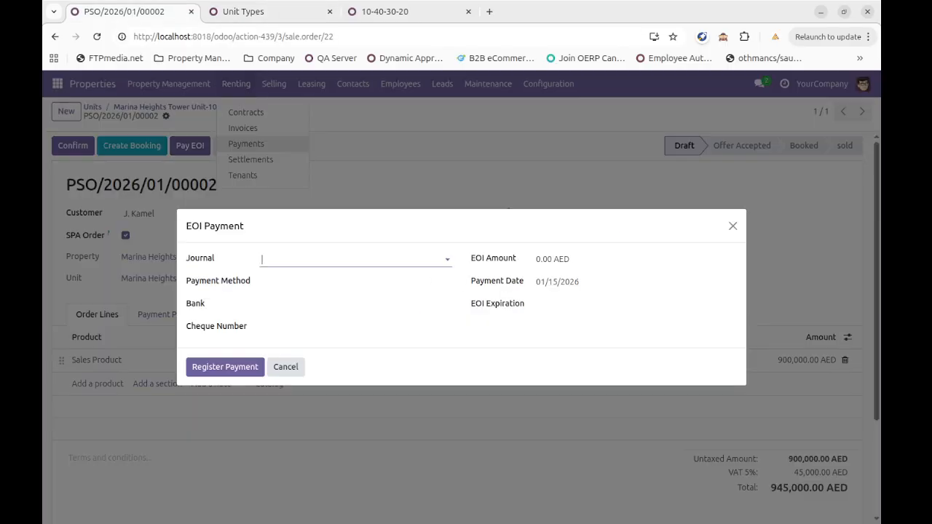
pyautogui.click(353, 259)
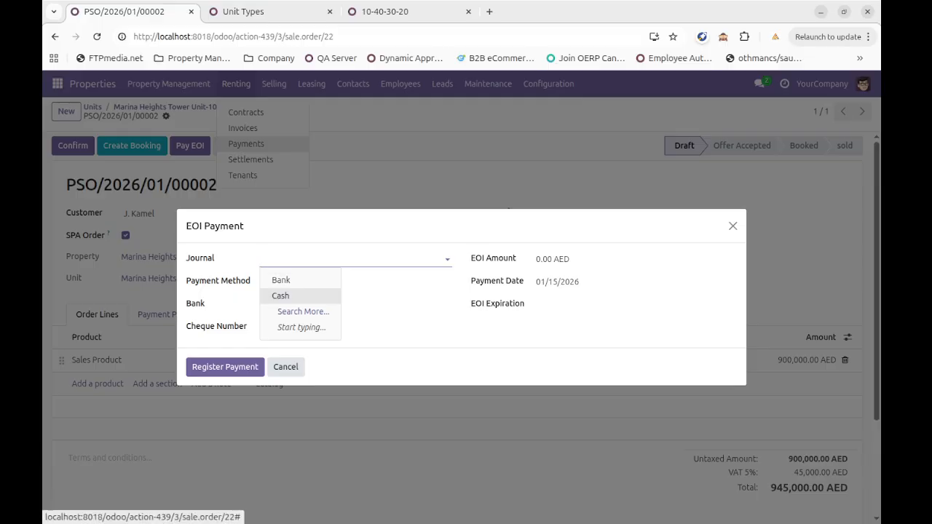
pyautogui.click(281, 280)
pyautogui.click(575, 259)
pyautogui.write('10000')
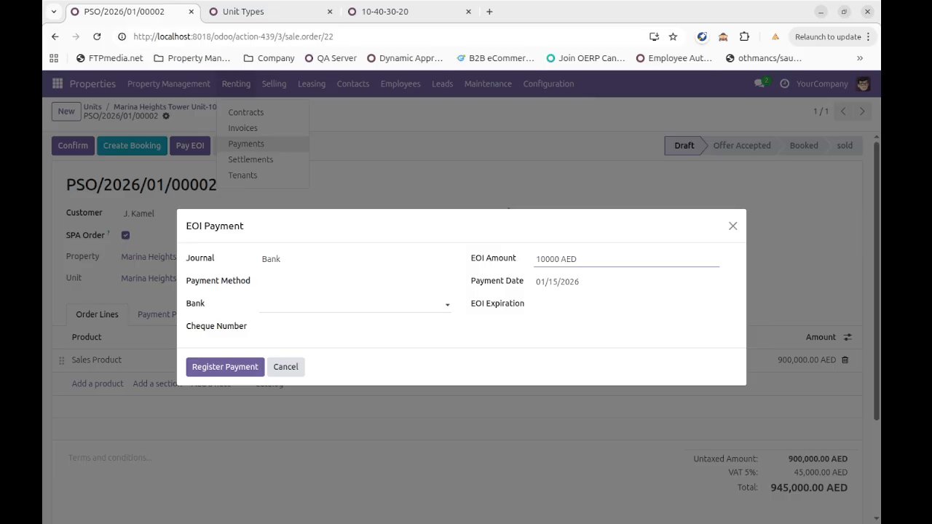
pyautogui.click(327, 305)
pyautogui.click(305, 324)
pyautogui.click(321, 282)
pyautogui.click(314, 302)
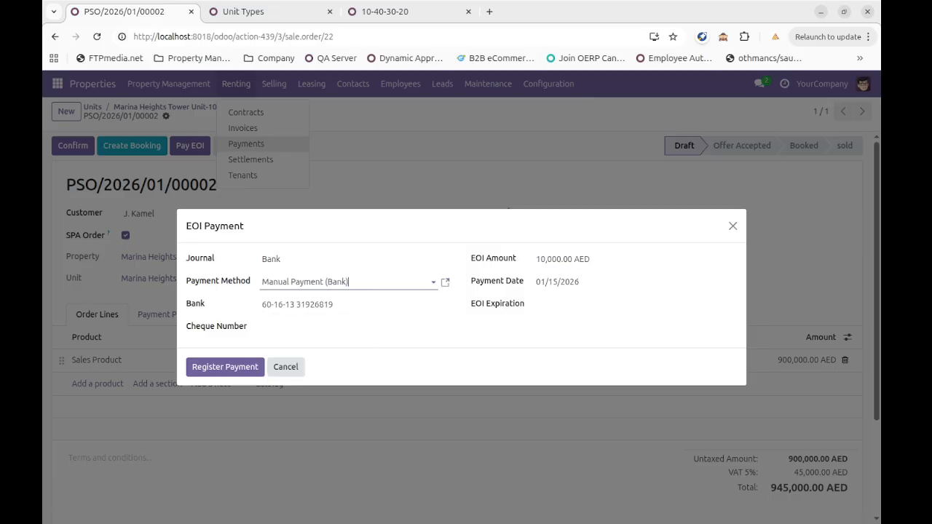
# - Set the EOI expiration to 01/31/2026 and register the payment
pyautogui.click(225, 367)
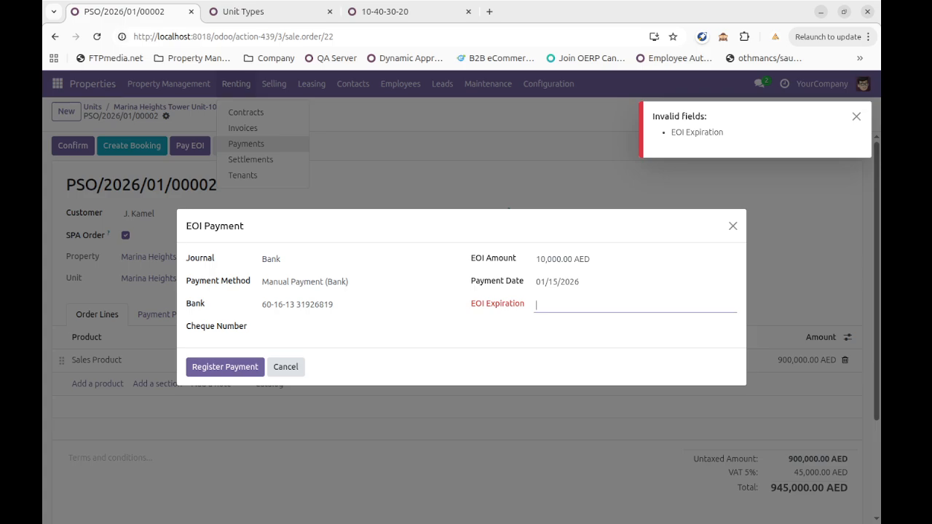
pyautogui.click(582, 304)
pyautogui.click(732, 264)
pyautogui.click(225, 366)
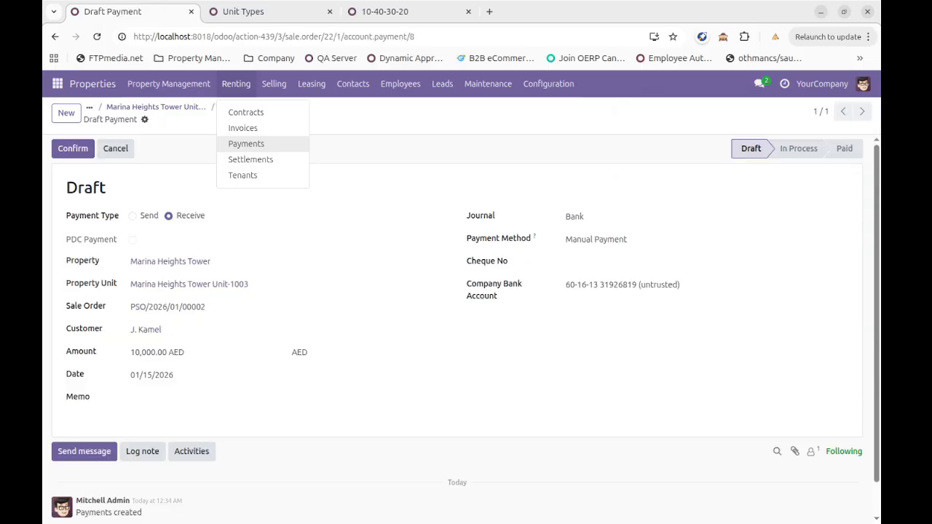
# - Confirm the draft EOI payment and return to the sales contract
pyautogui.click(73, 148)
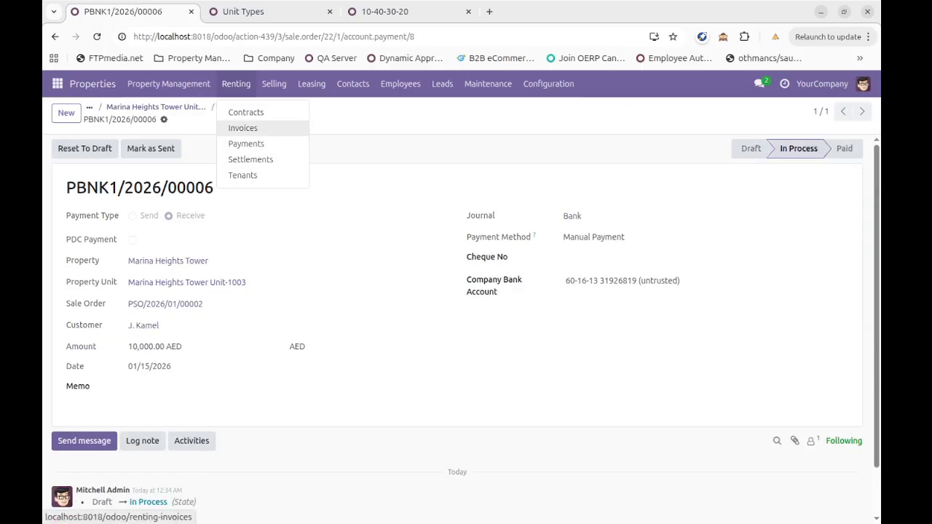
pyautogui.click(243, 128)
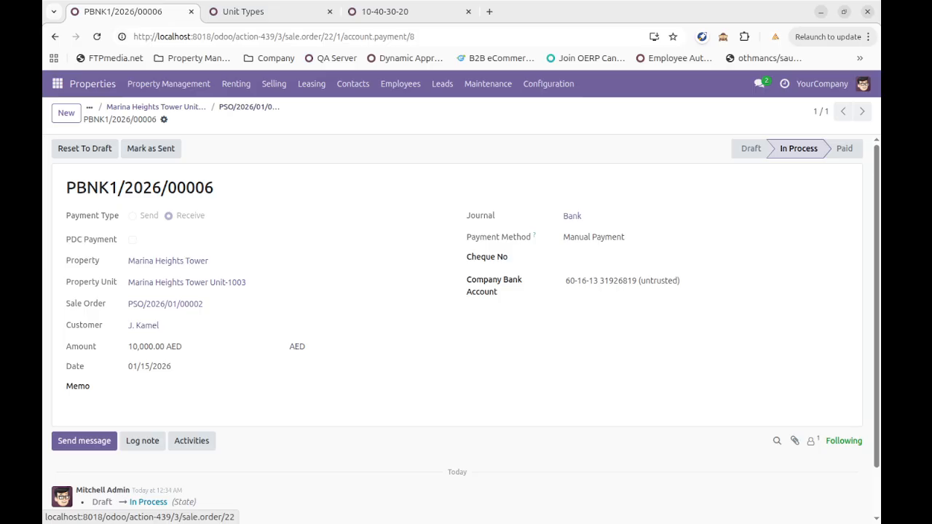
pyautogui.click(249, 107)
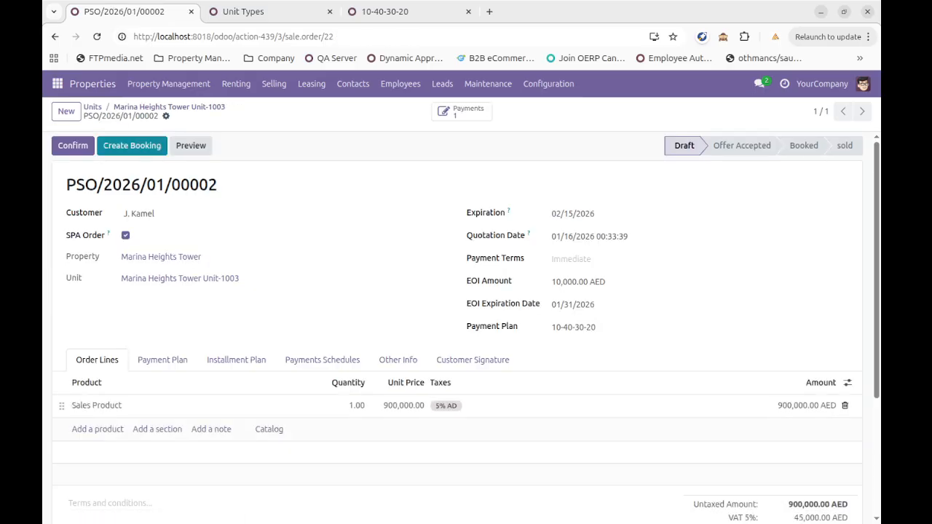
# - Create a booking from the sales contract with a booking amount of 50,000 AED and a 10% down payment
pyautogui.click(132, 146)
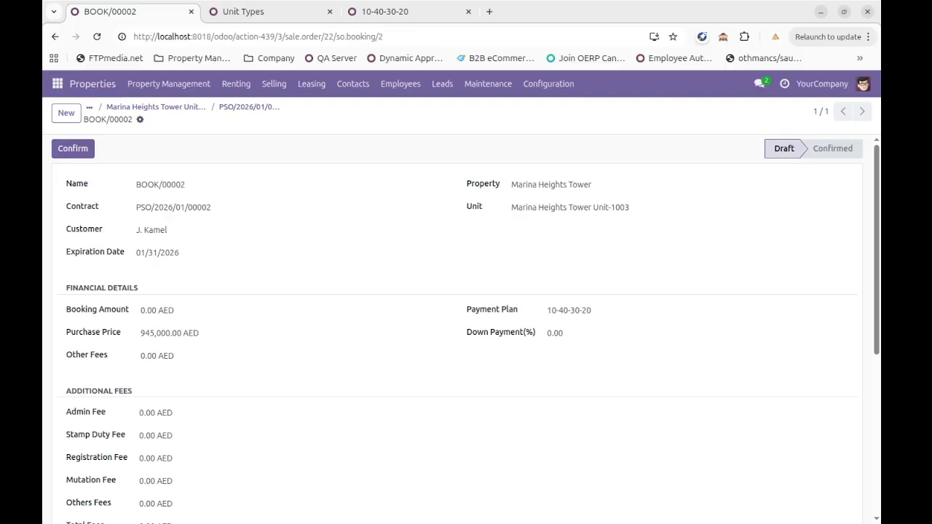
pyautogui.doubleClick(148, 311)
pyautogui.write('50000')
pyautogui.doubleClick(555, 333)
pyautogui.write('10')
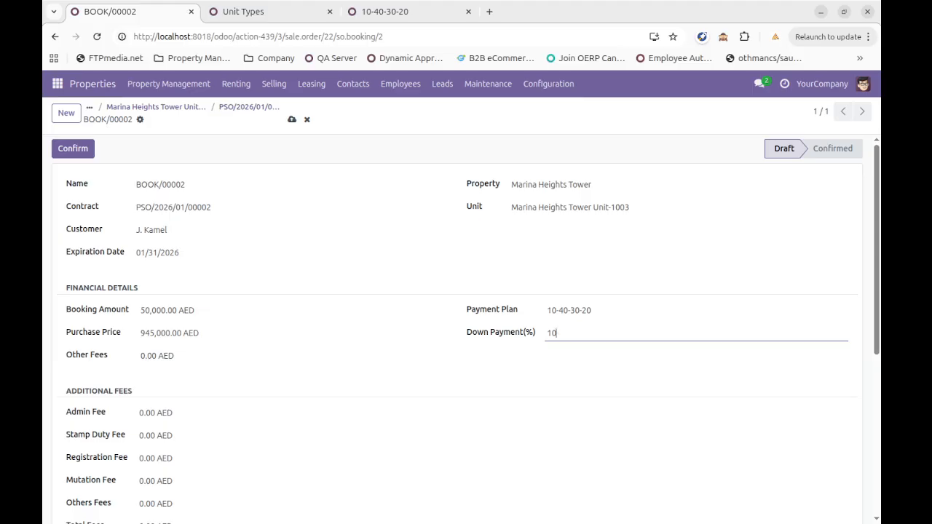
# - Set the booking's admin fee to 5,000 AED, leaving the other additional fees at zero
pyautogui.press('Tab')
pyautogui.doubleClick(148, 356)
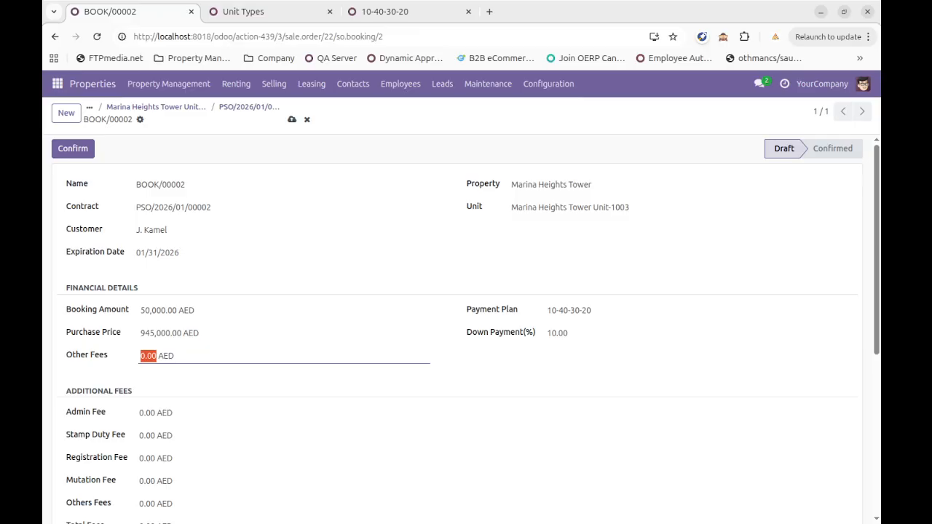
pyautogui.doubleClick(147, 412)
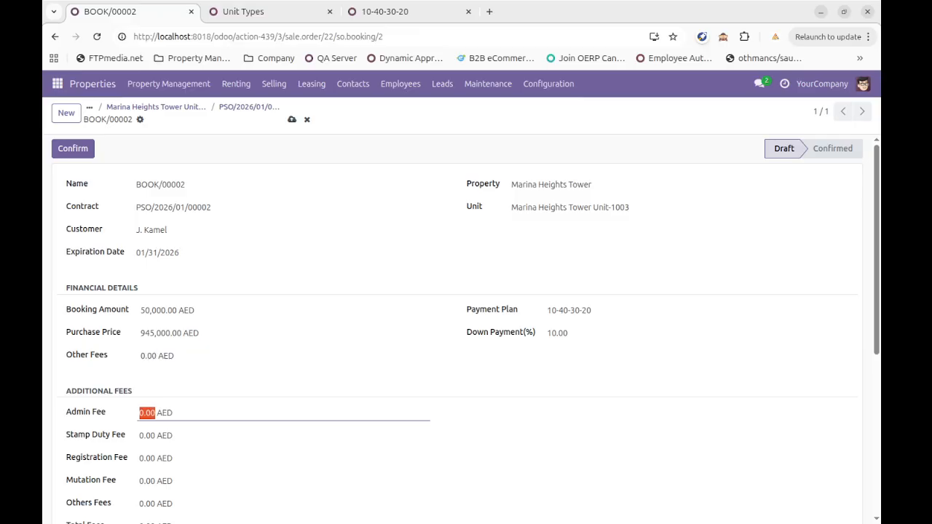
pyautogui.doubleClick(147, 435)
pyautogui.doubleClick(147, 458)
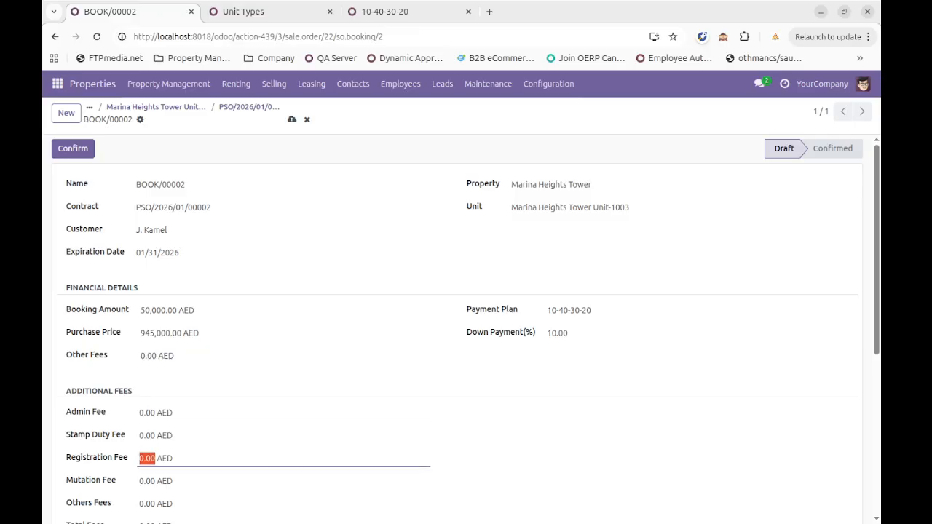
pyautogui.click(156, 481)
pyautogui.click(156, 503)
pyautogui.doubleClick(147, 413)
pyautogui.write('5000')
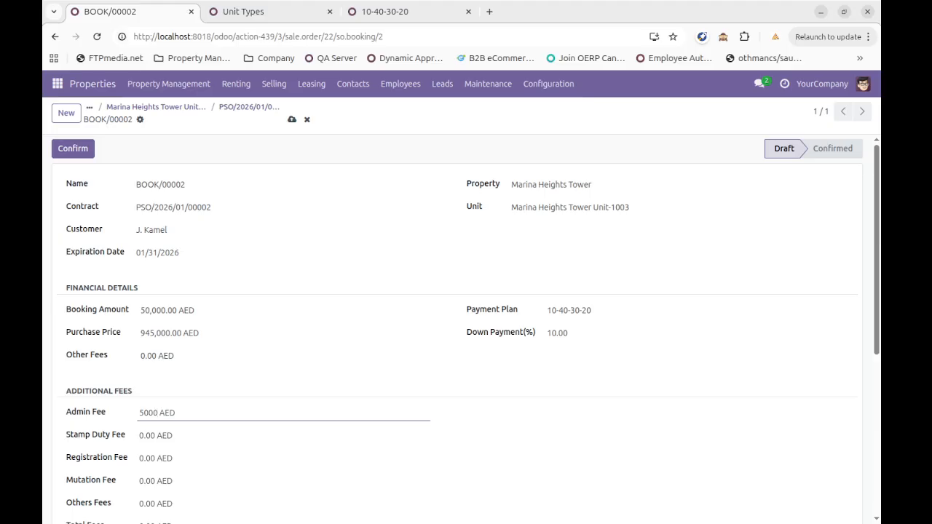
pyautogui.click(283, 380)
# - Check the booking form and confirm the booking
pyautogui.scroll(-2, 284, 333)
pyautogui.scroll(2, 284, 332)
pyautogui.click(73, 147)
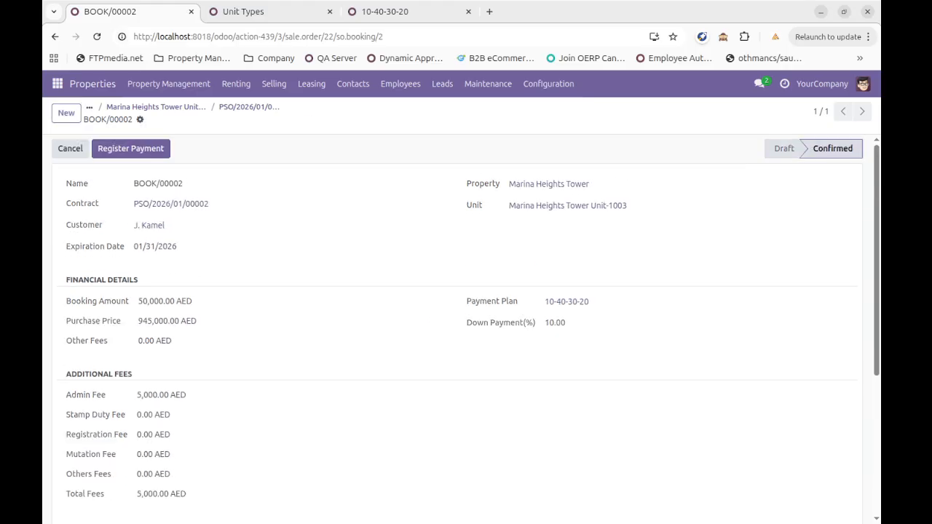
# - Register the 50,000 AED booking payment with the Bank journal and the Manual Payment (Bank) method, and confirm the payment
pyautogui.click(130, 147)
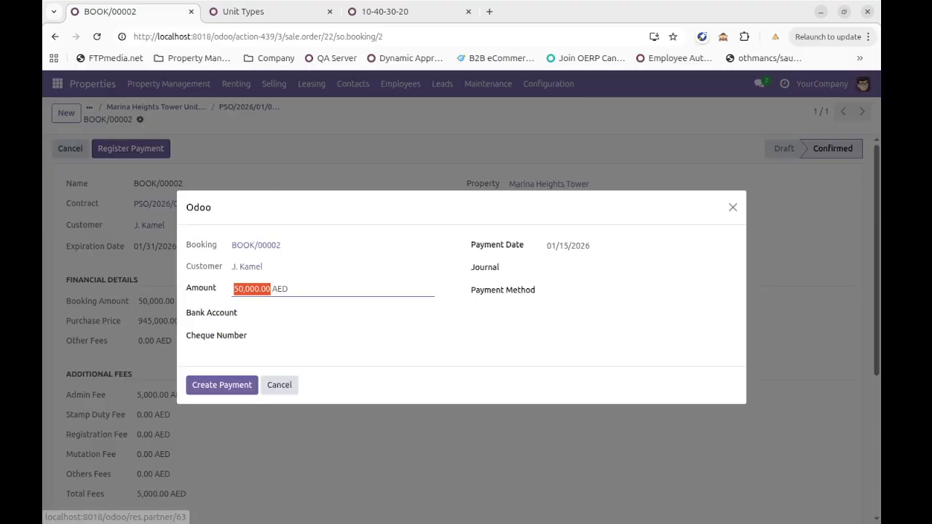
pyautogui.click(587, 267)
pyautogui.click(570, 288)
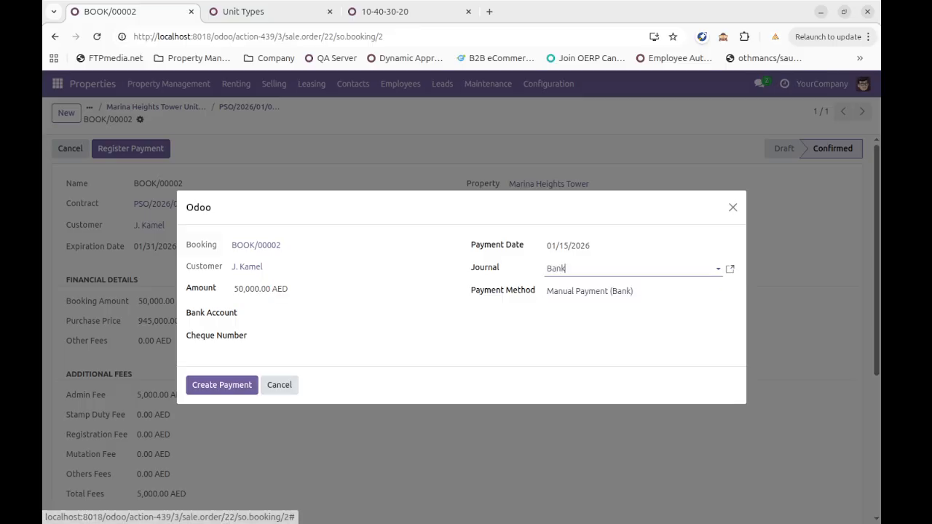
pyautogui.click(221, 384)
pyautogui.click(73, 148)
pyautogui.click(212, 106)
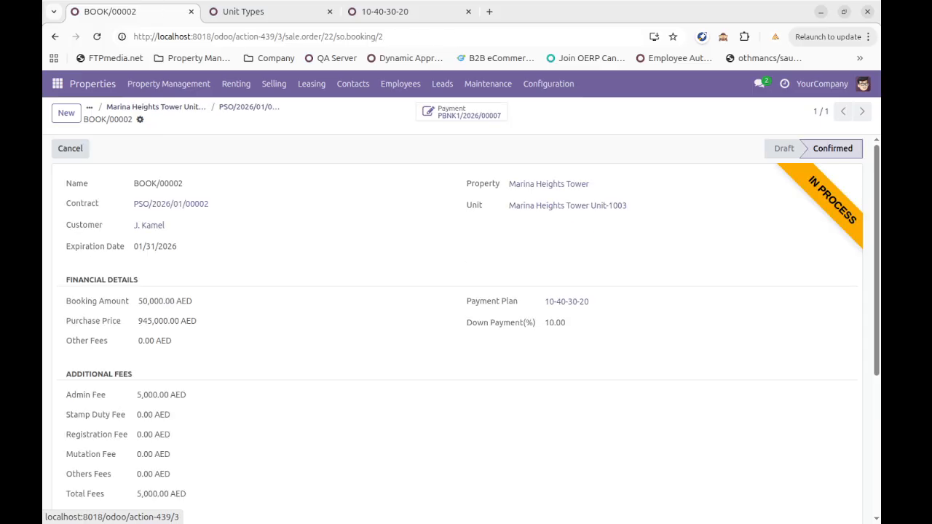
# - Return to the sales contract and confirm it, accepting the booking acknowledgement
pyautogui.click(240, 107)
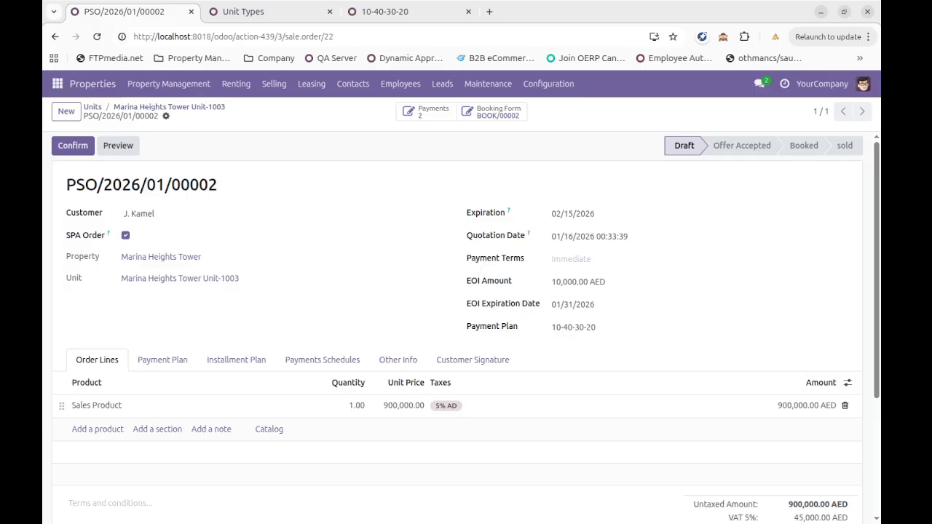
pyautogui.click(73, 146)
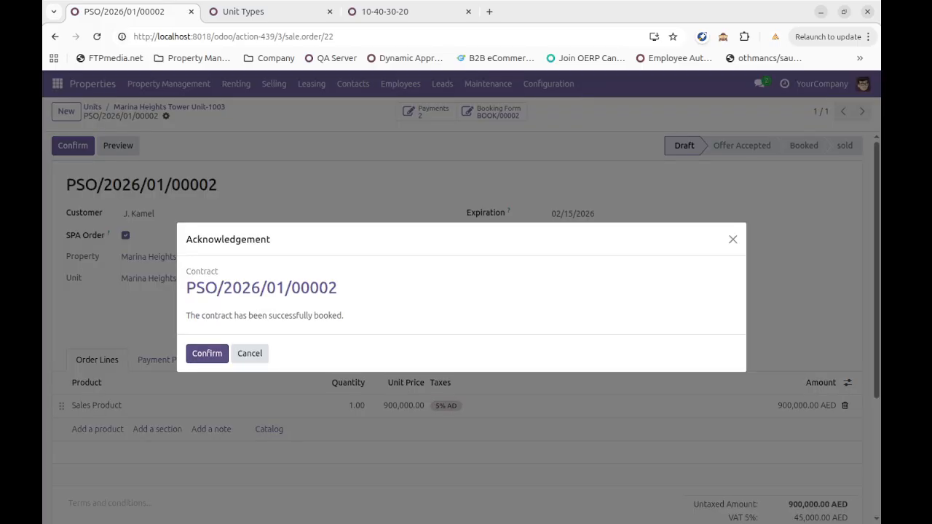
pyautogui.click(207, 353)
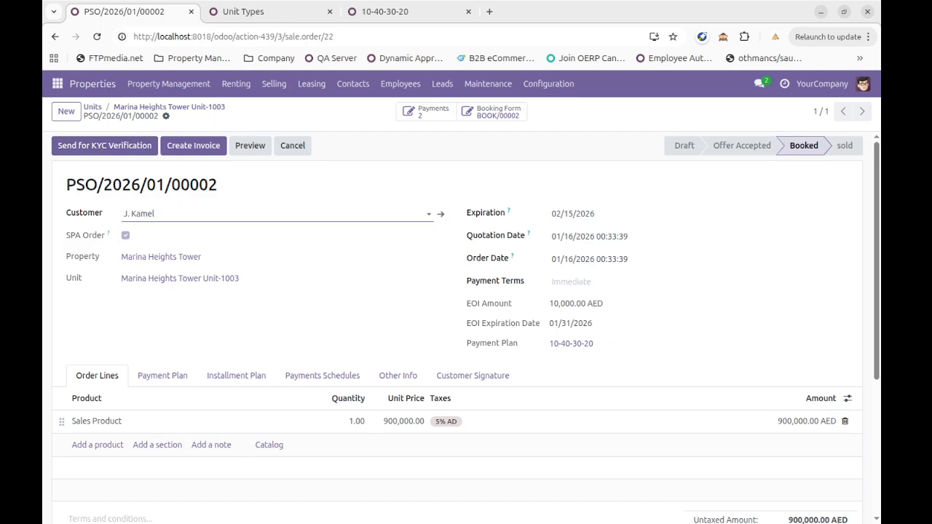
# - Examine the KYC information on the customer's contact record, including identification details and documents, and return to the sales contract
pyautogui.click(440, 213)
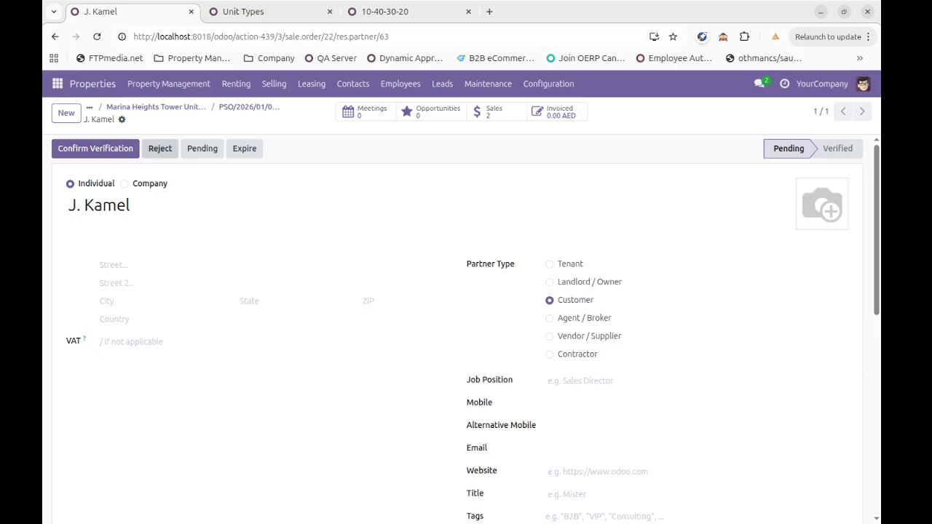
pyautogui.scroll(-5, 466, 327)
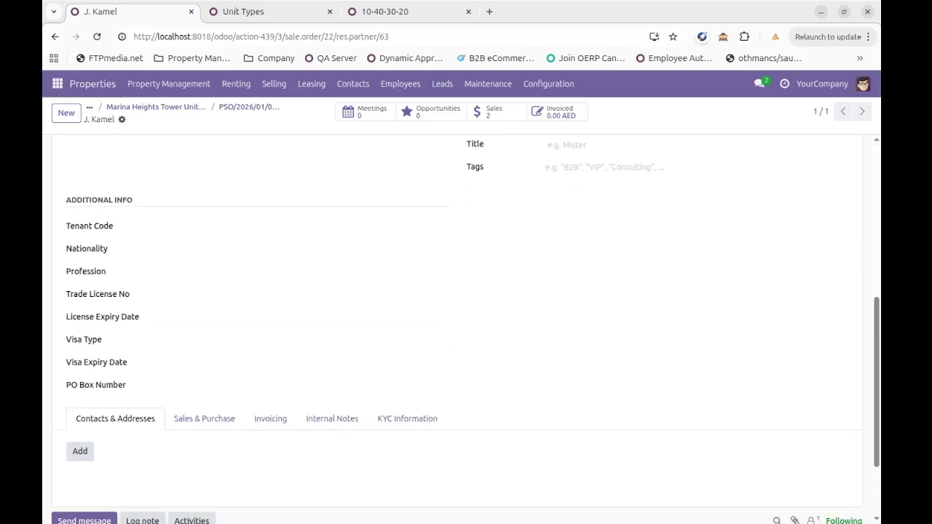
pyautogui.click(407, 418)
pyautogui.scroll(-2, 407, 419)
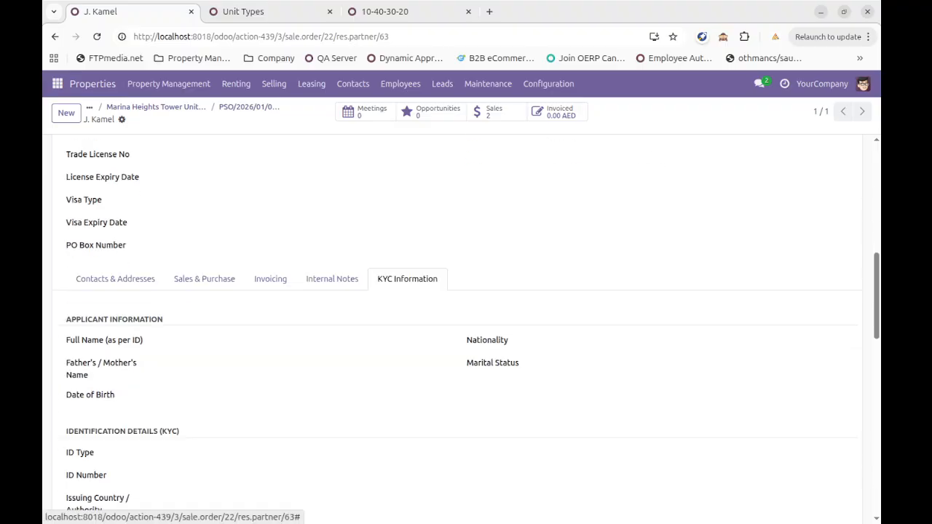
pyautogui.scroll(-4, 305, 327)
pyautogui.scroll(-6, 306, 327)
pyautogui.scroll(-2, 306, 328)
pyautogui.scroll(4, 306, 328)
pyautogui.click(249, 107)
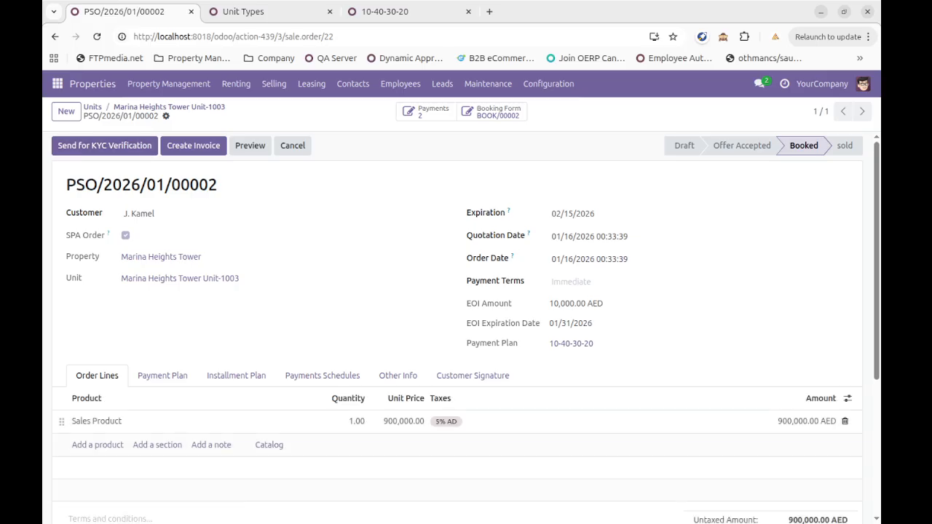
# - Send the sales contract for KYC verification and confirm the verification on the customer's contact record
pyautogui.click(104, 145)
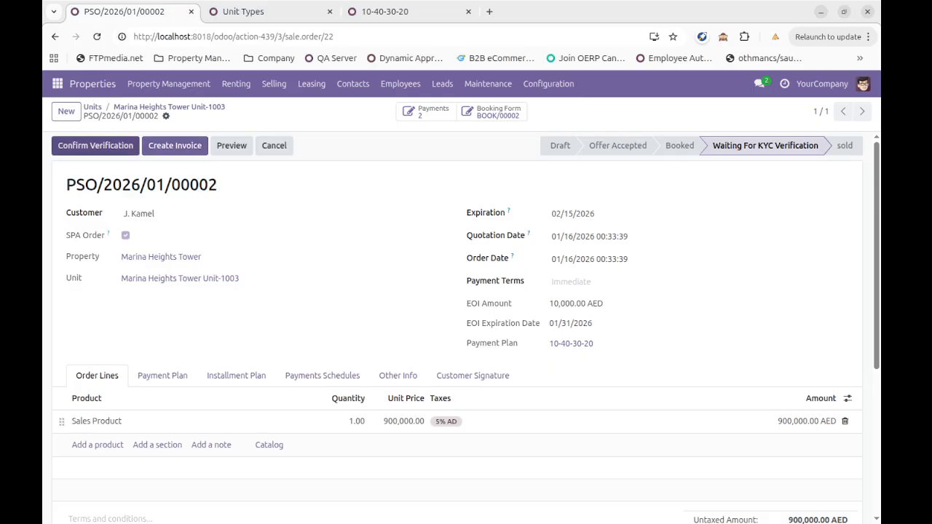
pyautogui.click(95, 145)
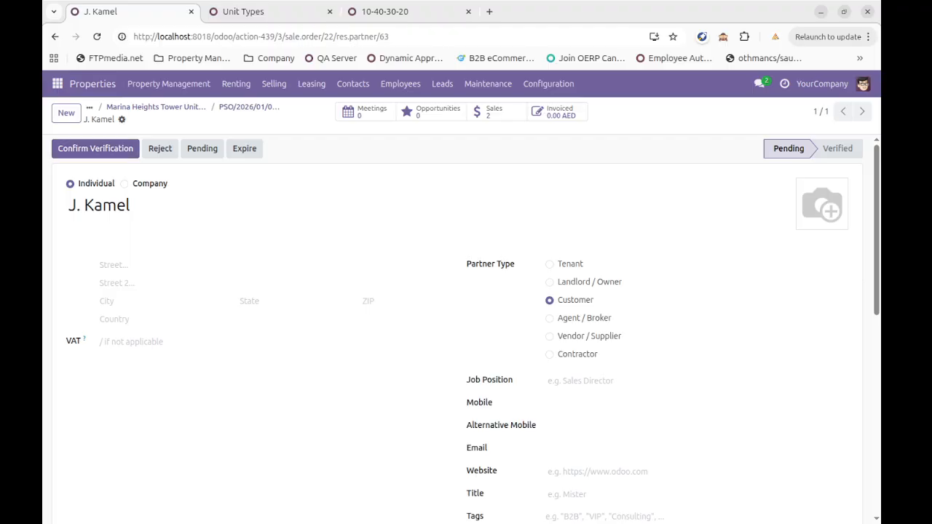
pyautogui.scroll(-2, 466, 320)
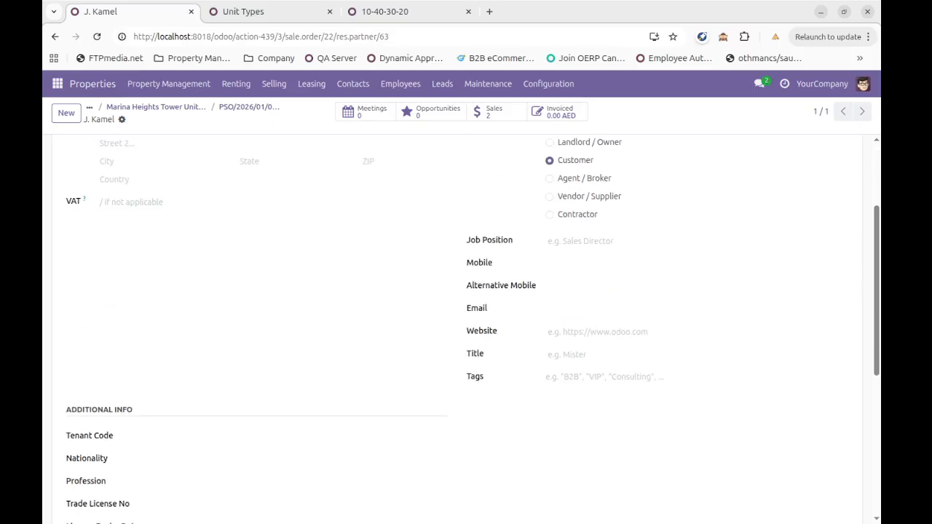
pyautogui.scroll(2, 466, 320)
pyautogui.scroll(-6, 466, 320)
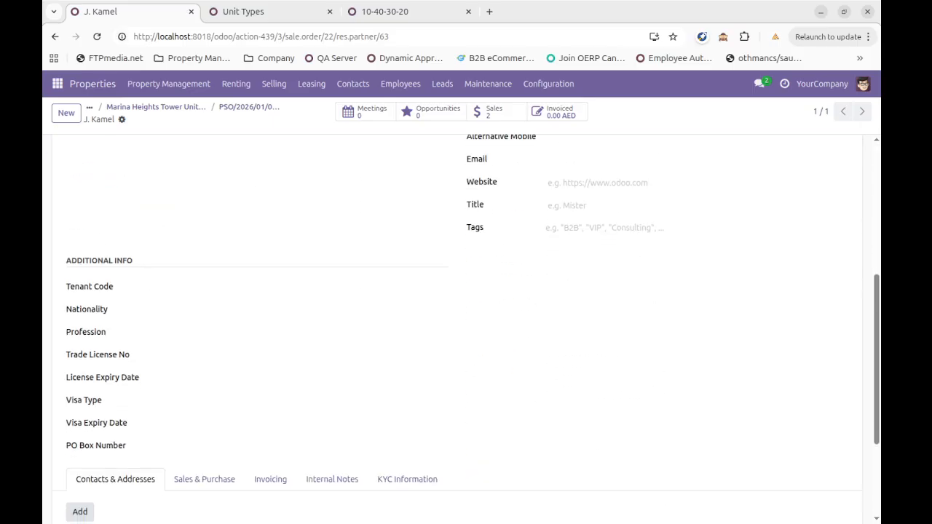
pyautogui.click(407, 312)
pyautogui.scroll(-3, 407, 312)
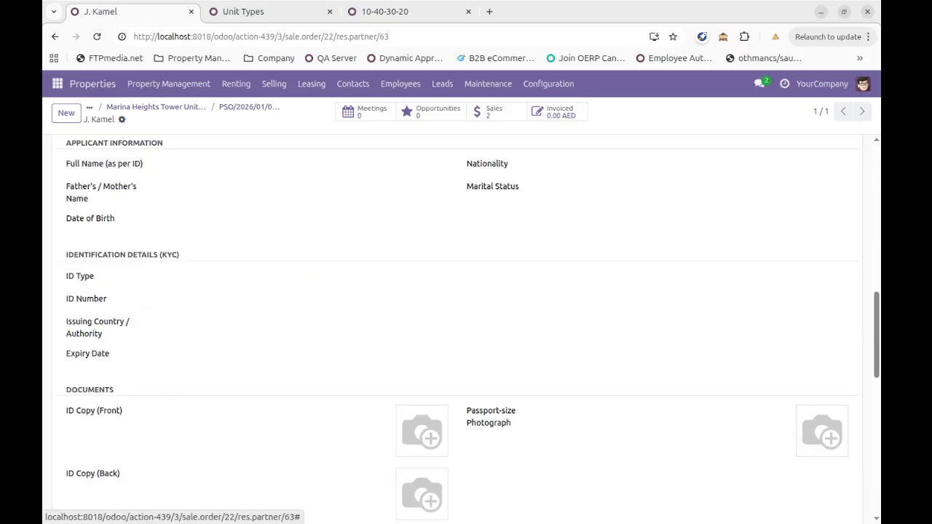
pyautogui.scroll(10, 466, 320)
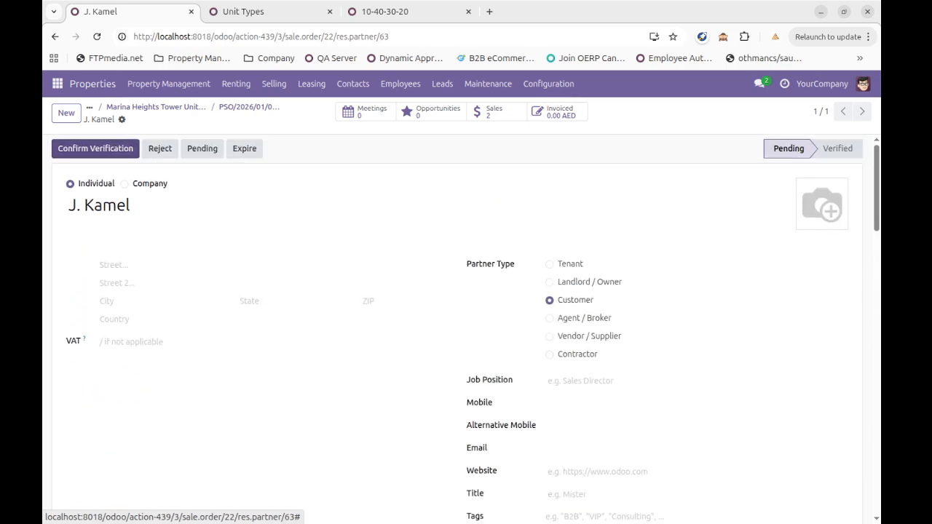
pyautogui.click(96, 148)
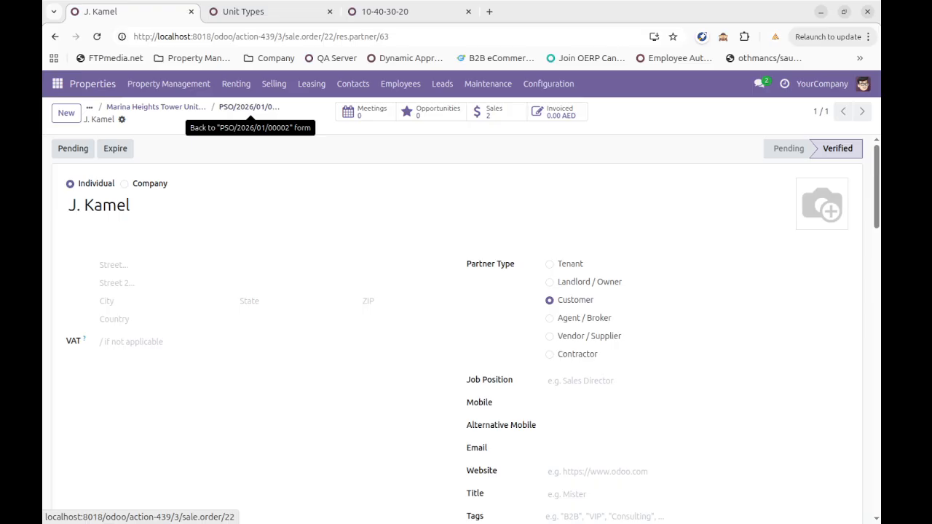
# - Return to the sales contract and confirm its KYC verification, accepting the acknowledgement
pyautogui.click(249, 107)
pyautogui.click(95, 145)
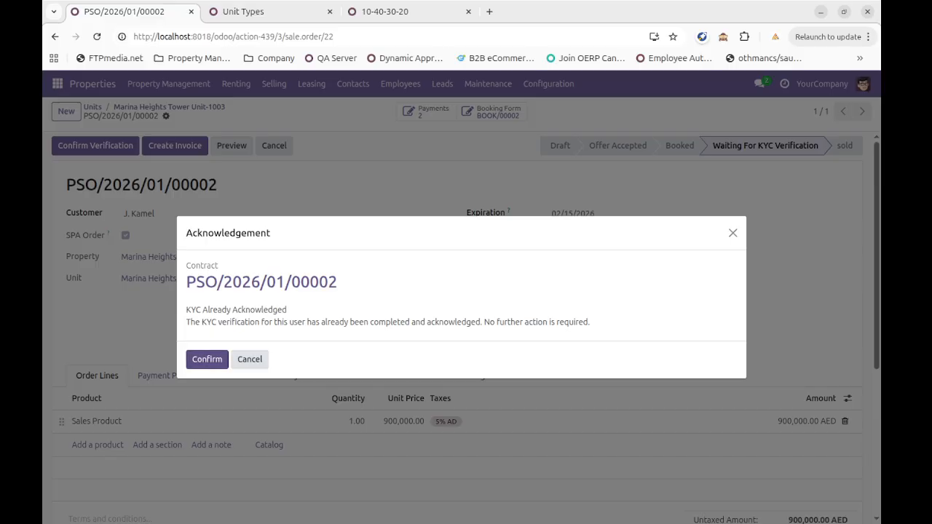
pyautogui.press('Return')
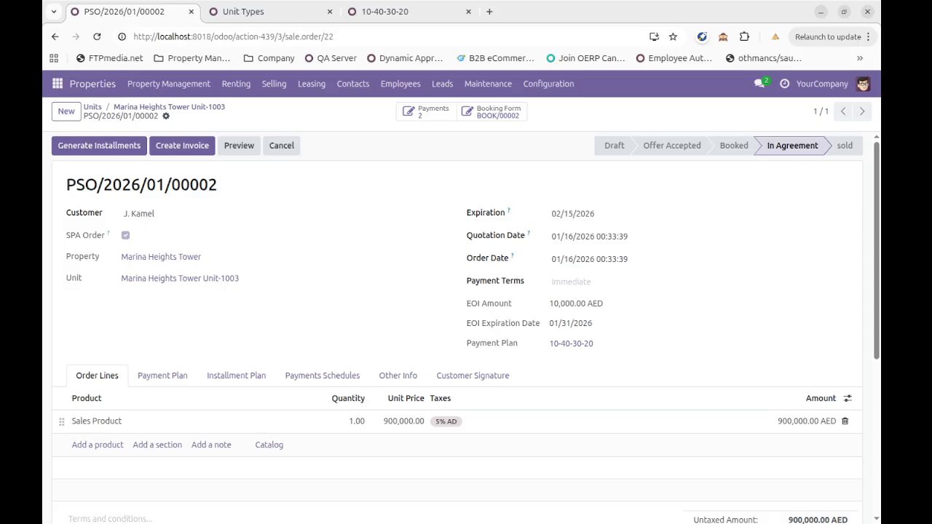
# - Generate the contract's installments and review the payment plan breakdown, installment plan and payment schedules
pyautogui.click(99, 145)
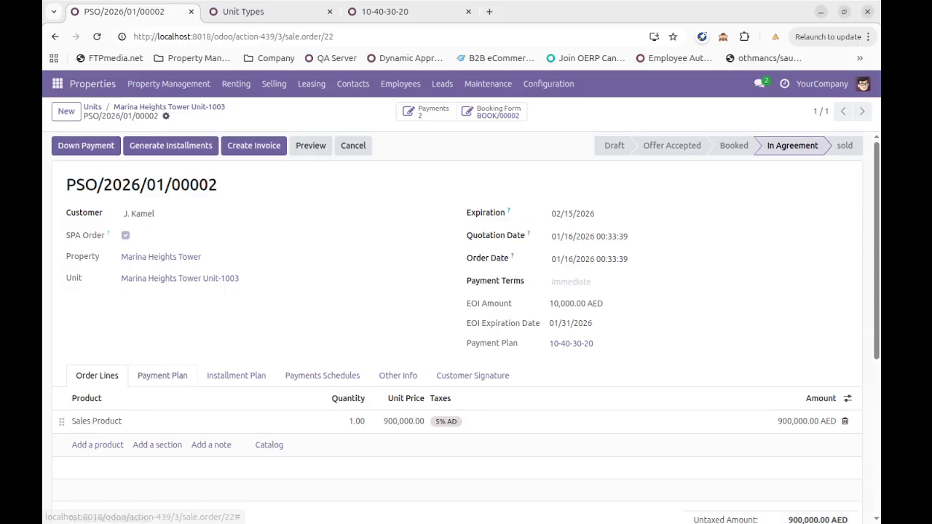
pyautogui.click(162, 375)
pyautogui.scroll(-3, 163, 375)
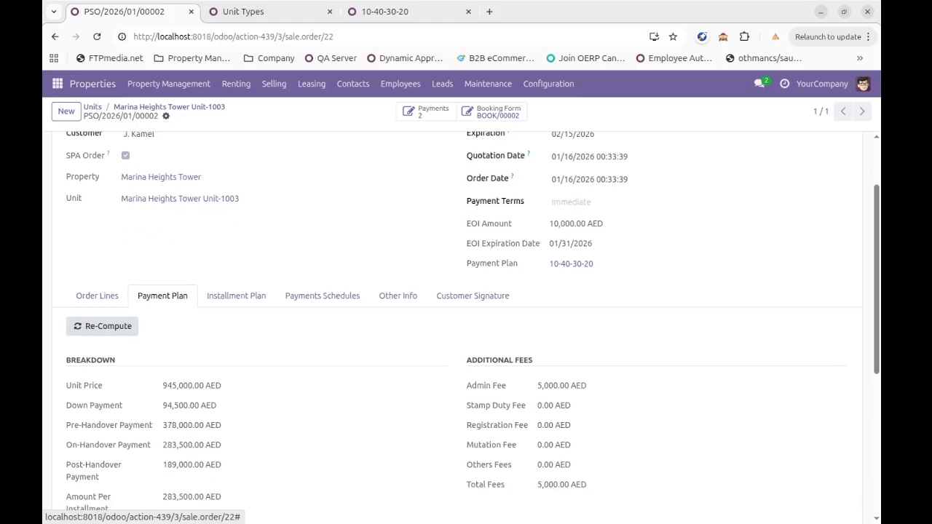
pyautogui.click(236, 235)
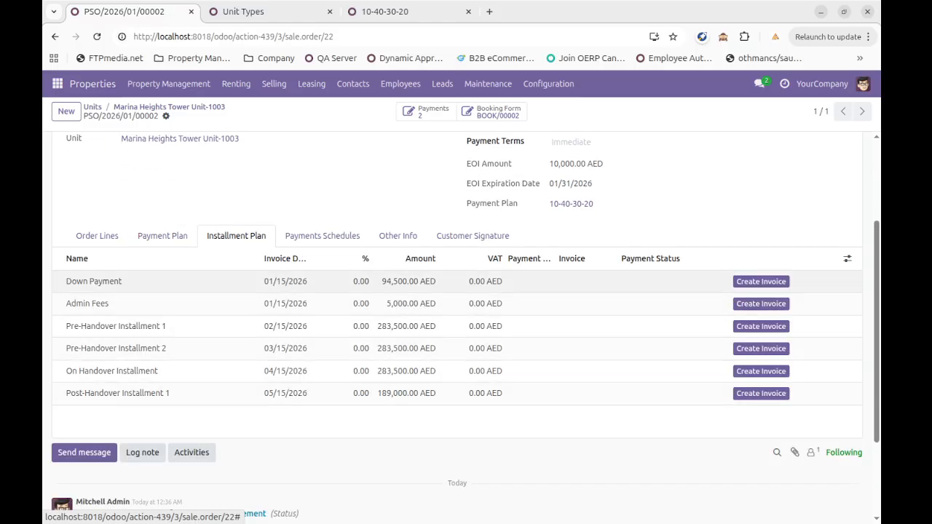
pyautogui.click(322, 235)
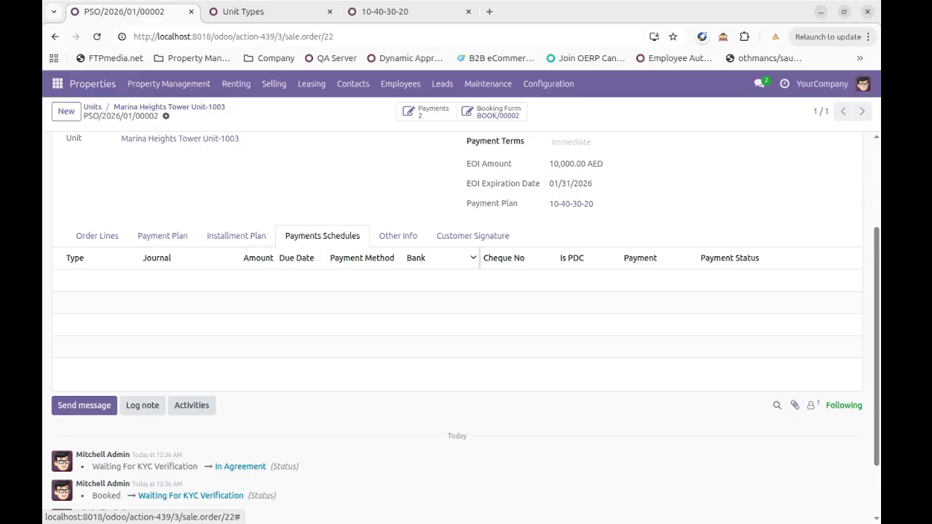
pyautogui.scroll(1, 222, 236)
pyautogui.scroll(2, 223, 235)
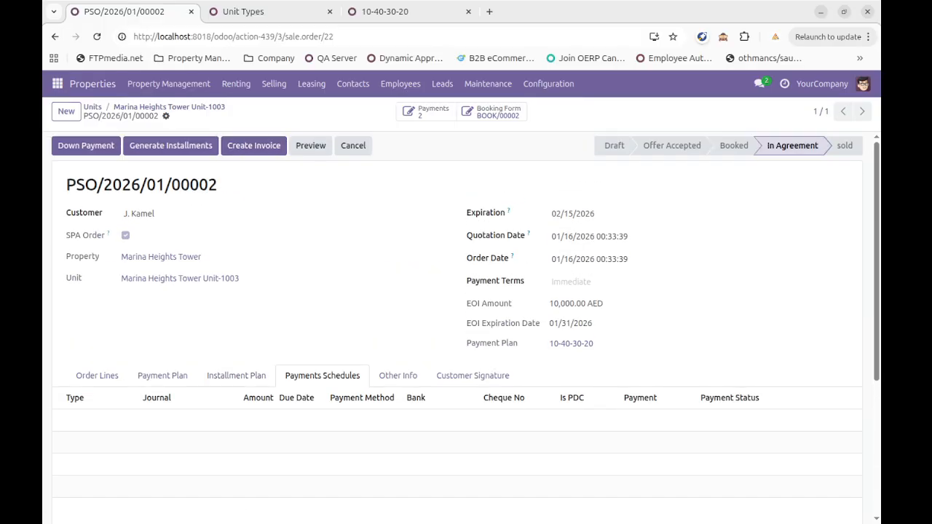
pyautogui.click(162, 375)
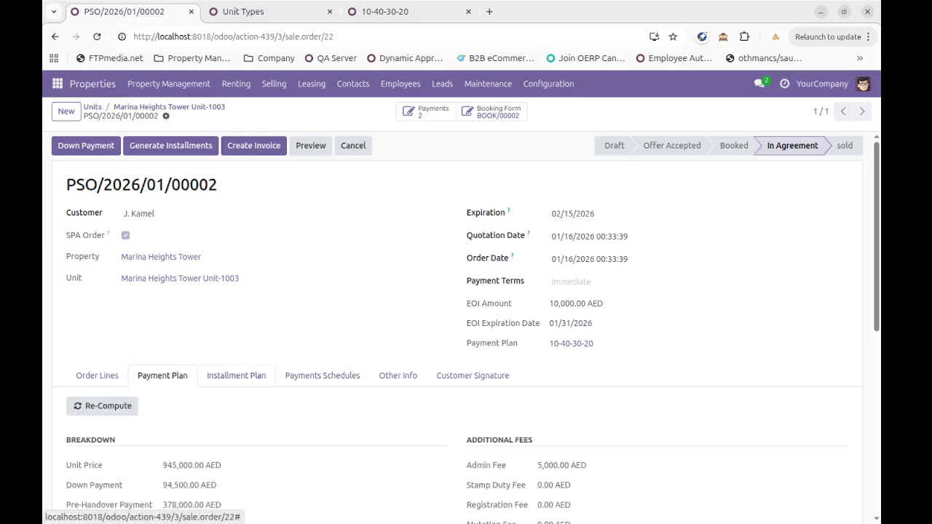
# - Create the invoice for the Down Payment line of the installment plan and open the draft
pyautogui.click(236, 376)
pyautogui.click(761, 421)
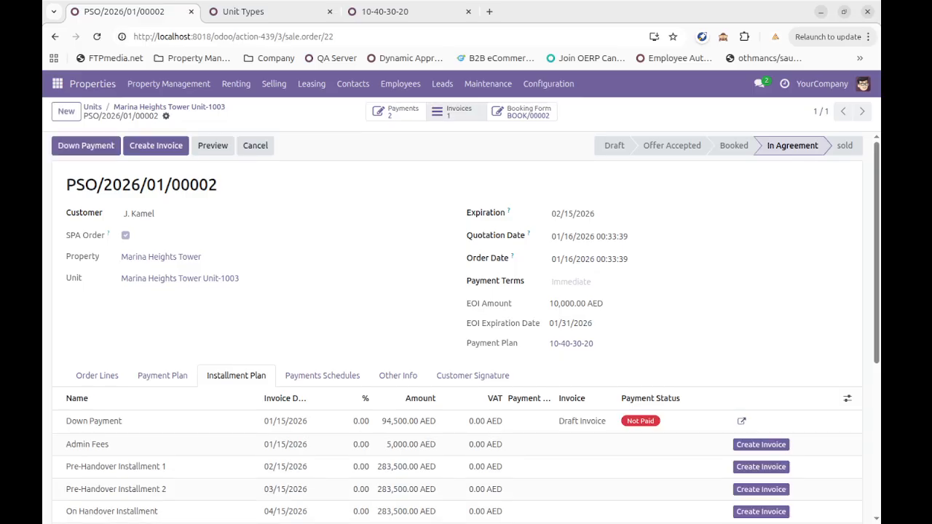
pyautogui.click(454, 111)
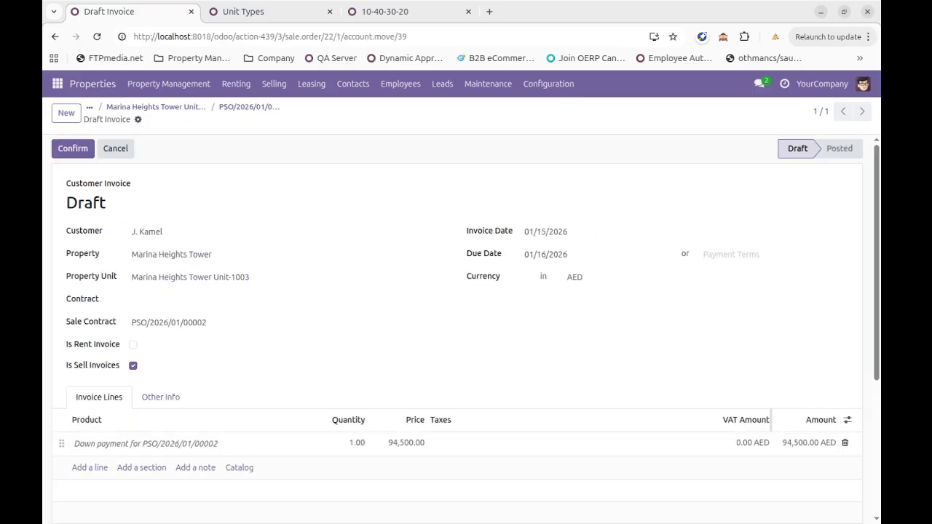
# - Confirm the down payment invoice and register its 94,500 AED payment with the Bank journal and Manual Payment method
pyautogui.click(72, 147)
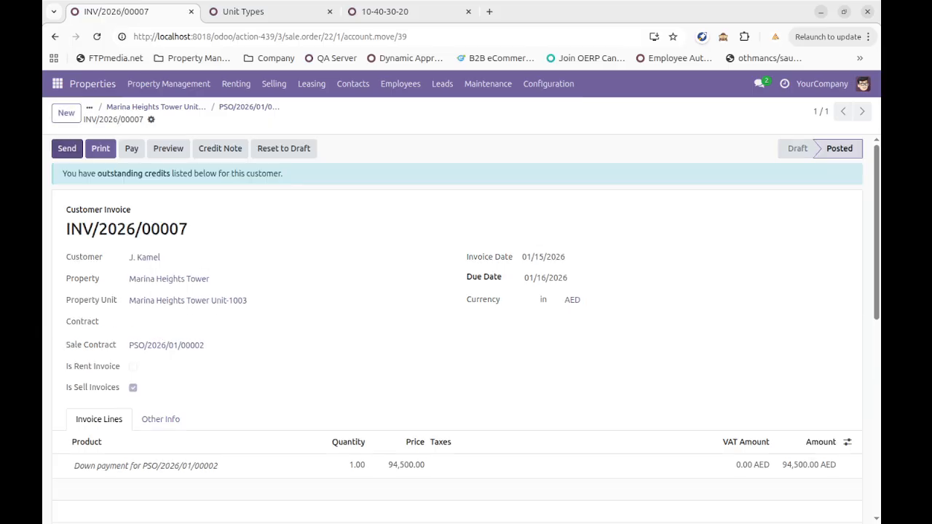
pyautogui.click(131, 148)
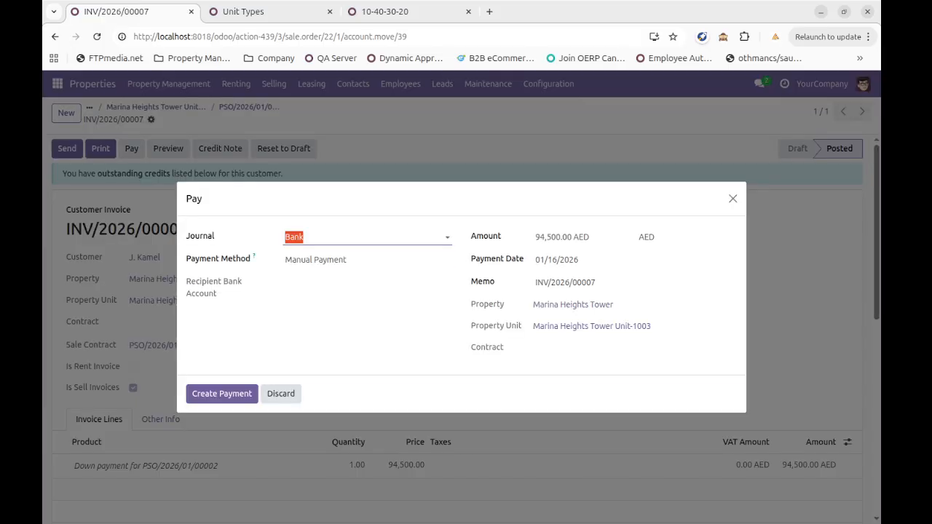
pyautogui.click(221, 393)
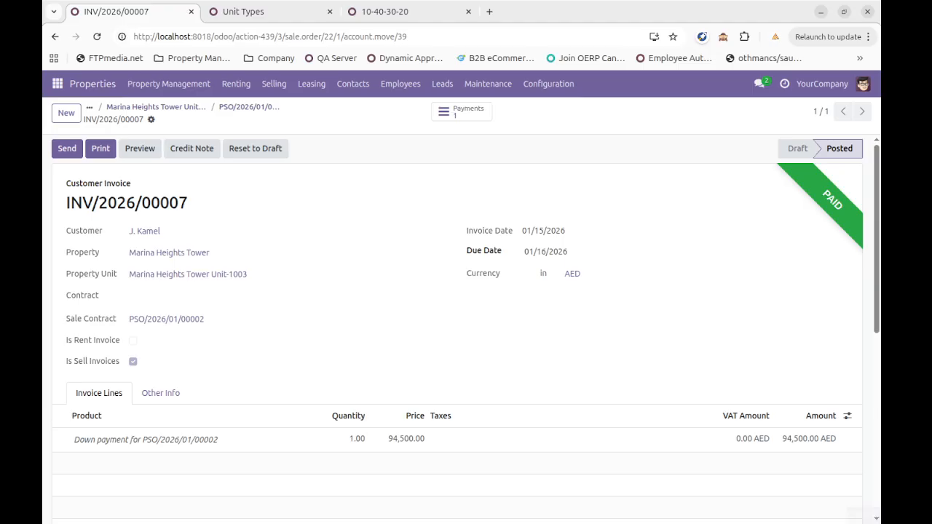
# - Return to the sales contract, list the selling invoices and open the customer's down payment invoice
pyautogui.click(248, 106)
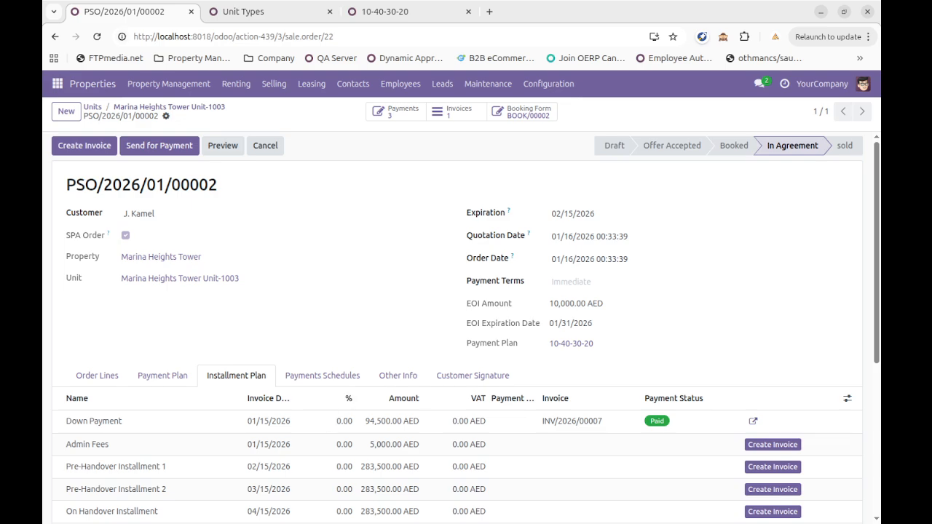
pyautogui.click(274, 84)
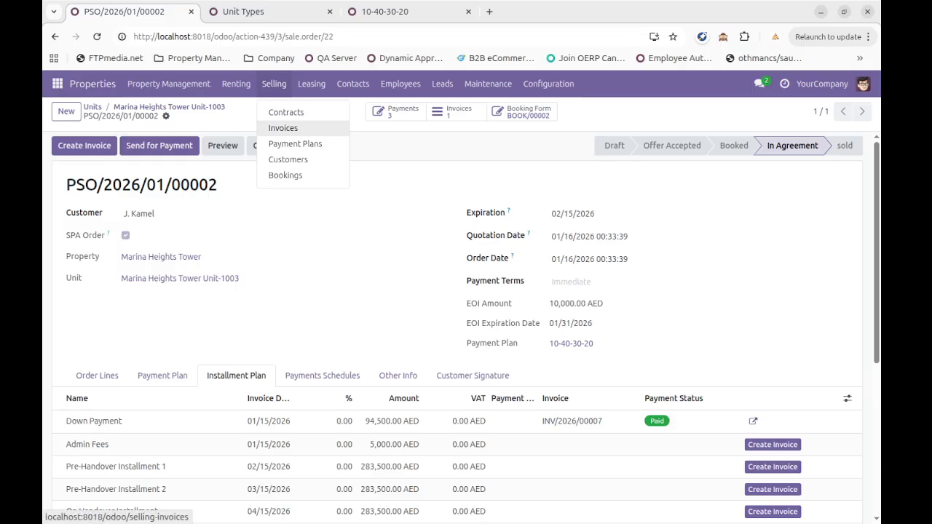
pyautogui.click(282, 128)
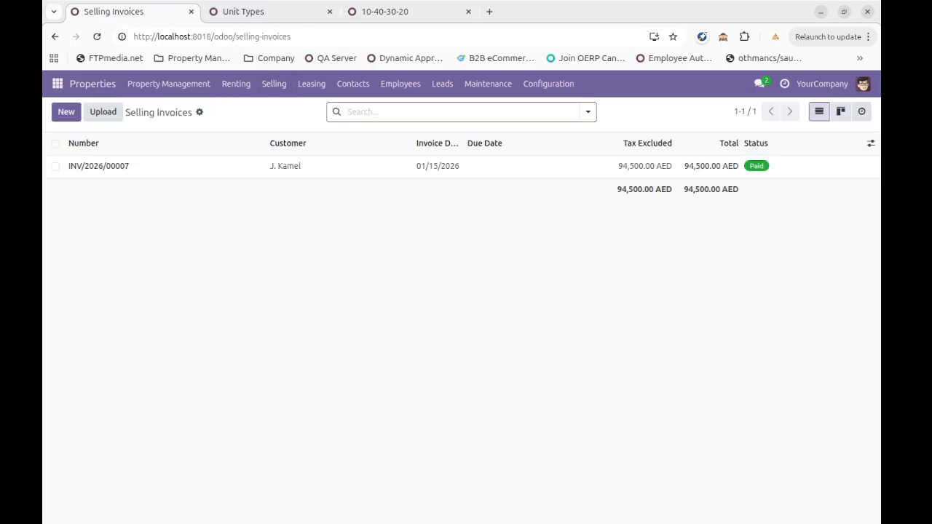
pyautogui.click(274, 84)
pyautogui.click(274, 83)
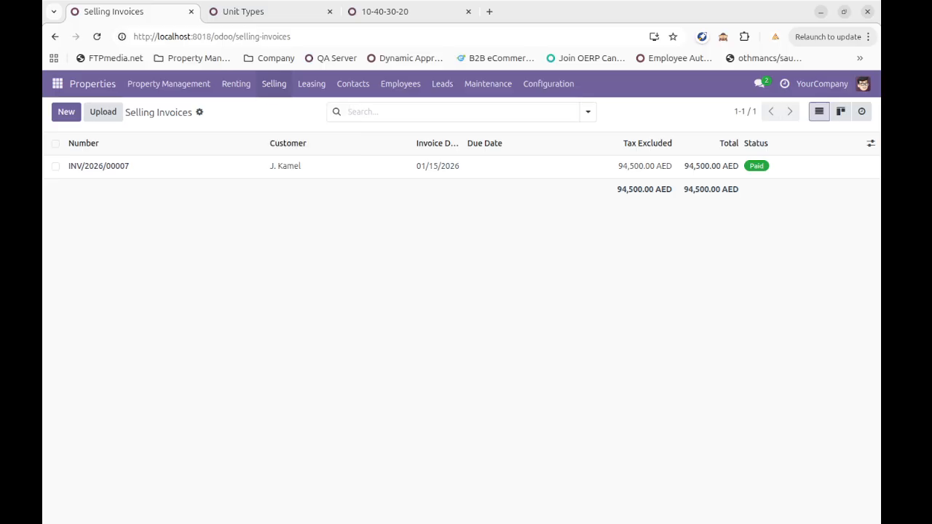
pyautogui.click(280, 166)
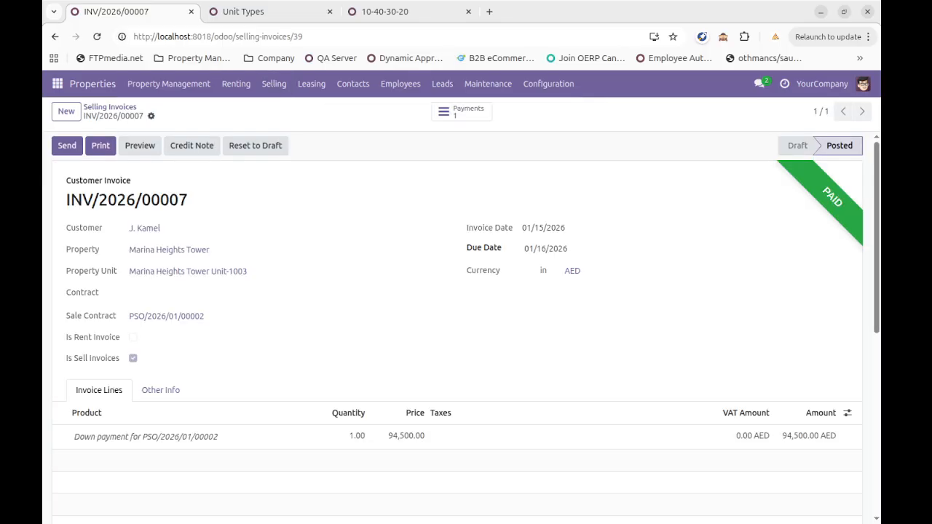
# - Open the active rental contract for Marina Heights Tower and review its property, tenant and broker details
pyautogui.click(236, 84)
pyautogui.click(247, 112)
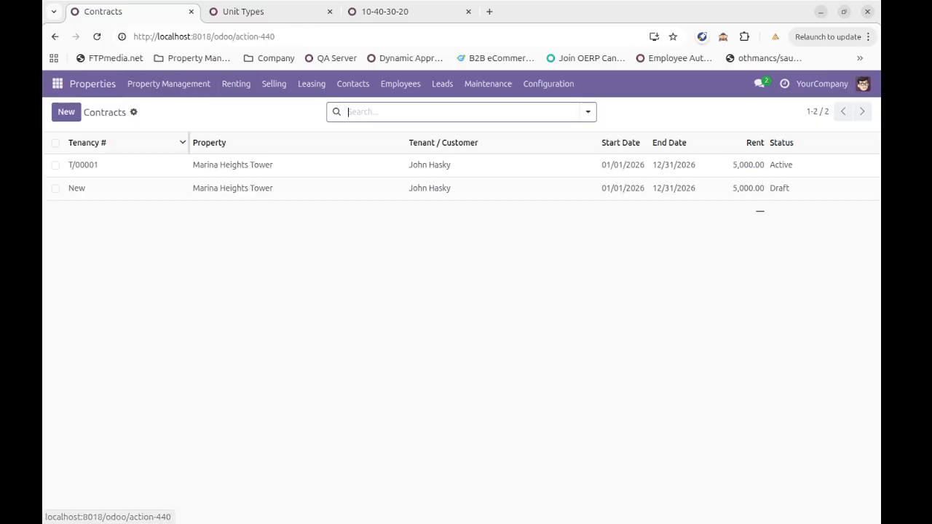
pyautogui.click(218, 166)
pyautogui.scroll(-3, 291, 400)
pyautogui.scroll(-5, 466, 327)
pyautogui.scroll(4, 466, 327)
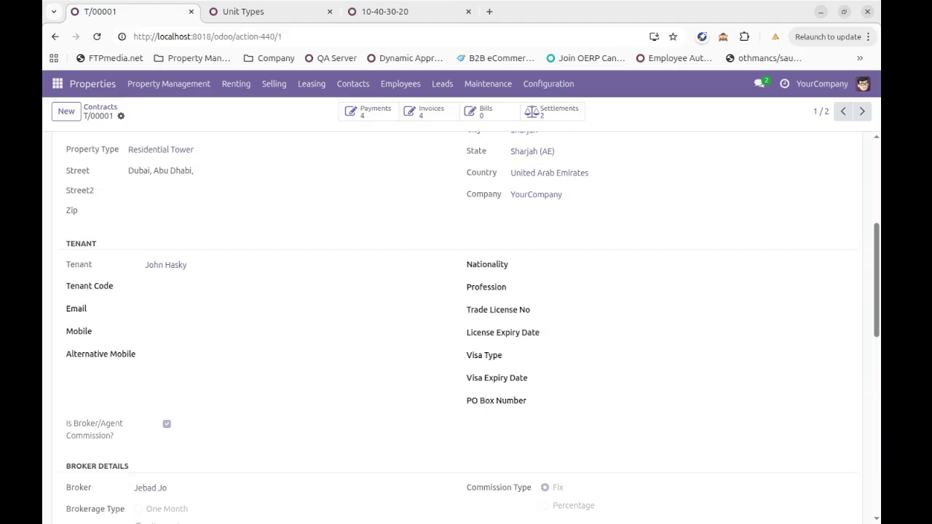
# - Open the most recent selling contract and review its order lines, payment plan and installment plan
pyautogui.click(273, 82)
pyautogui.click(284, 109)
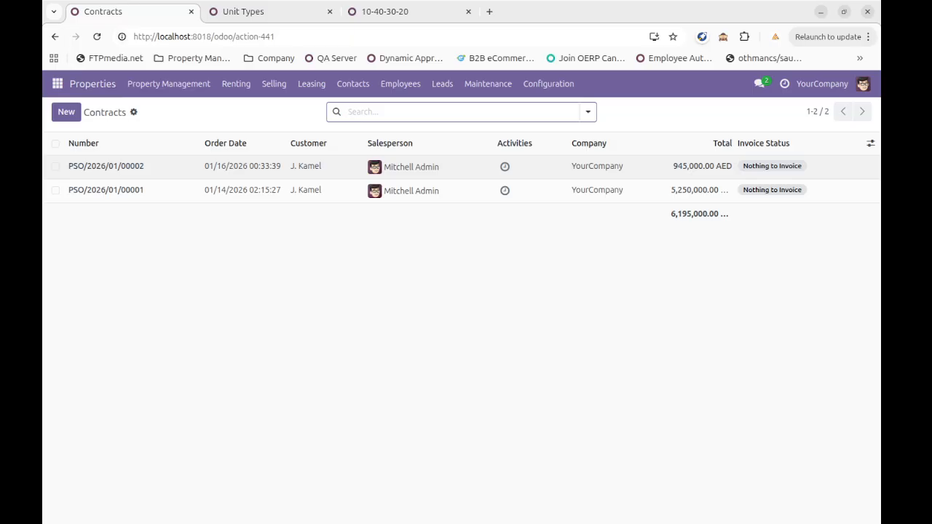
pyautogui.click(105, 166)
pyautogui.scroll(-3, 466, 327)
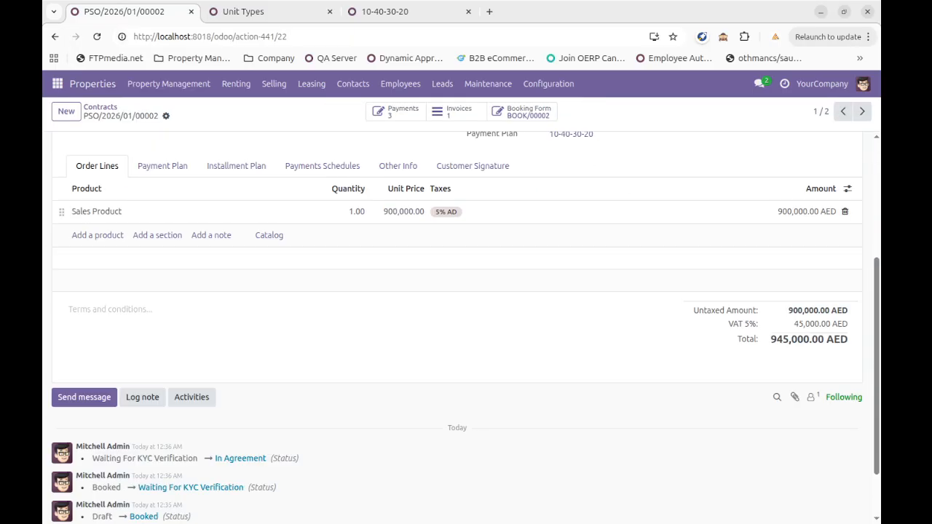
pyautogui.click(162, 166)
pyautogui.click(236, 166)
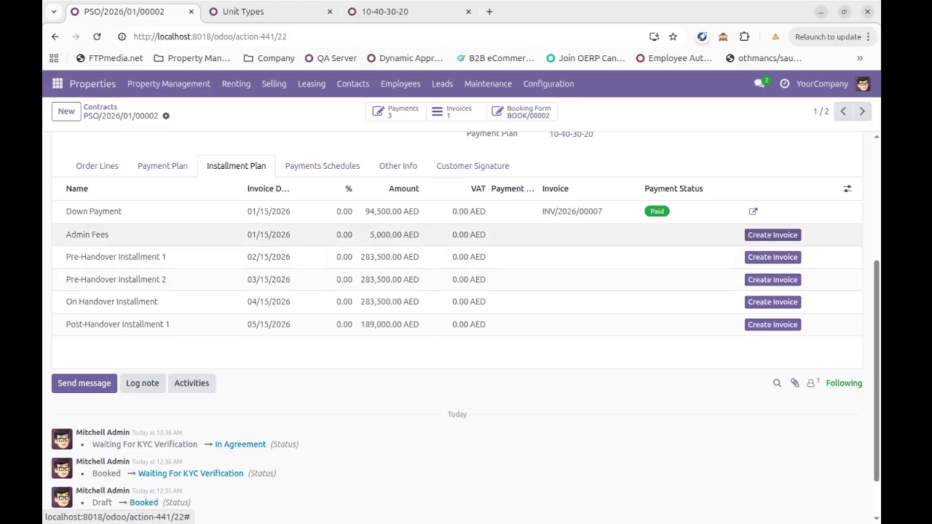
pyautogui.scroll(3, 466, 328)
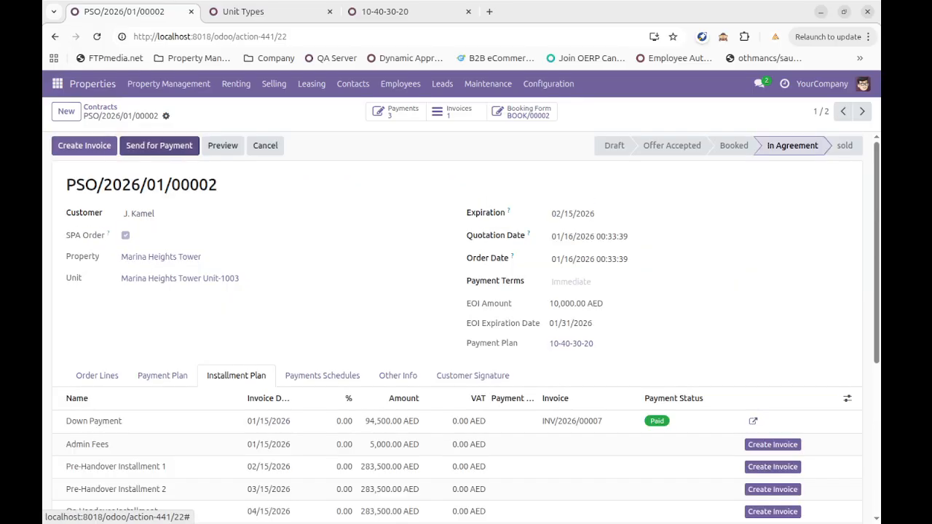
# - Try to send the sales contract for payment
pyautogui.click(159, 144)
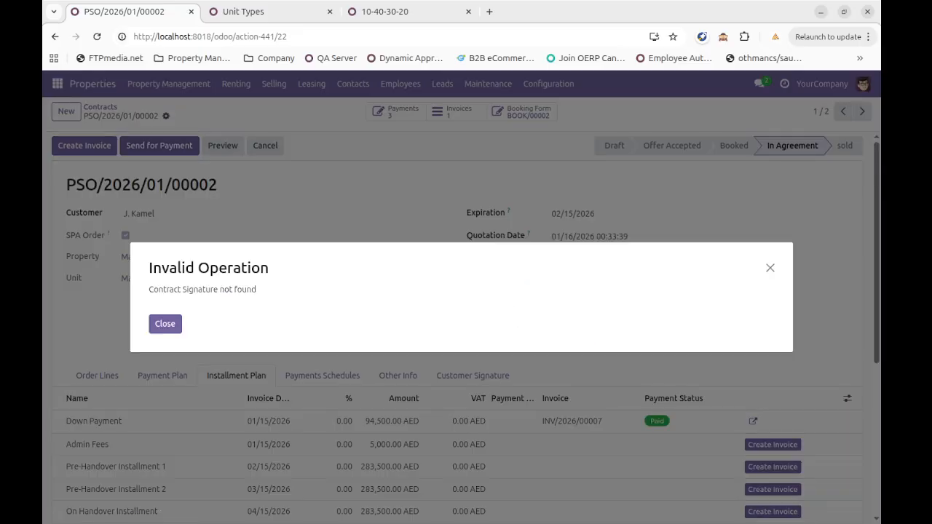
pyautogui.click(165, 323)
pyautogui.click(158, 145)
pyautogui.click(164, 323)
# - Draw a handwritten customer signature in the Signature field of the sales contract
pyautogui.click(473, 375)
pyautogui.scroll(-2, 472, 375)
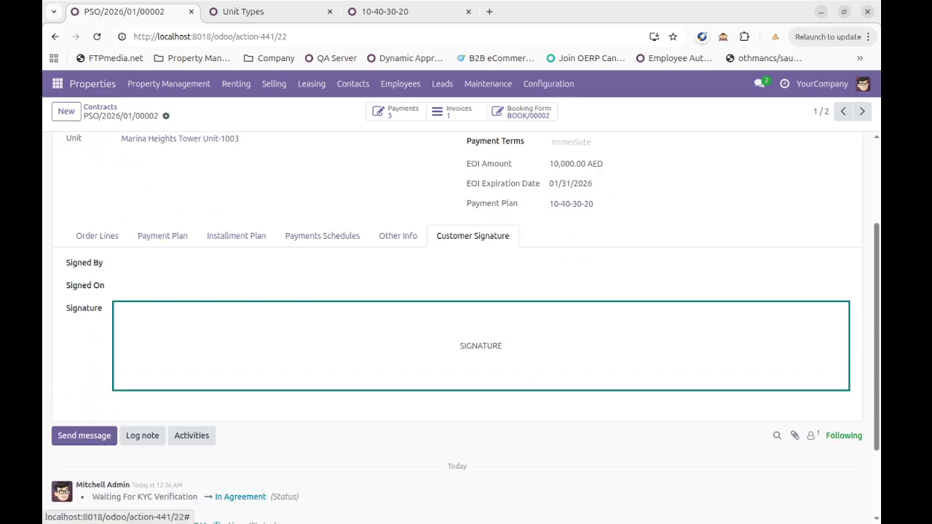
pyautogui.click(477, 342)
pyautogui.moveTo(305, 287)
pyautogui.mouseDown()
pyautogui.moveTo(319, 310)
pyautogui.moveTo(390, 311)
pyautogui.moveTo(368, 314)
pyautogui.mouseUp()
pyautogui.click(217, 457)
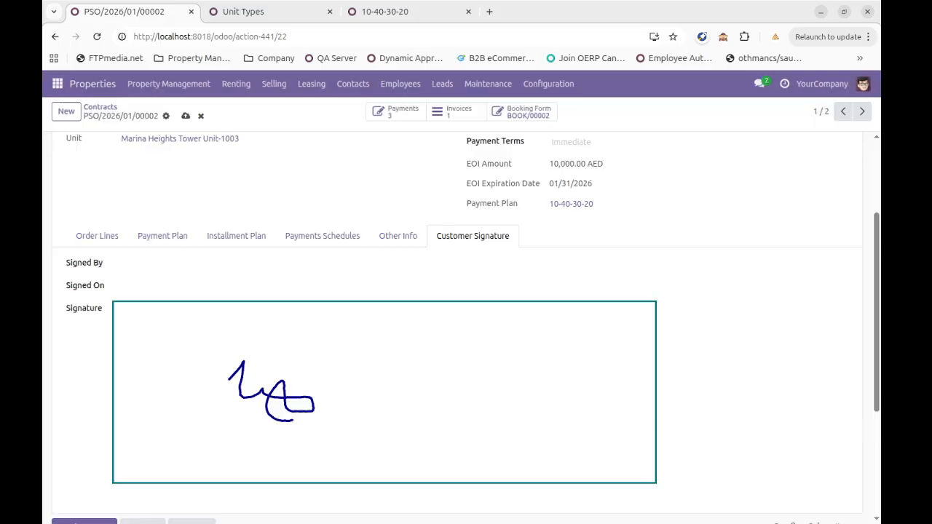
# - Copy the contract customer's name into the Signed By field of the customer signature
pyautogui.click(117, 263)
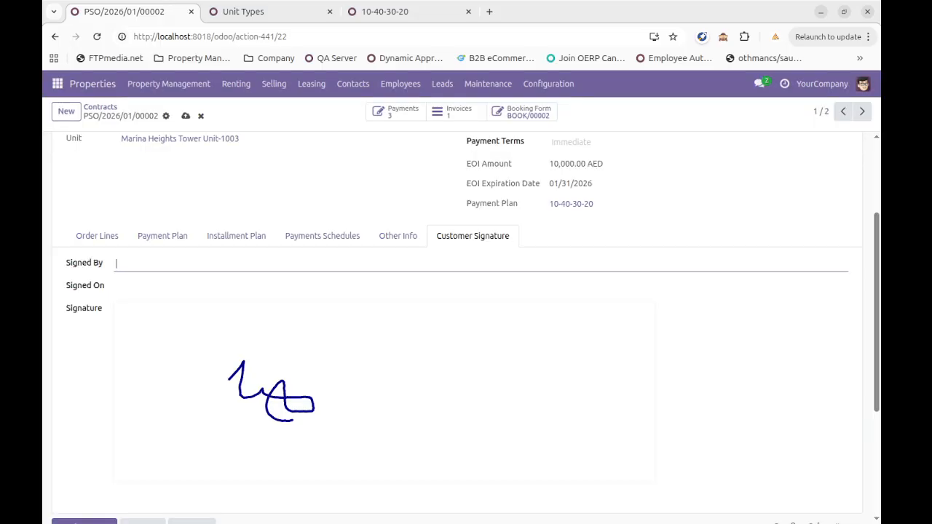
pyautogui.scroll(3, 466, 328)
pyautogui.click(157, 214)
pyautogui.hotkey('ctrl', 'c')
pyautogui.click(156, 404)
pyautogui.hotkey('ctrl', 'v')
# - Set the Signed On date to 01/29/2026 00:00:00 and send the contract for payment
pyautogui.click(157, 426)
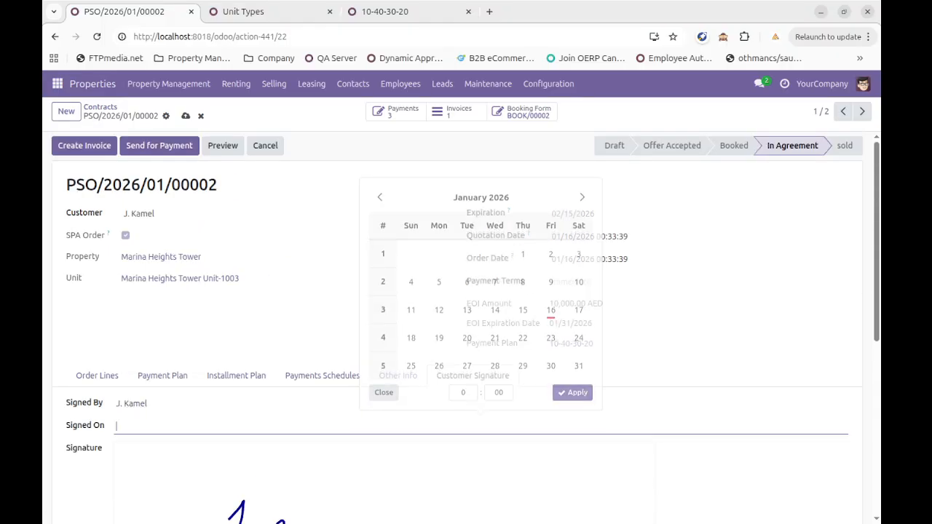
pyautogui.click(522, 370)
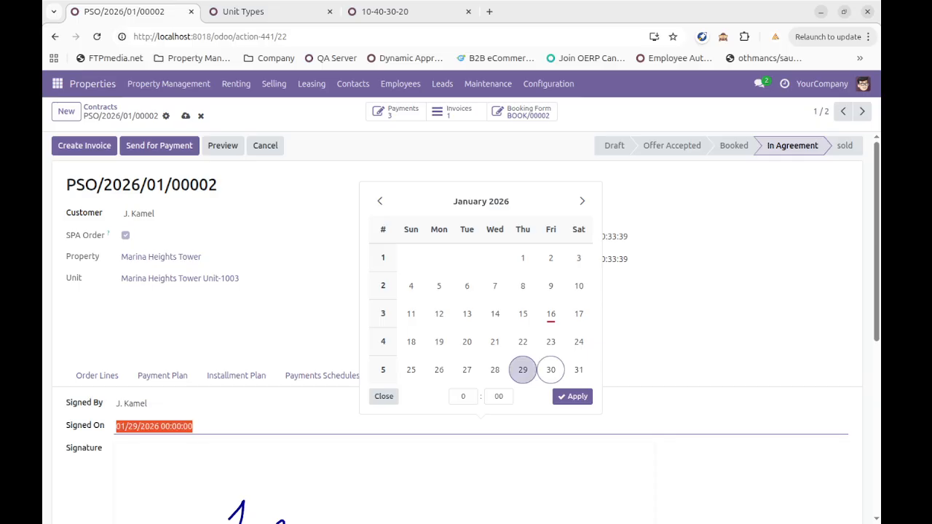
pyautogui.click(572, 396)
pyautogui.click(158, 145)
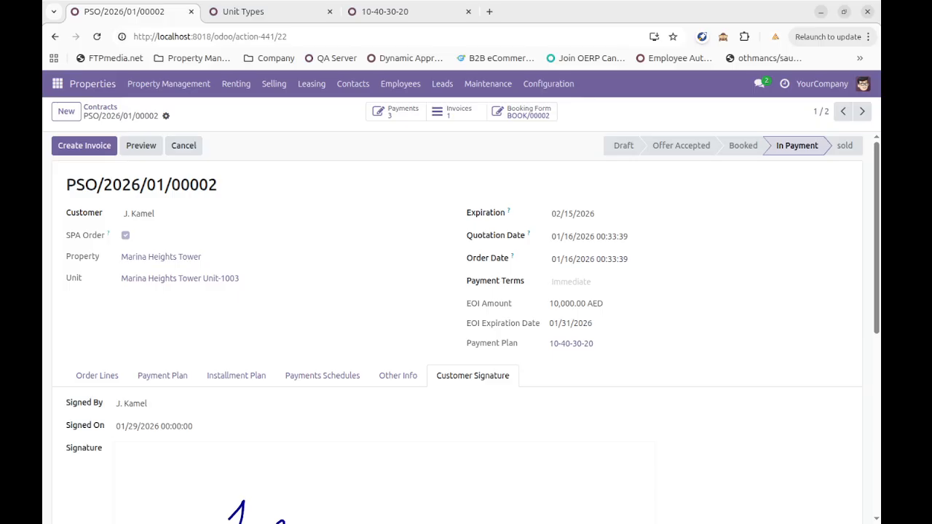
# - Create invoices for the installment plan's Admin Fees, both Pre-Handover Installments, On Handover Installment and Post-Handover Installment 1
pyautogui.scroll(-2, 457, 327)
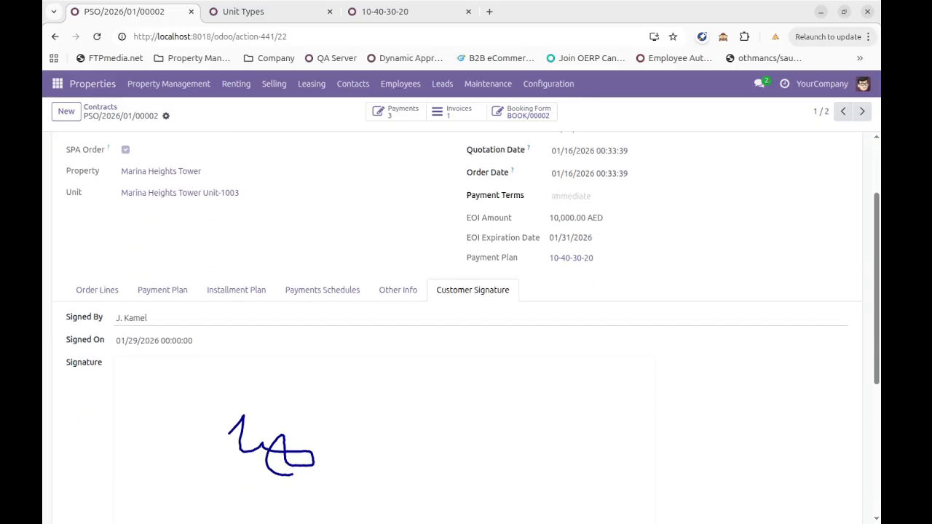
pyautogui.scroll(-2, 457, 328)
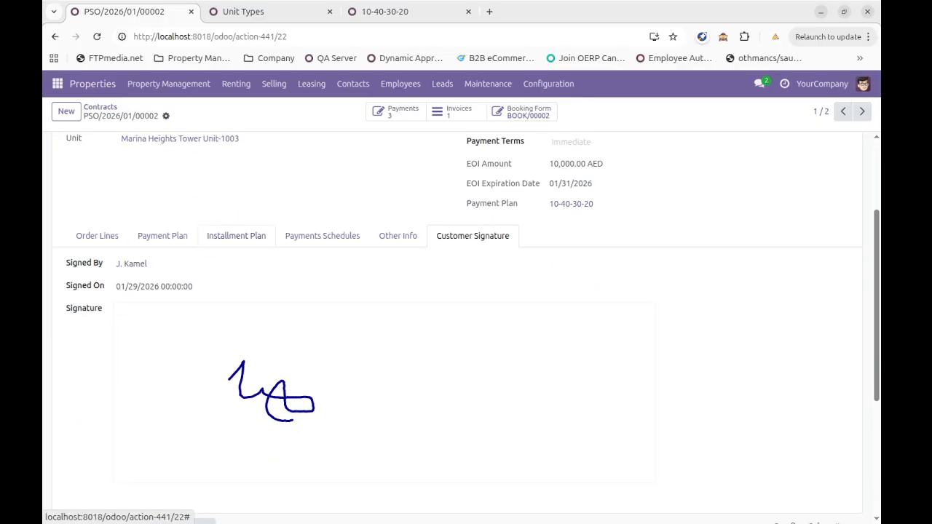
pyautogui.click(236, 236)
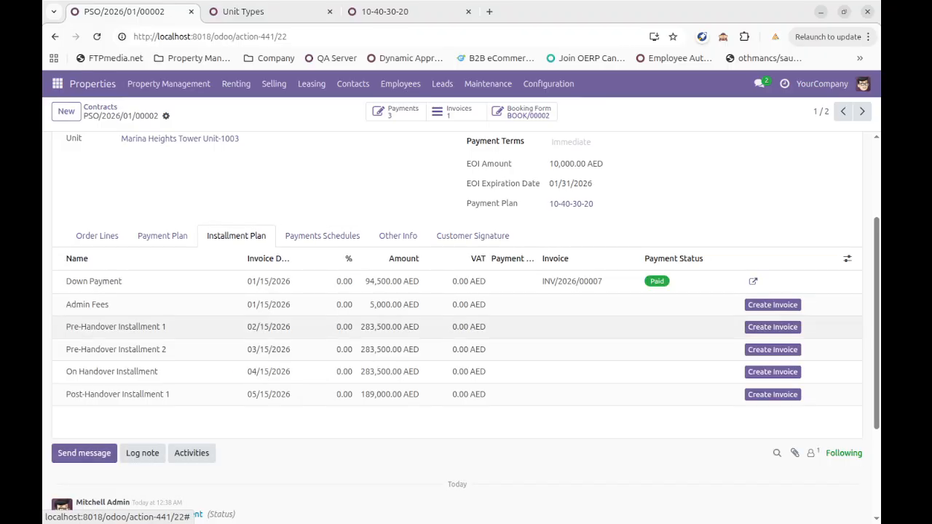
pyautogui.click(772, 304)
pyautogui.click(773, 327)
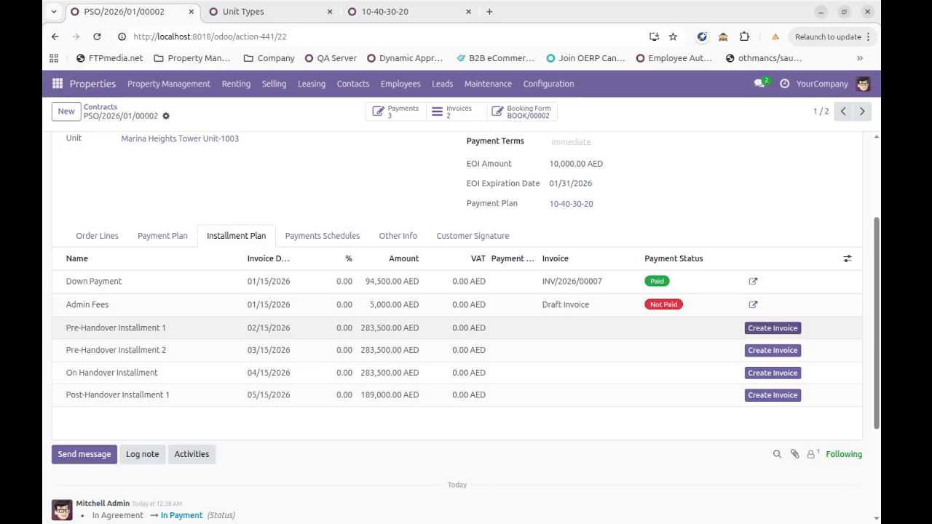
pyautogui.click(772, 350)
pyautogui.click(773, 374)
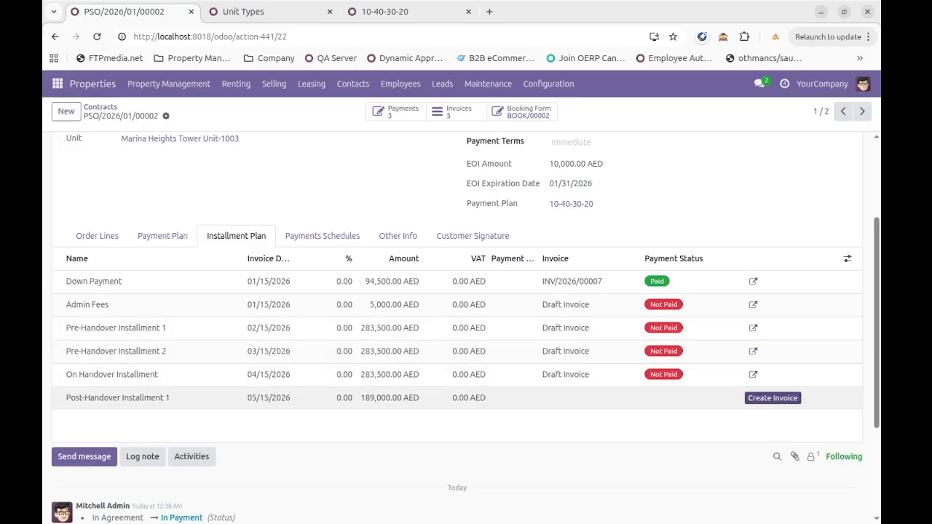
pyautogui.click(772, 397)
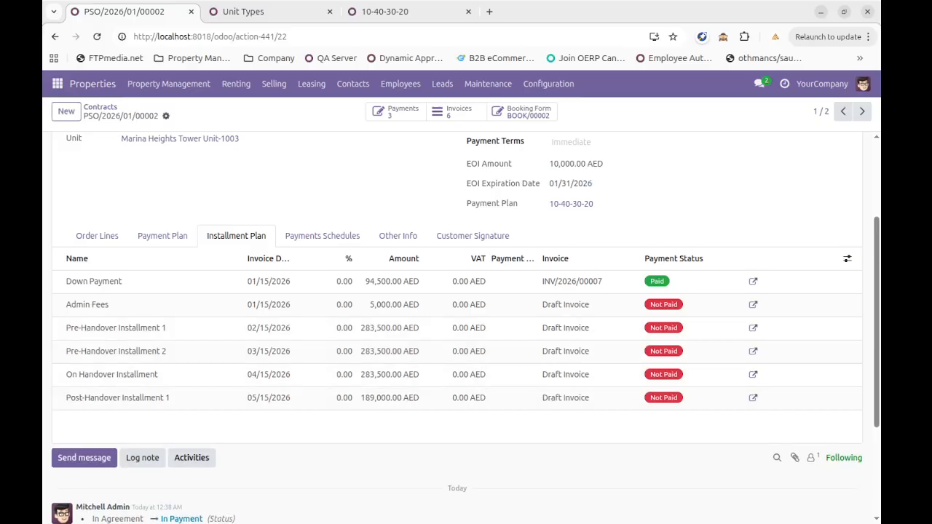
# - Open the Admin Fees draft invoice, confirm it and register its 5,000 AED payment
pyautogui.click(753, 304)
pyautogui.click(73, 145)
pyautogui.click(131, 145)
pyautogui.click(221, 393)
# - Return to the contract, confirm the Pre-Handover Installment 1 invoice and register its 283,500 AED payment
pyautogui.click(164, 107)
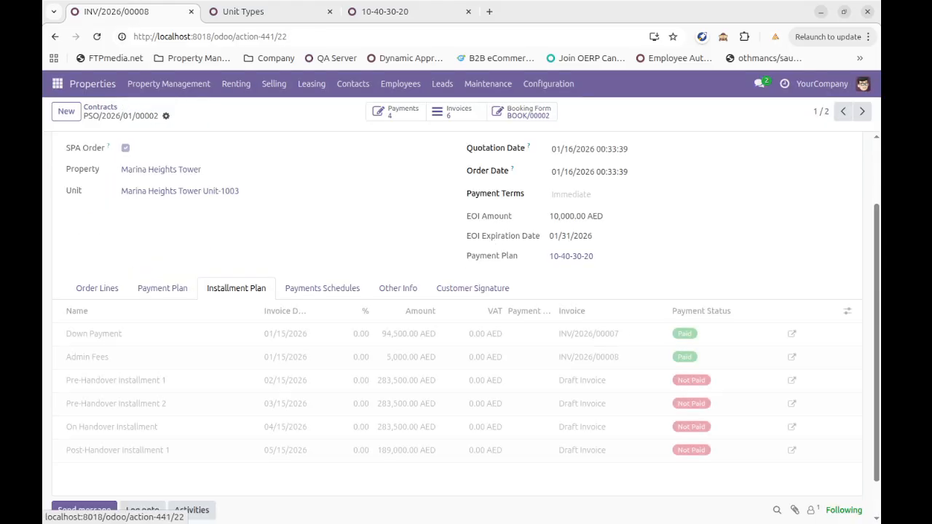
pyautogui.click(791, 380)
pyautogui.click(73, 145)
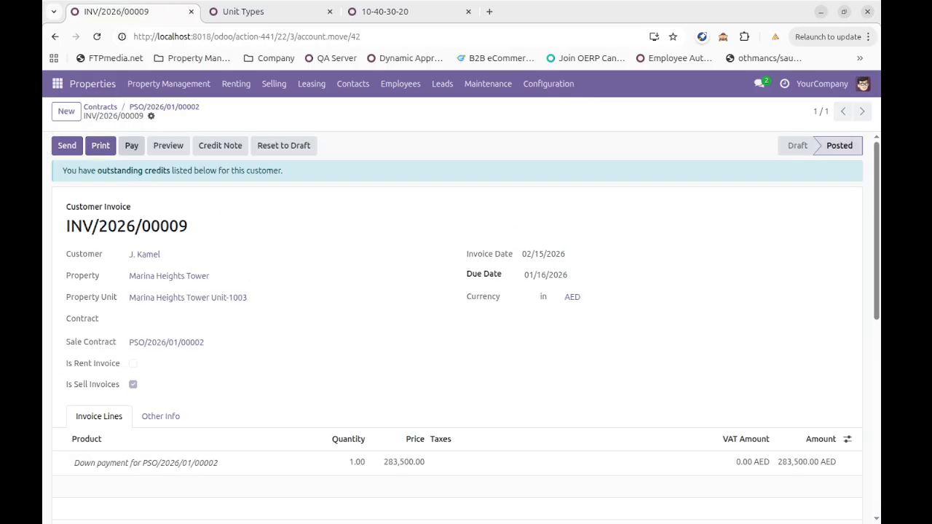
pyautogui.click(131, 145)
pyautogui.click(221, 393)
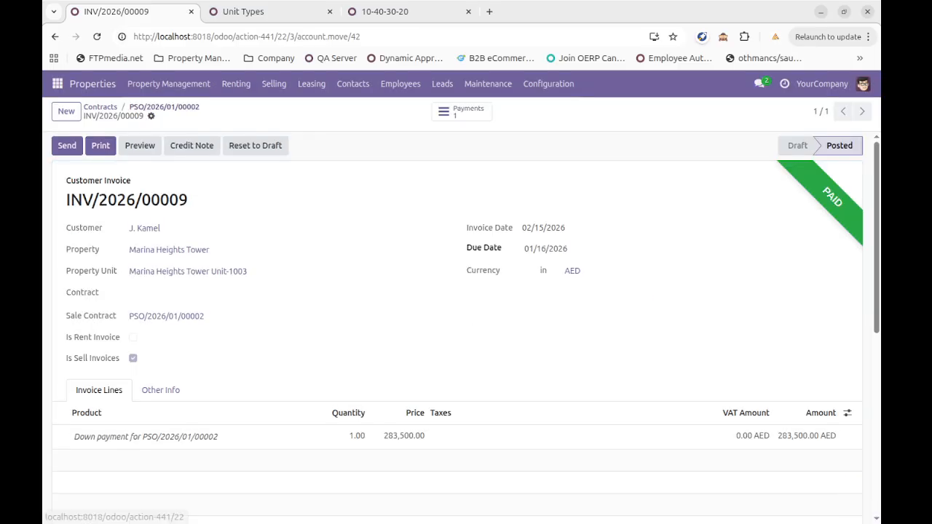
# - Return to the contract, confirm the Pre-Handover Installment 2 invoice and register its 283,500 AED payment
pyautogui.click(164, 107)
pyautogui.click(791, 403)
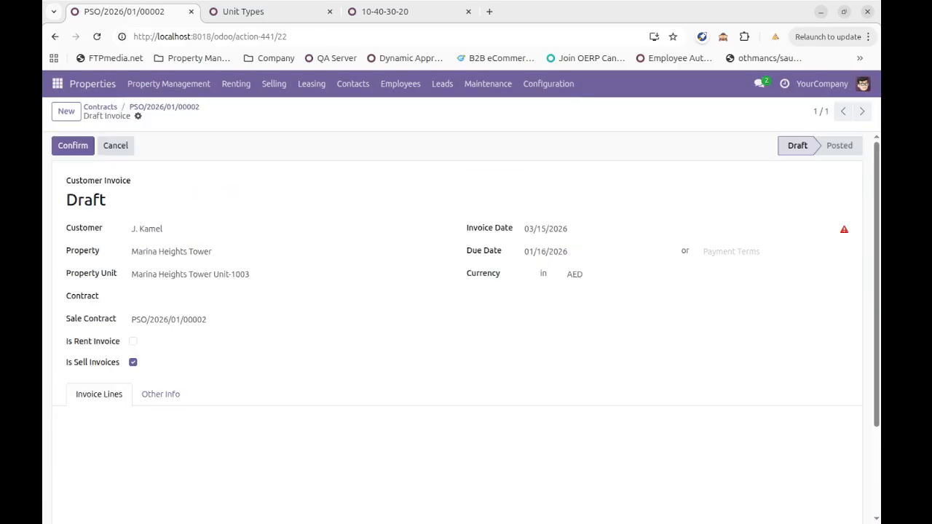
pyautogui.click(72, 145)
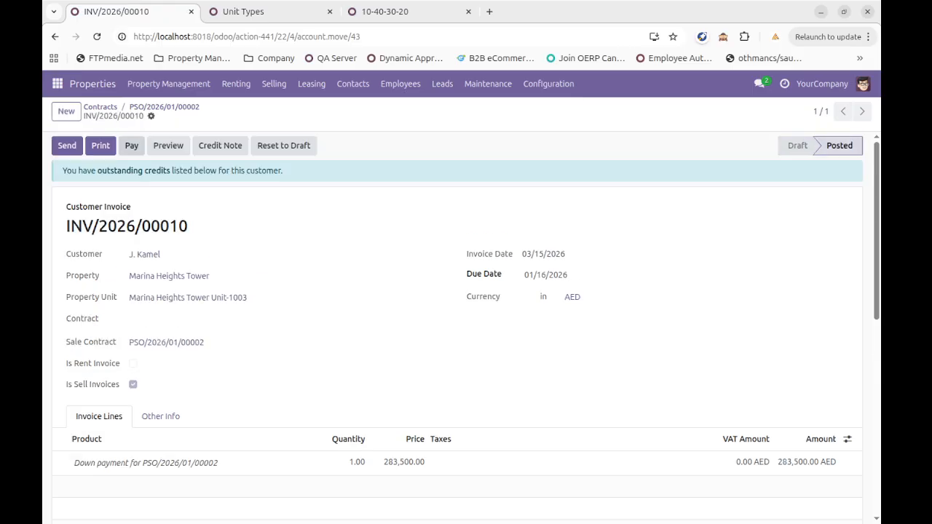
pyautogui.click(131, 146)
pyautogui.click(221, 395)
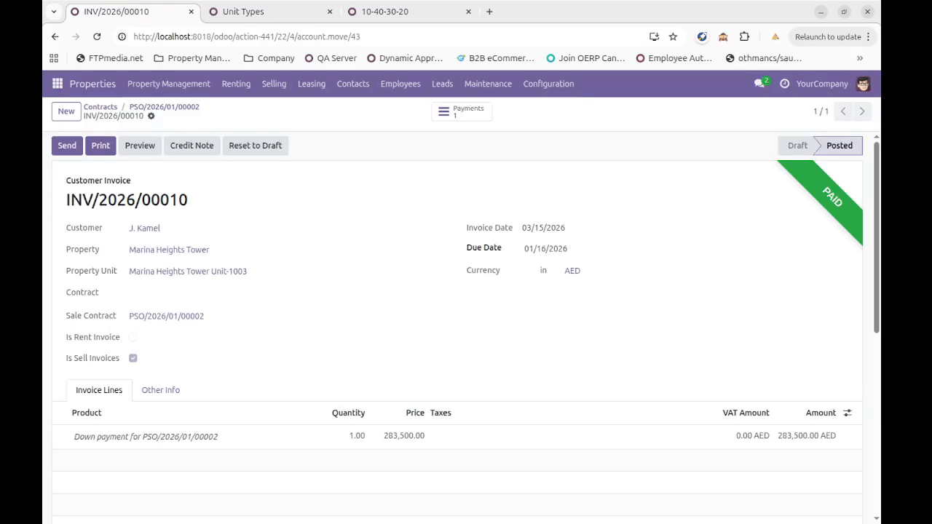
# - Return to the contract, confirm the On Handover Installment invoice and register its 283,500 AED payment
pyautogui.click(164, 106)
pyautogui.click(792, 428)
pyautogui.click(73, 146)
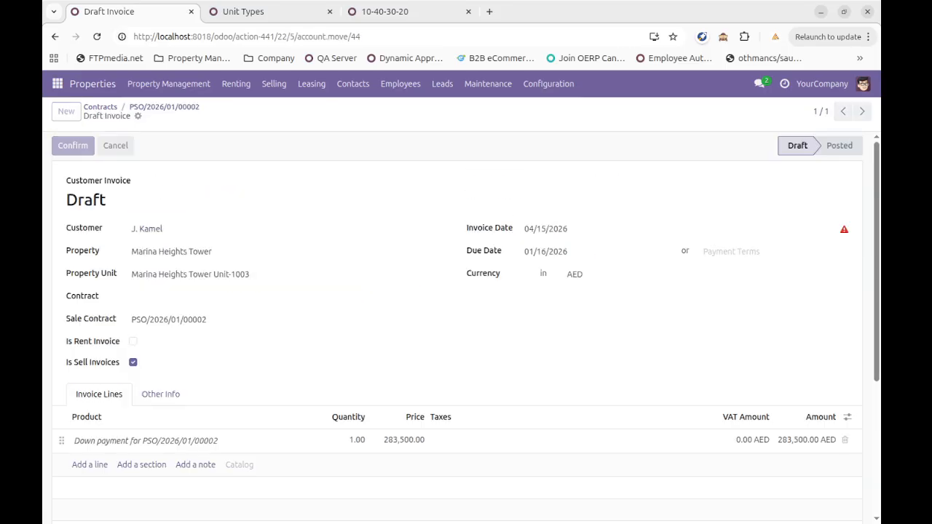
pyautogui.click(131, 145)
pyautogui.click(221, 395)
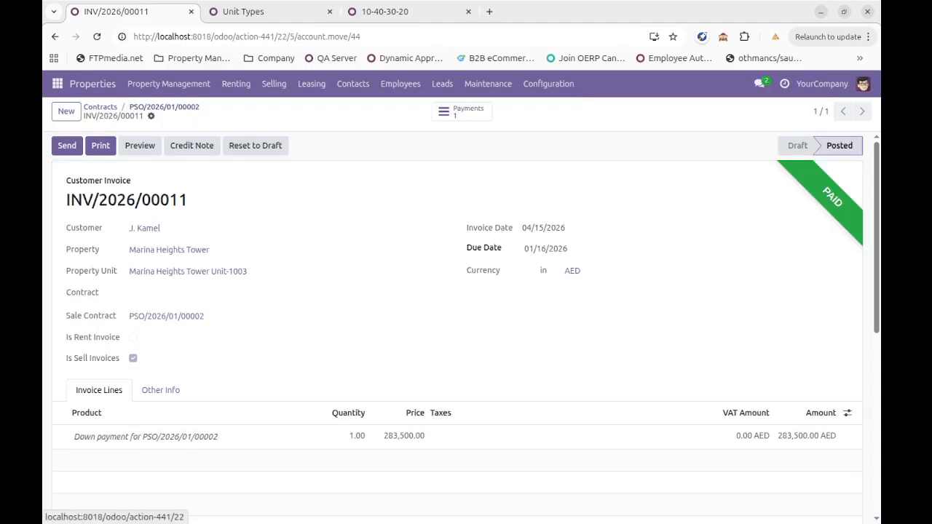
# - Confirm the Post-Handover Installment 1 invoice, register its 189,000 AED payment with the Bank journal and Manual Payment method, and return to the contract
pyautogui.click(153, 107)
pyautogui.click(791, 450)
pyautogui.click(71, 146)
pyautogui.click(131, 145)
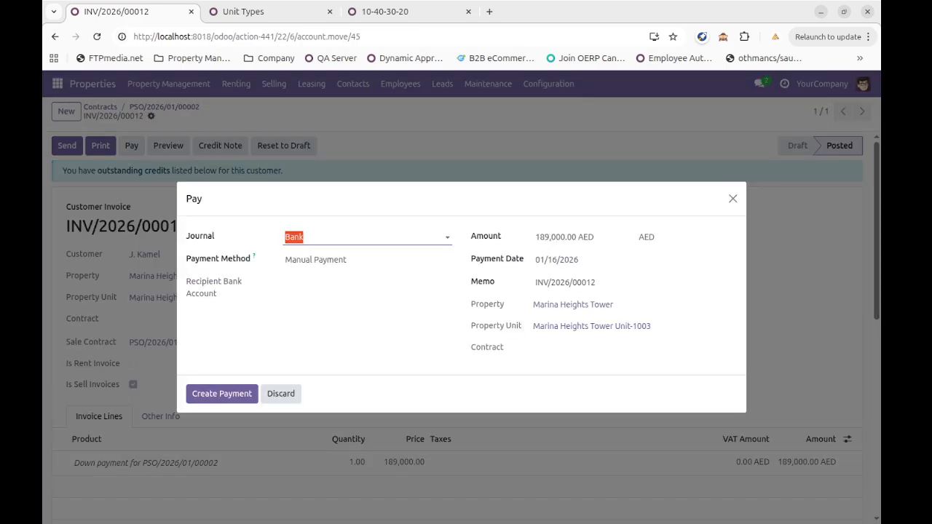
pyautogui.click(222, 395)
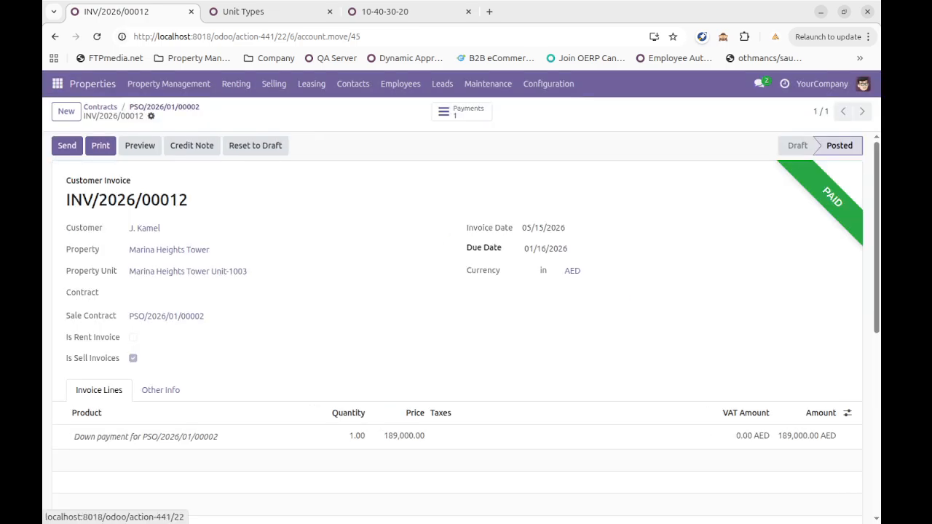
pyautogui.click(164, 107)
pyautogui.scroll(2, 219, 311)
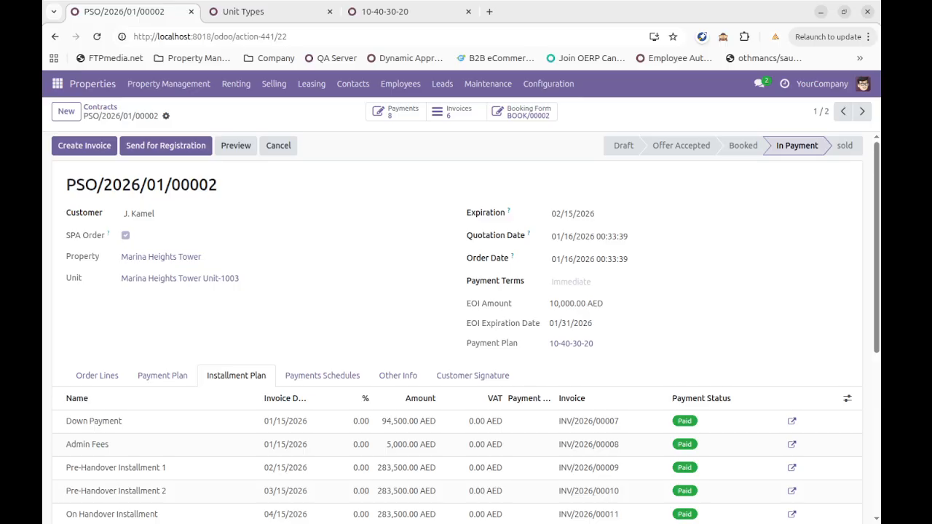
# - Send the sales contract for registration, and check the Generate Invoice options without creating an invoice
pyautogui.scroll(-2, 437, 440)
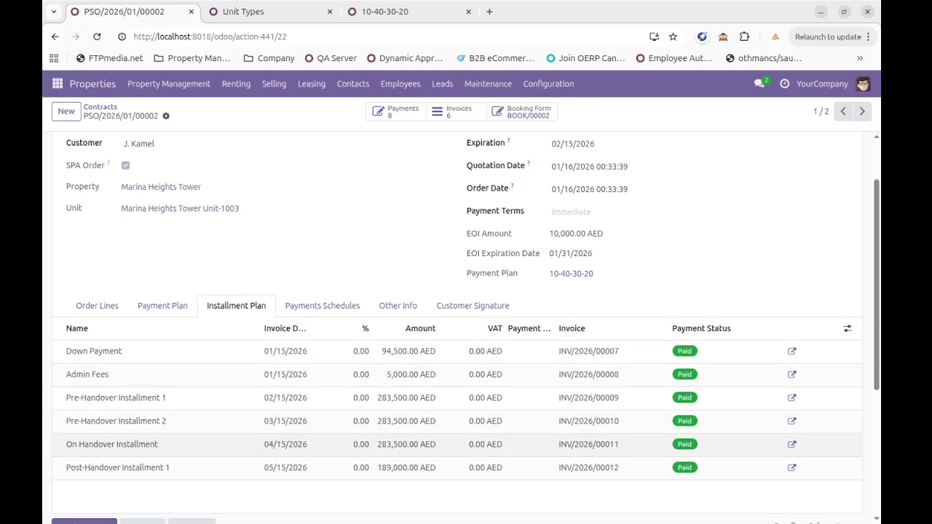
pyautogui.scroll(2, 436, 444)
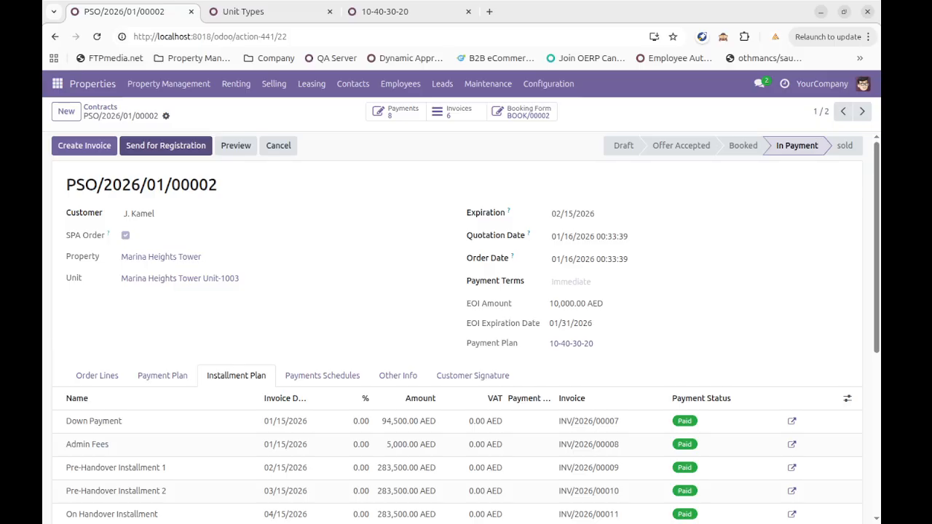
pyautogui.click(165, 144)
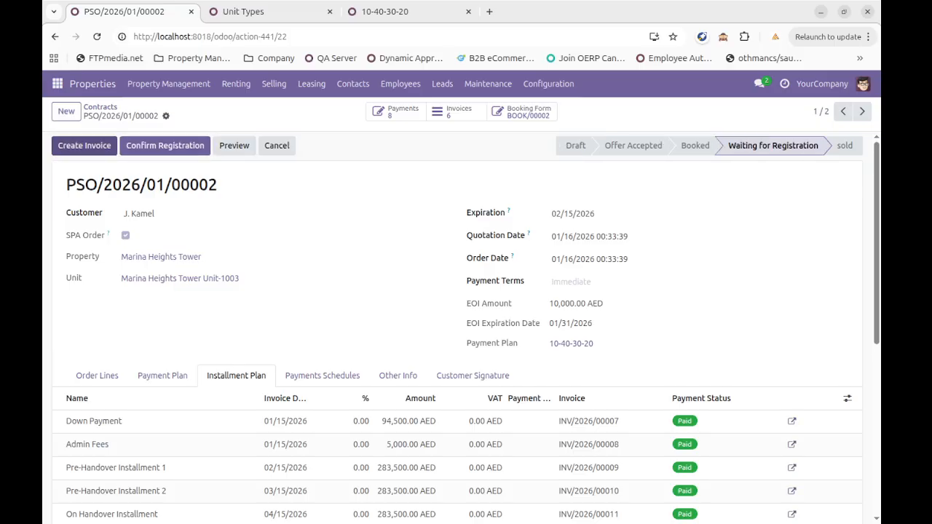
pyautogui.click(84, 144)
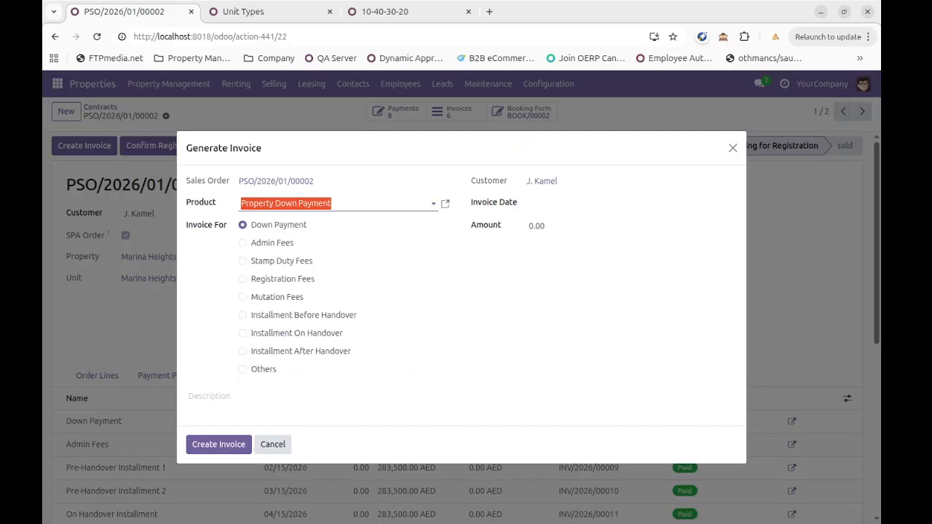
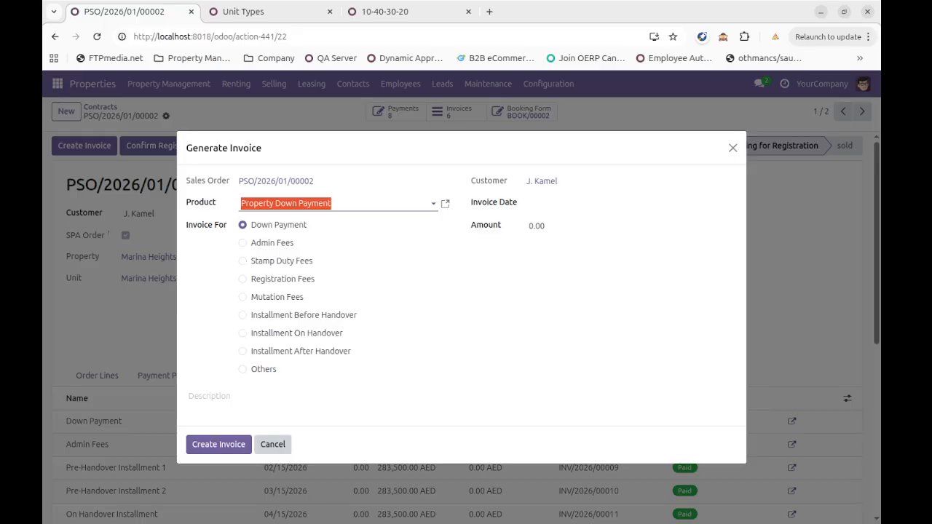
pyautogui.click(272, 444)
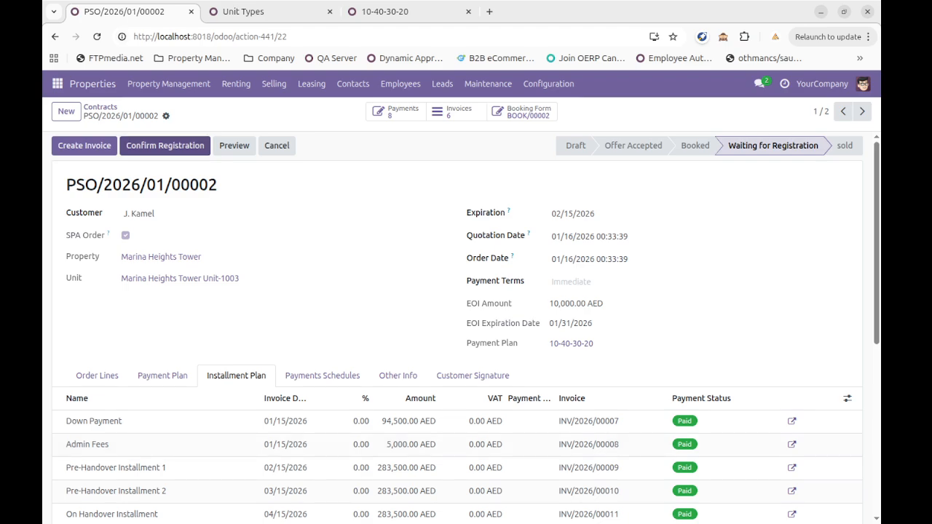
# - Confirm the contract's property registration, acknowledging that it is complete, and complete the sale
pyautogui.click(164, 145)
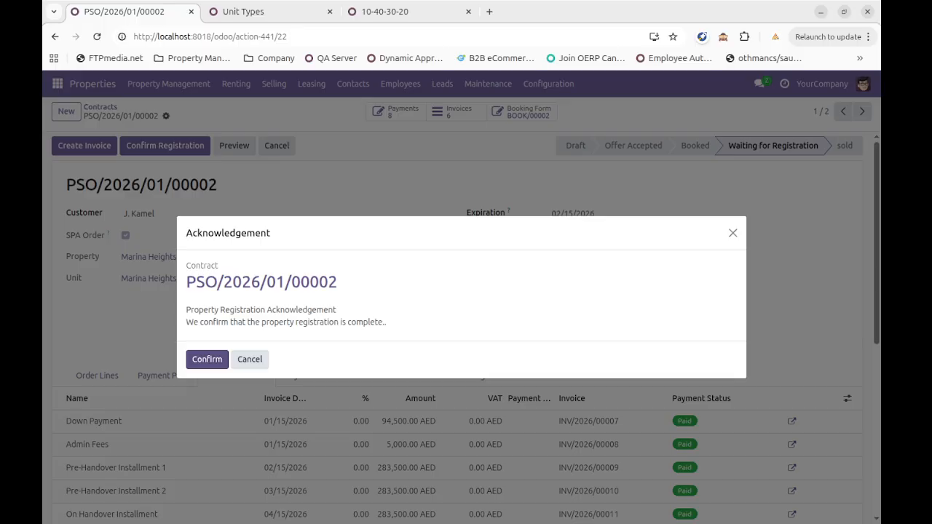
pyautogui.press('Return')
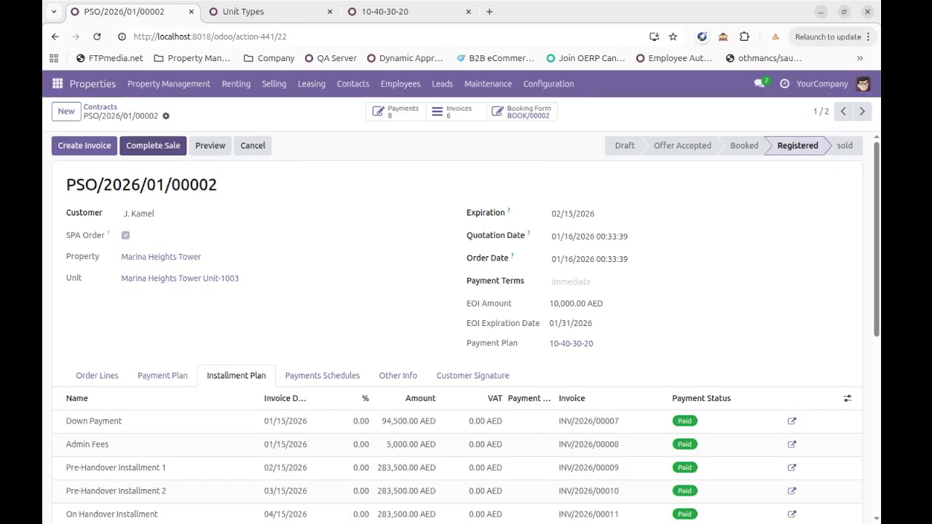
pyautogui.click(153, 145)
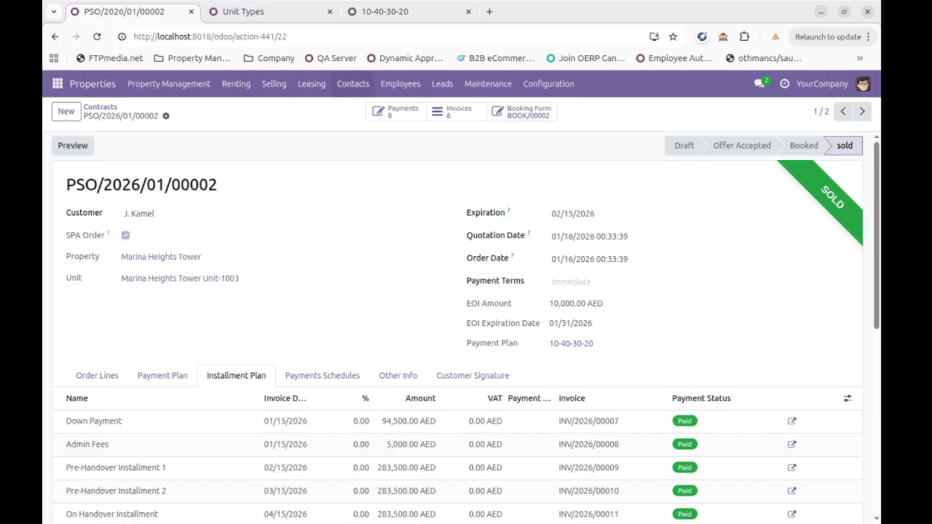
# - Look over the leasing contracts and the renting contracts
pyautogui.click(312, 84)
pyautogui.click(335, 112)
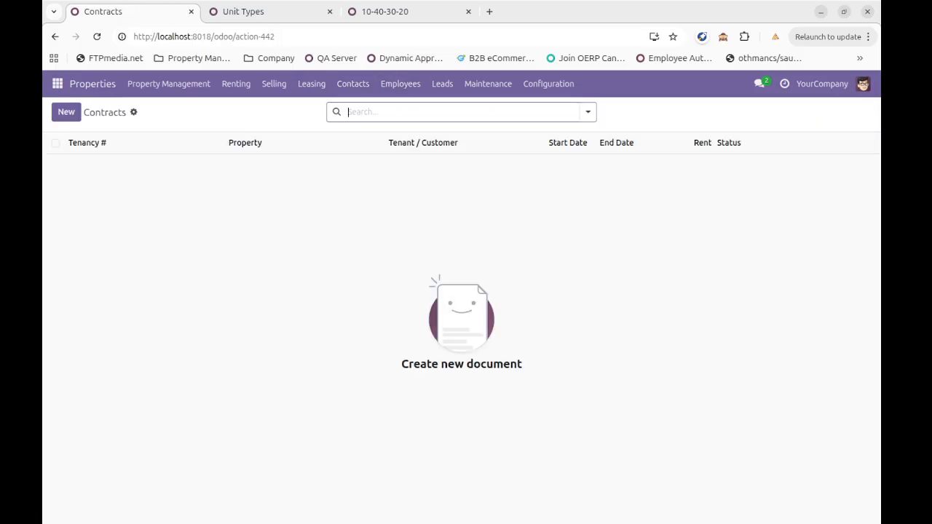
pyautogui.click(235, 83)
pyautogui.click(245, 112)
# - View the first employee's record from the employee directory and the list of leads
pyautogui.click(400, 84)
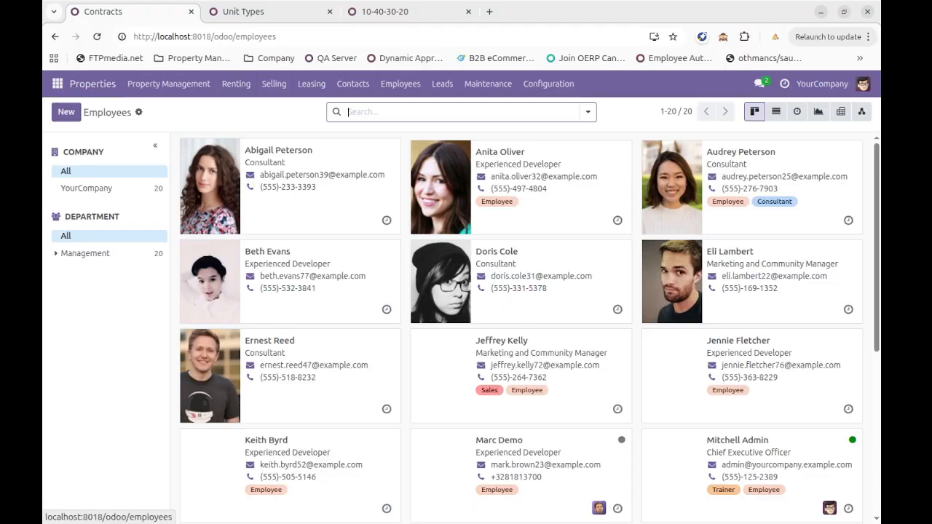
pyautogui.click(316, 191)
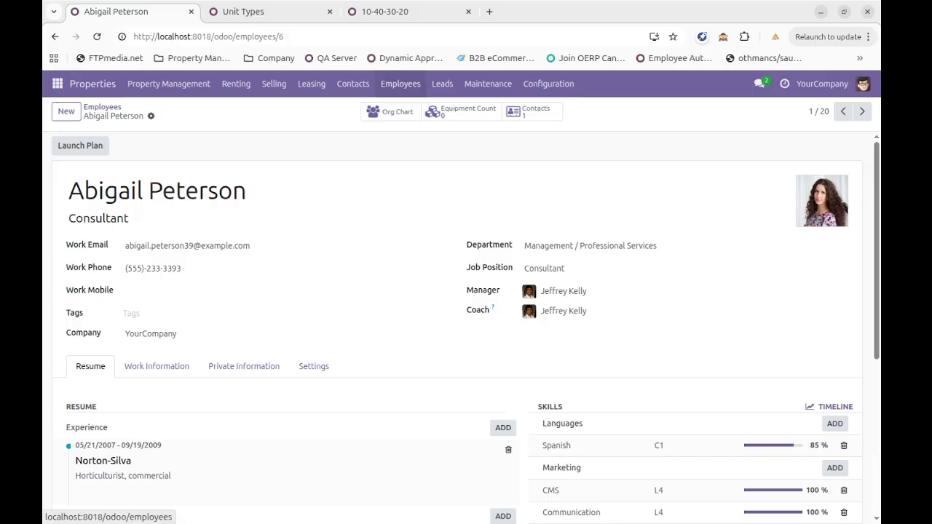
pyautogui.click(442, 84)
pyautogui.click(462, 113)
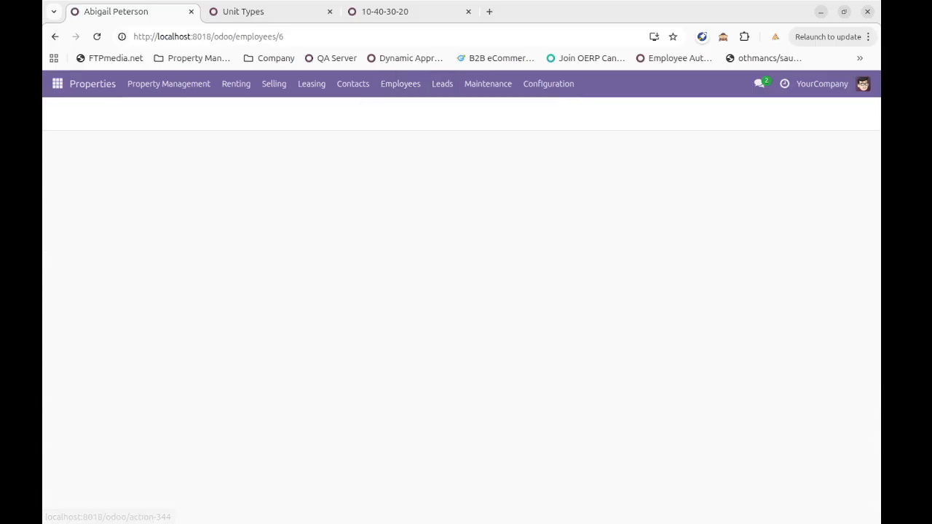
pyautogui.click(488, 84)
pyautogui.moveTo(236, 84)
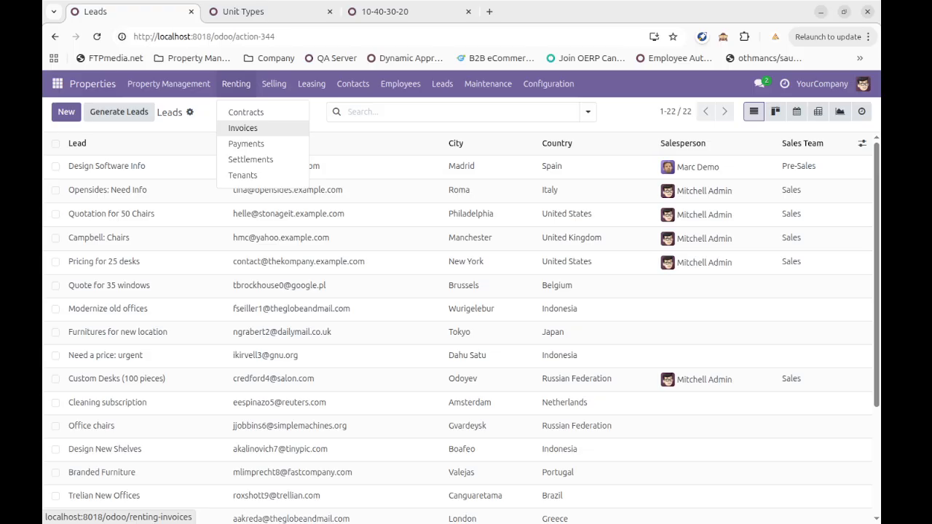
# - From unit MHT-Unit-1001, create and save a maintenance request titled "Plumbing is not working", and review its details
pyautogui.moveTo(169, 83)
pyautogui.click(142, 127)
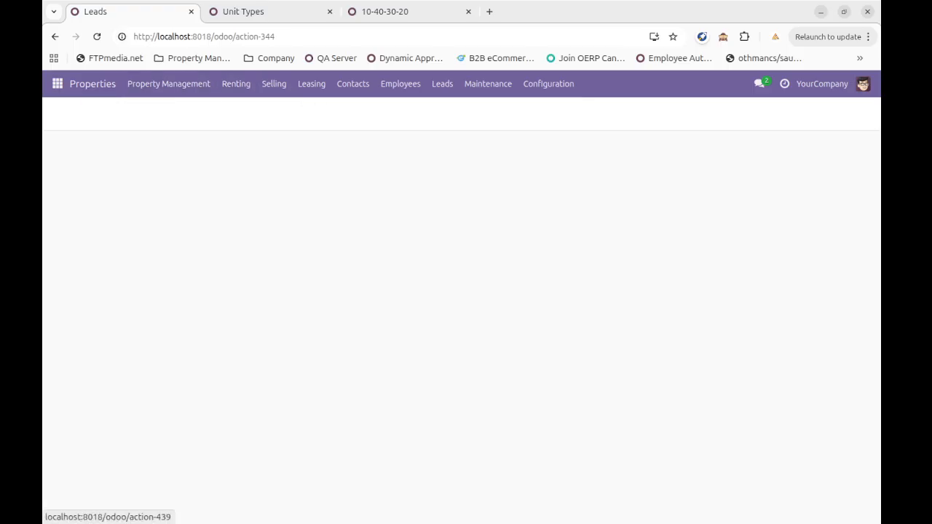
pyautogui.click(141, 181)
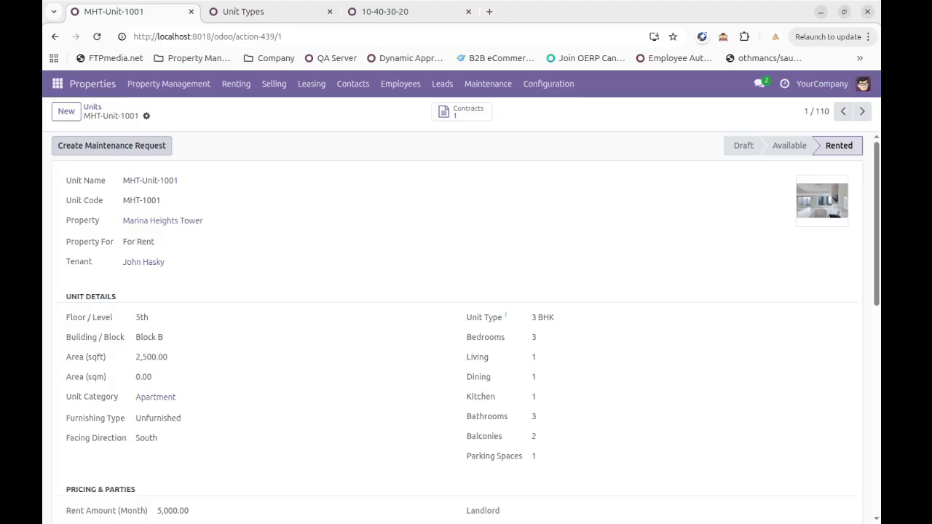
pyautogui.click(111, 146)
pyautogui.write('Plumbun')
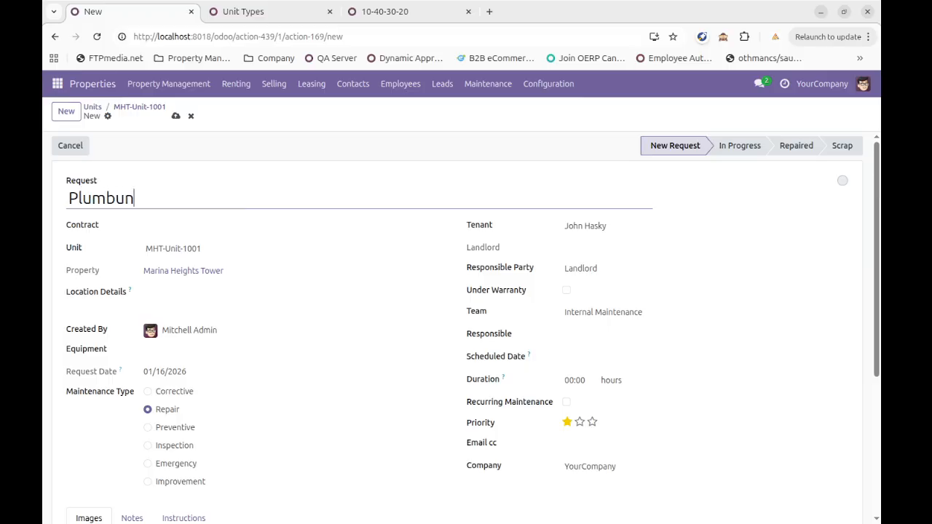
pyautogui.press('BackSpace')
pyautogui.press('BackSpace')
pyautogui.write('ing is not working')
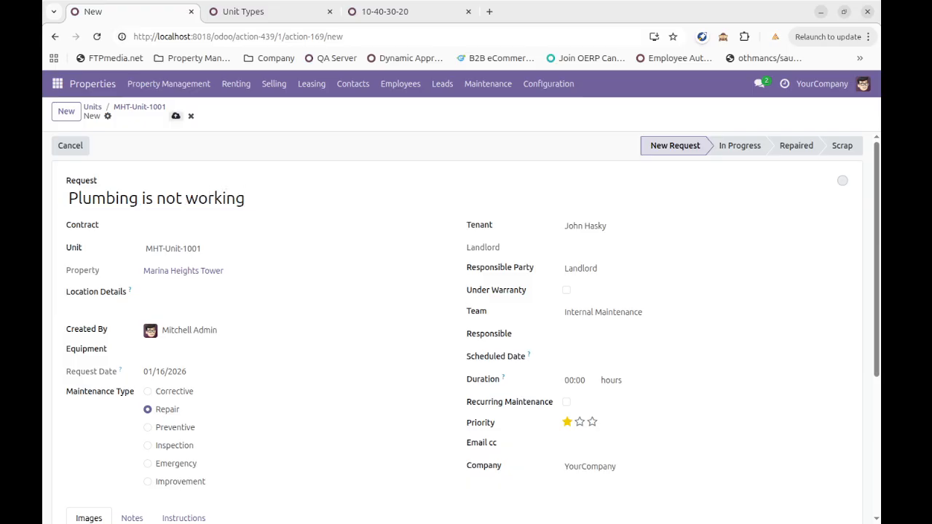
pyautogui.click(176, 116)
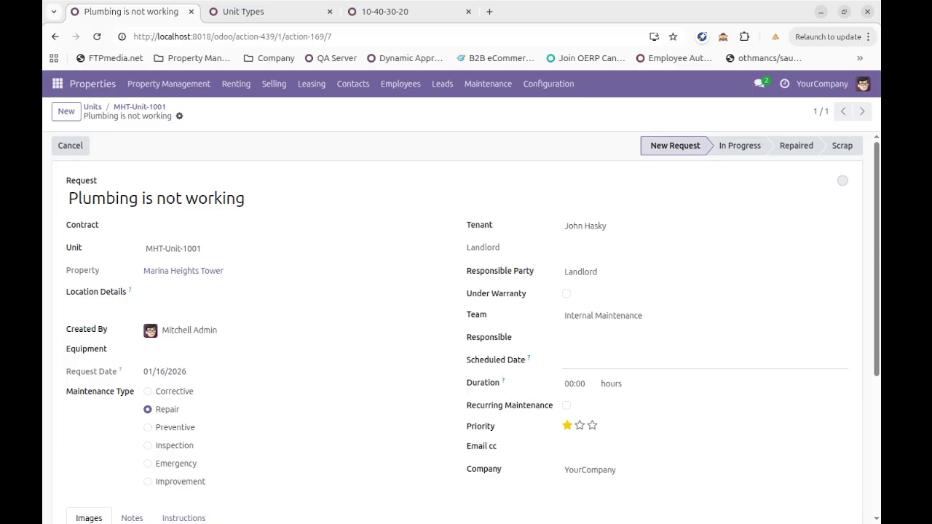
pyautogui.scroll(-3, 655, 342)
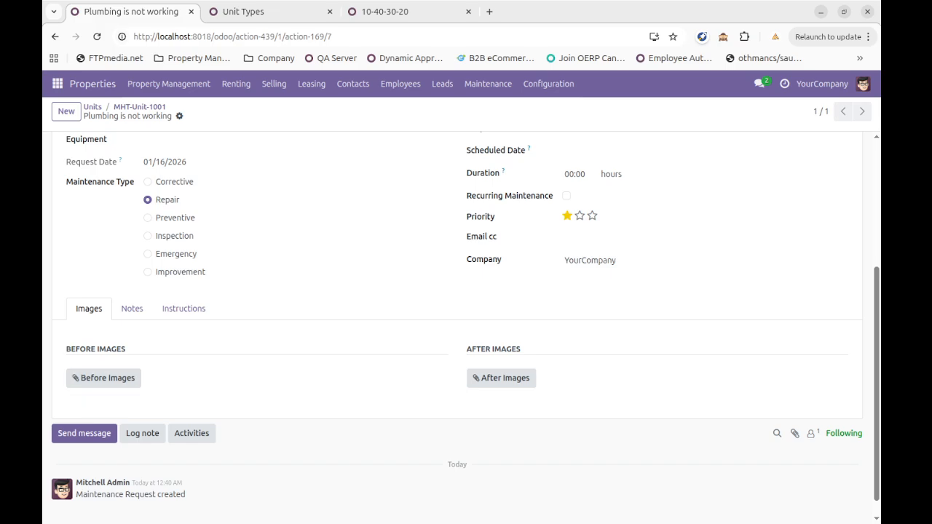
pyautogui.scroll(3, 465, 327)
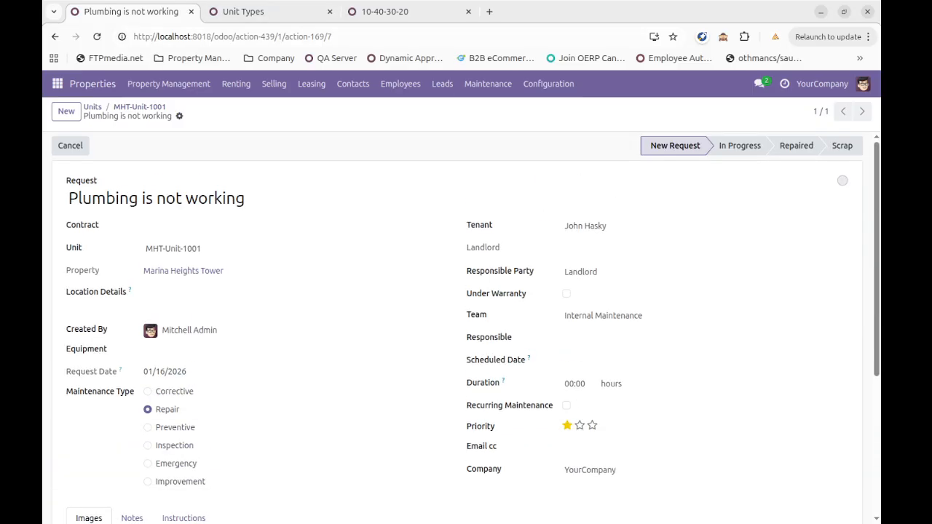
# - View a blank duration record and the list of amenities in the module's configuration
pyautogui.click(488, 84)
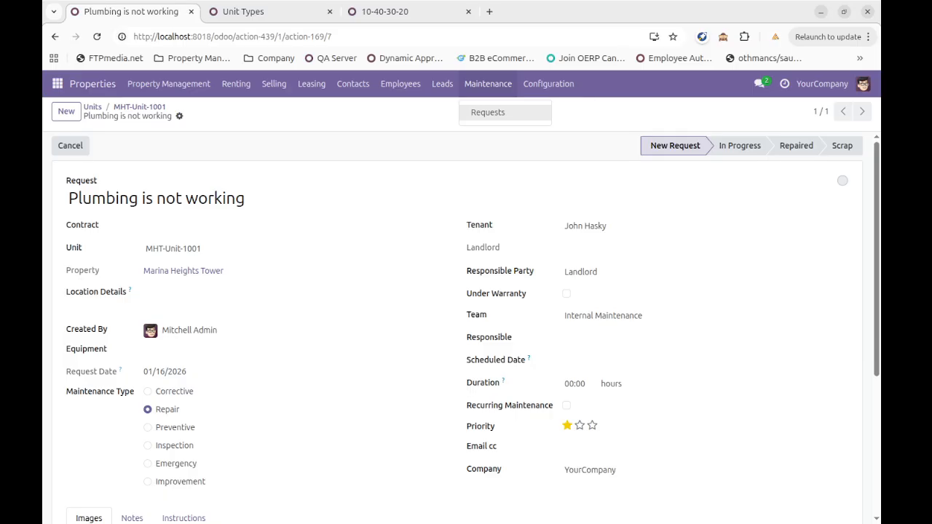
pyautogui.moveTo(548, 84)
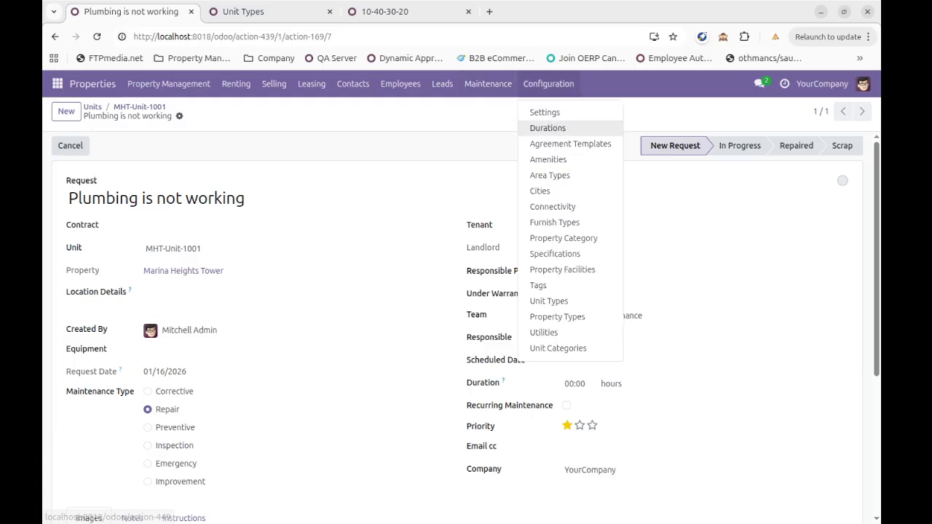
pyautogui.click(547, 127)
pyautogui.click(66, 110)
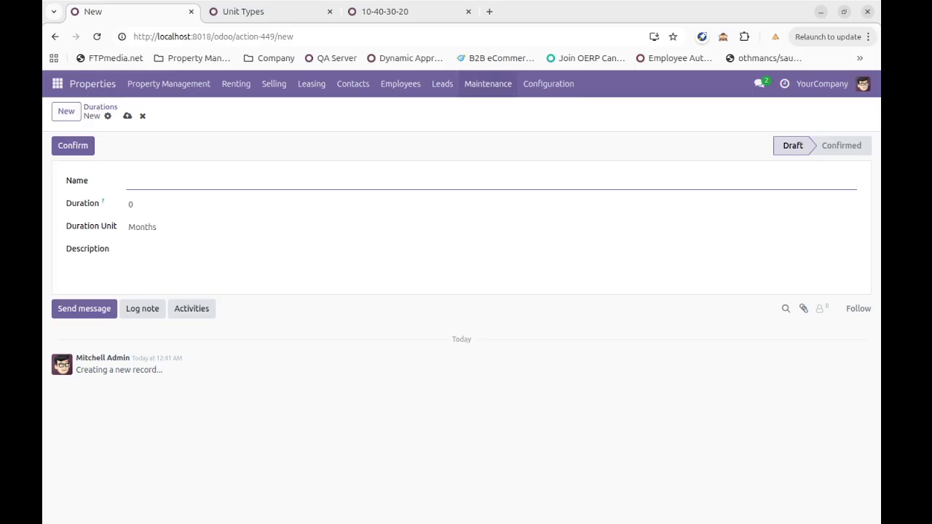
pyautogui.click(548, 84)
pyautogui.click(547, 158)
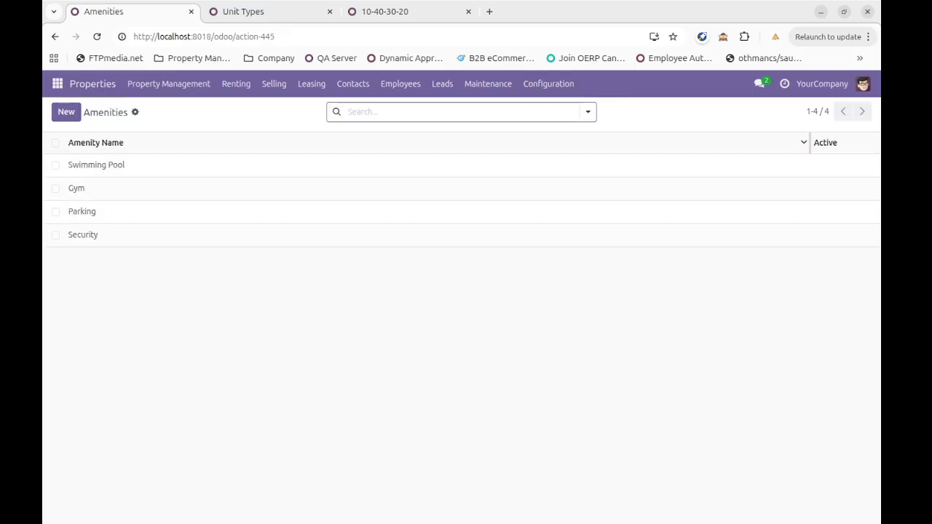
# - Start a new unit type record named 2BHK
pyautogui.click(548, 83)
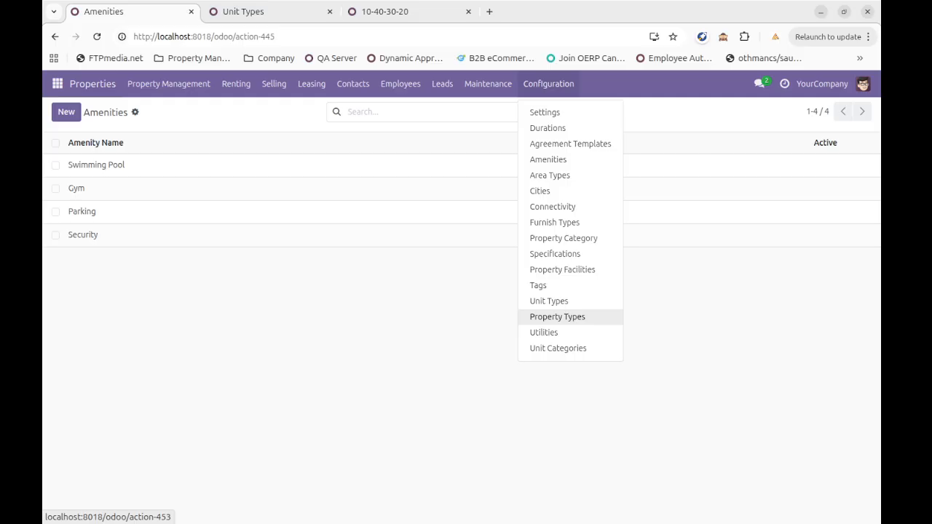
pyautogui.click(548, 301)
pyautogui.click(66, 111)
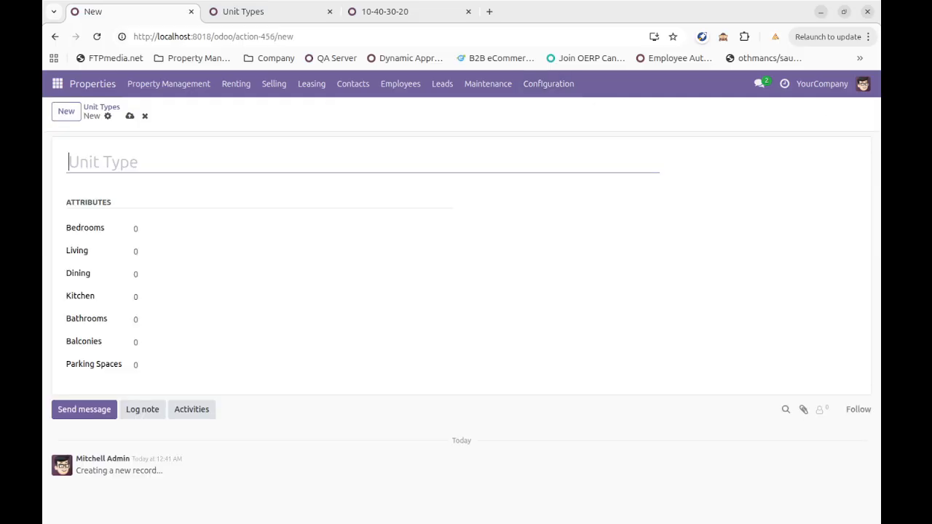
pyautogui.write('2BKH')
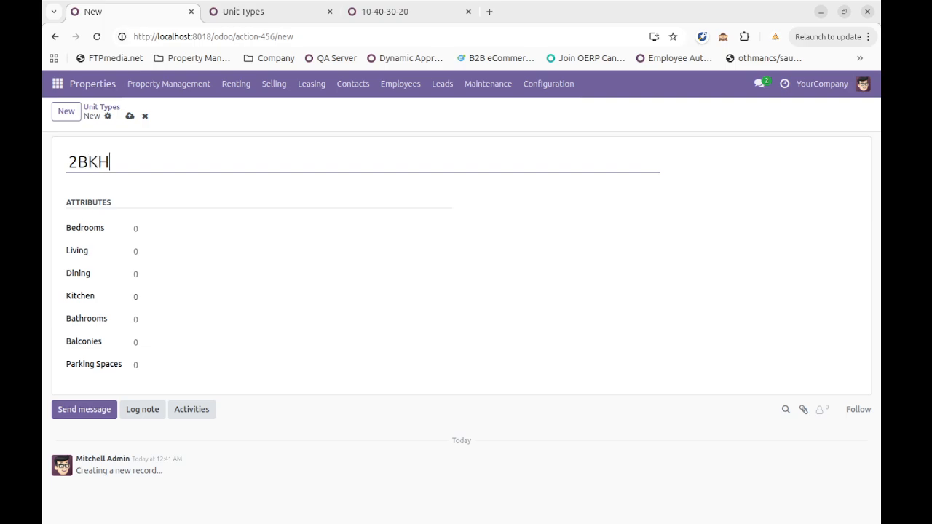
pyautogui.press('BackSpace')
pyautogui.press('BackSpace')
pyautogui.write('HK')
pyautogui.press('Tab')
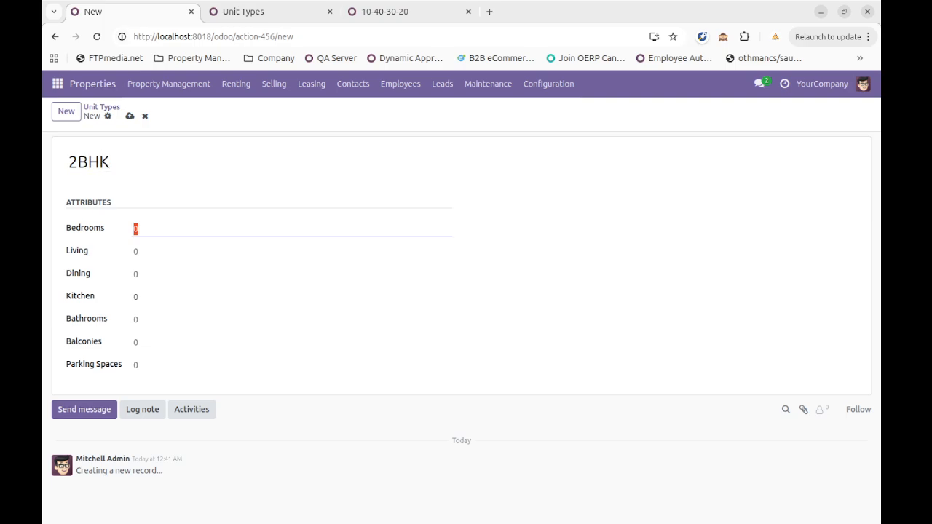
# - Enter 2 bedrooms, 1 living, 1 dining, 1 kitchen, 2 bathrooms, 2 balconies and 1 parking space, save, and return to the unit types list
pyautogui.write('2')
pyautogui.press('Tab')
pyautogui.write('1')
pyautogui.press('Tab')
pyautogui.write('1')
pyautogui.press('Tab')
pyautogui.write('1')
pyautogui.press('Tab')
pyautogui.write('2')
pyautogui.press('Tab')
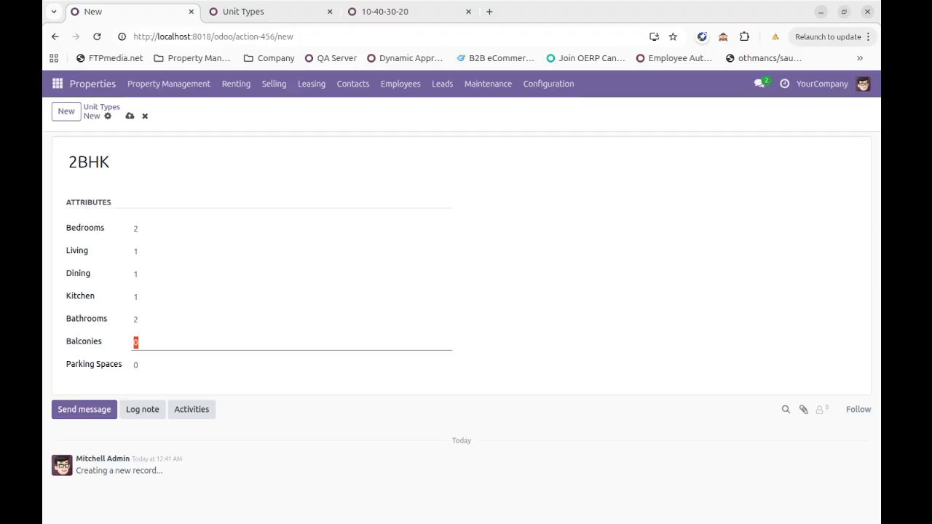
pyautogui.write('2')
pyautogui.press('Tab')
pyautogui.write('1')
pyautogui.hotkey('alt', 's')
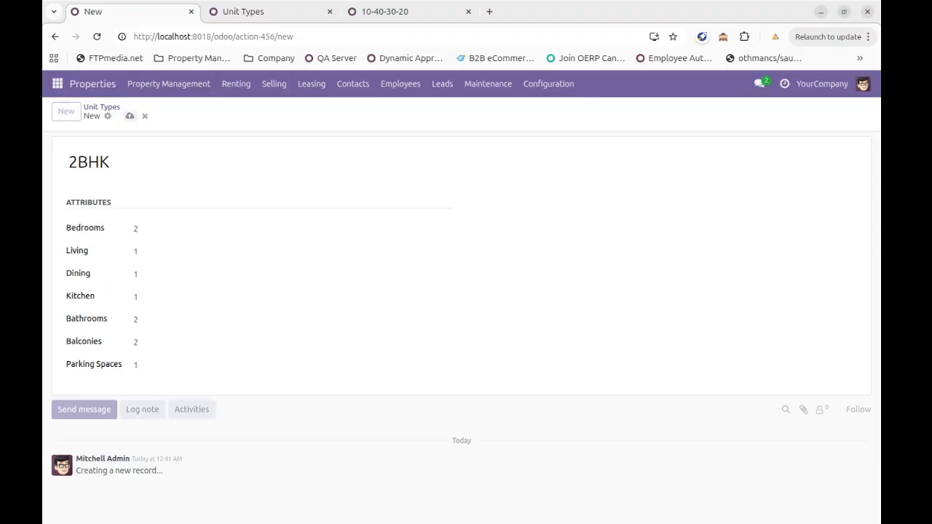
pyautogui.click(101, 106)
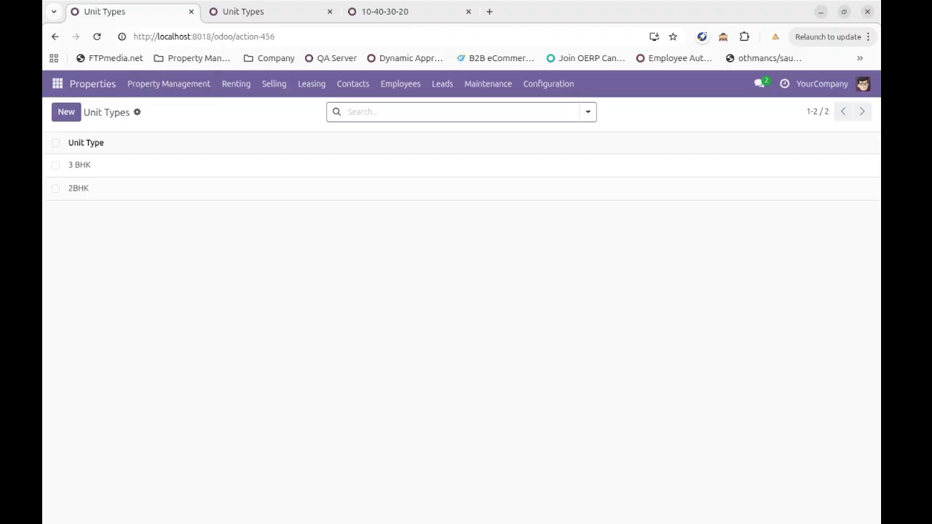